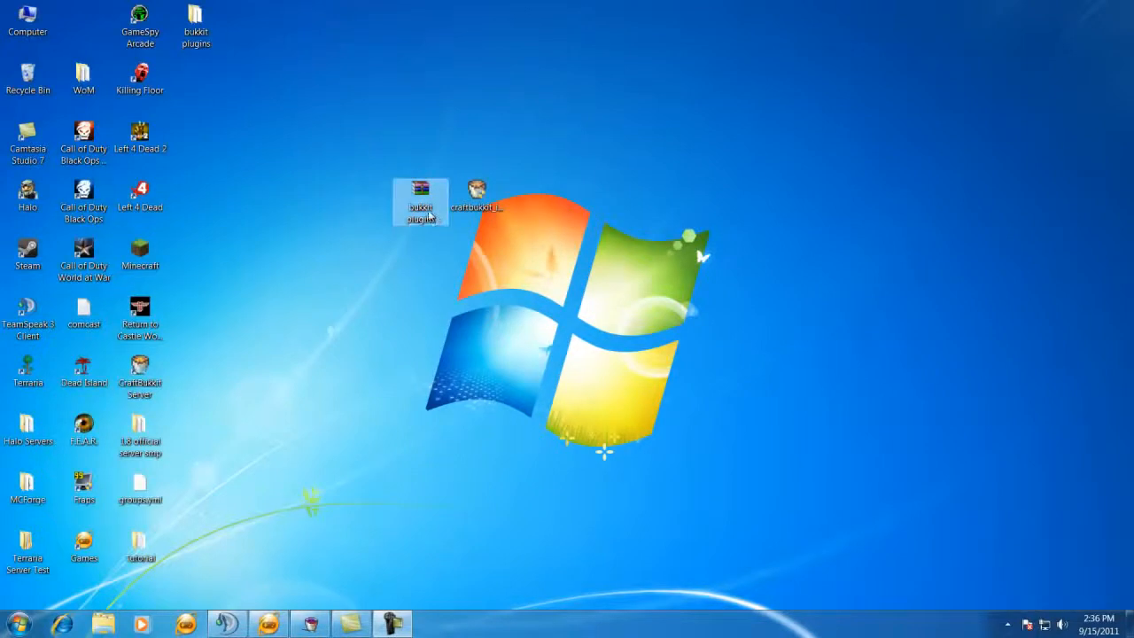
Move the craftbukkit installer a little farther from the bukkit plugins archive on the desktop and select it.
{"action": "left_click_drag", "start_coordinate": [478, 203], "coordinate": [502, 229]}
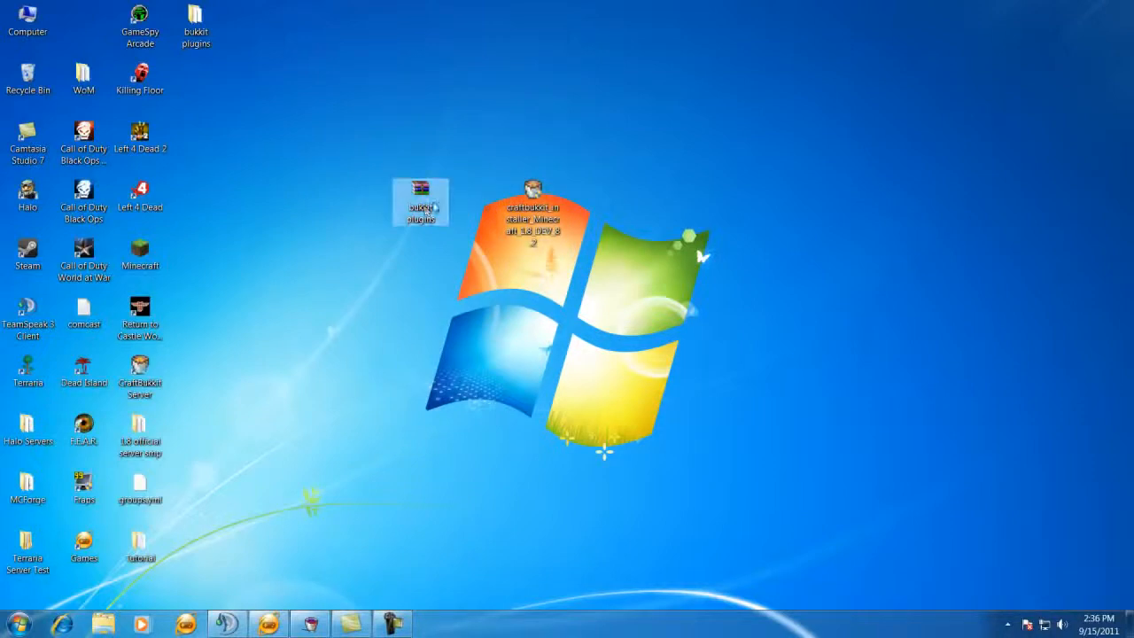
{"action": "left_click", "coordinate": [529, 218]}
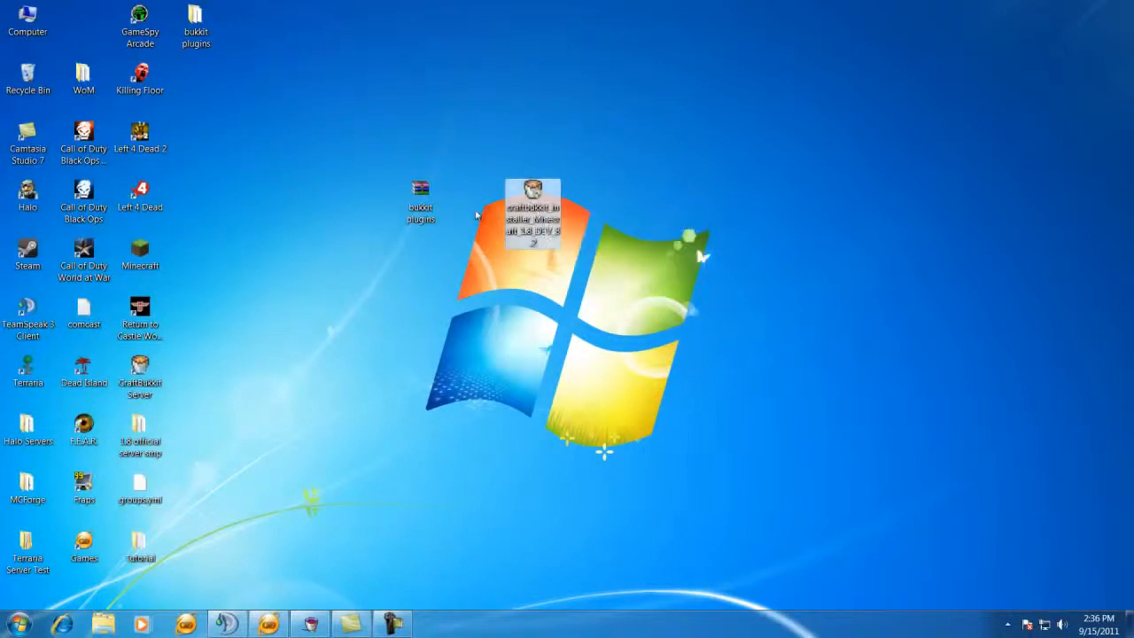
{"action": "left_click", "coordinate": [429, 207]}
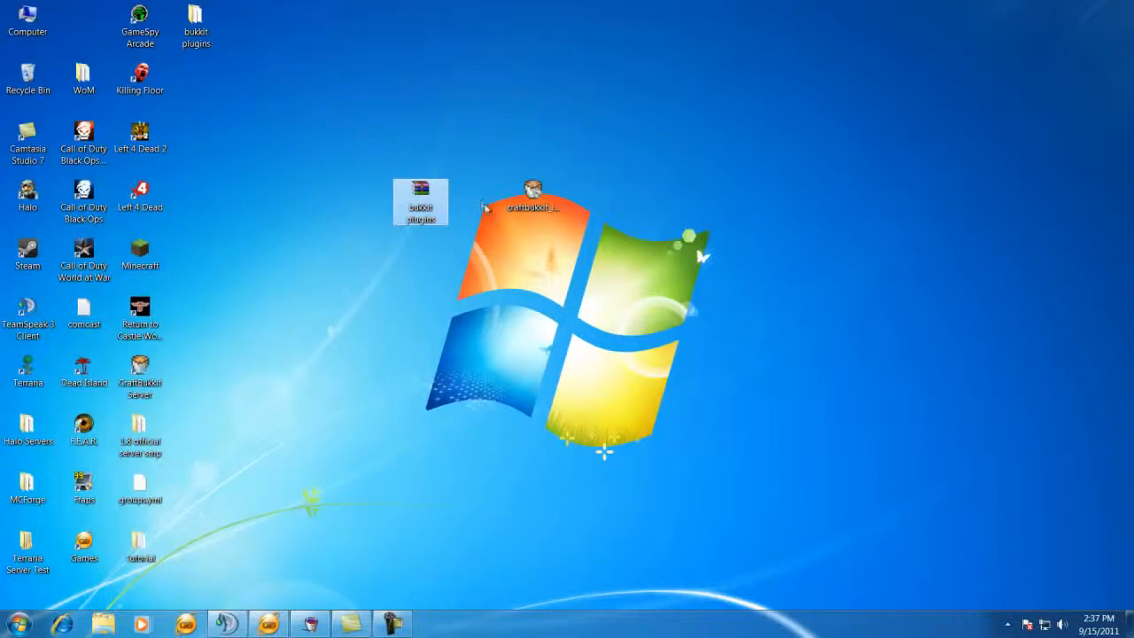
{"action": "left_click", "coordinate": [531, 210]}
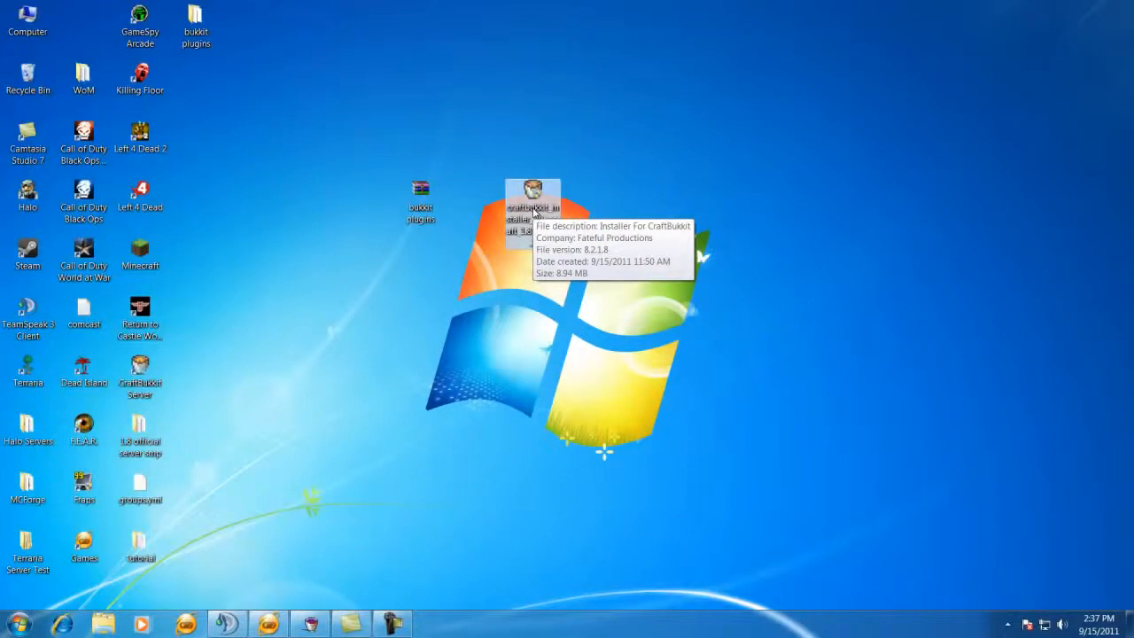
Launch the CraftBukkit installer and advance past the welcome and information pages to the version choice.
{"action": "double_click", "coordinate": [533, 199]}
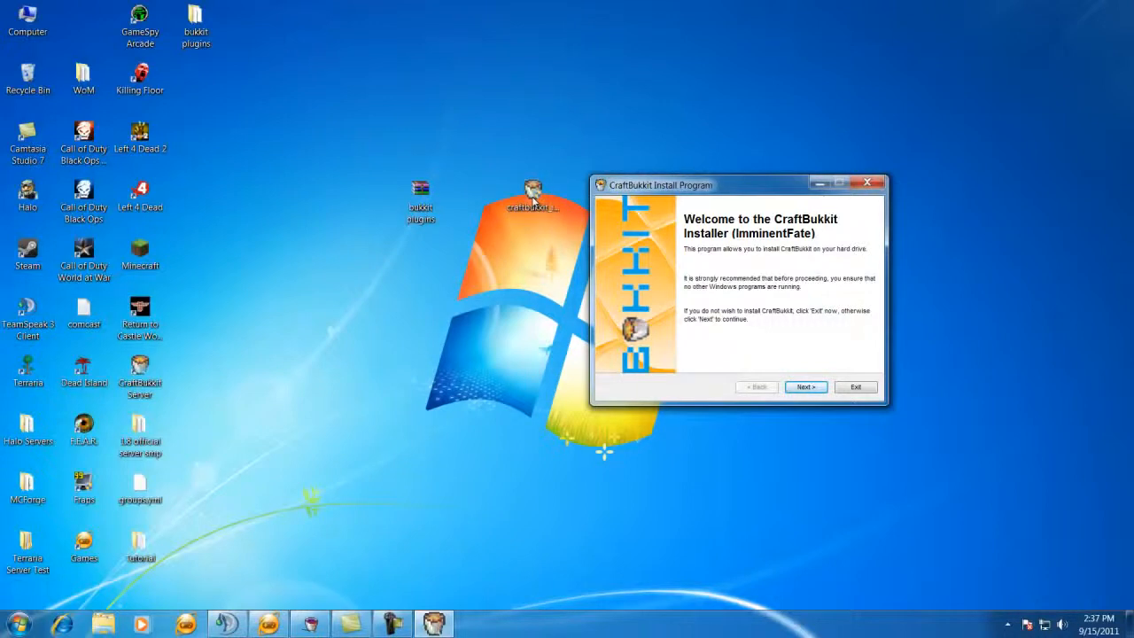
{"action": "left_click_drag", "start_coordinate": [697, 185], "coordinate": [534, 202]}
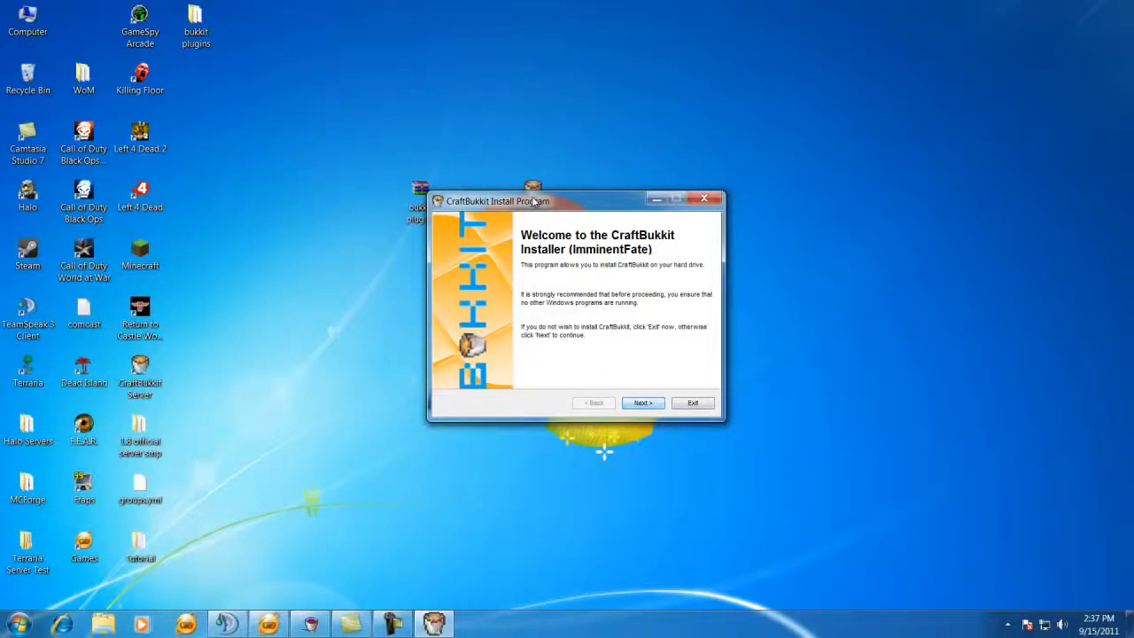
{"action": "key", "text": "Return"}
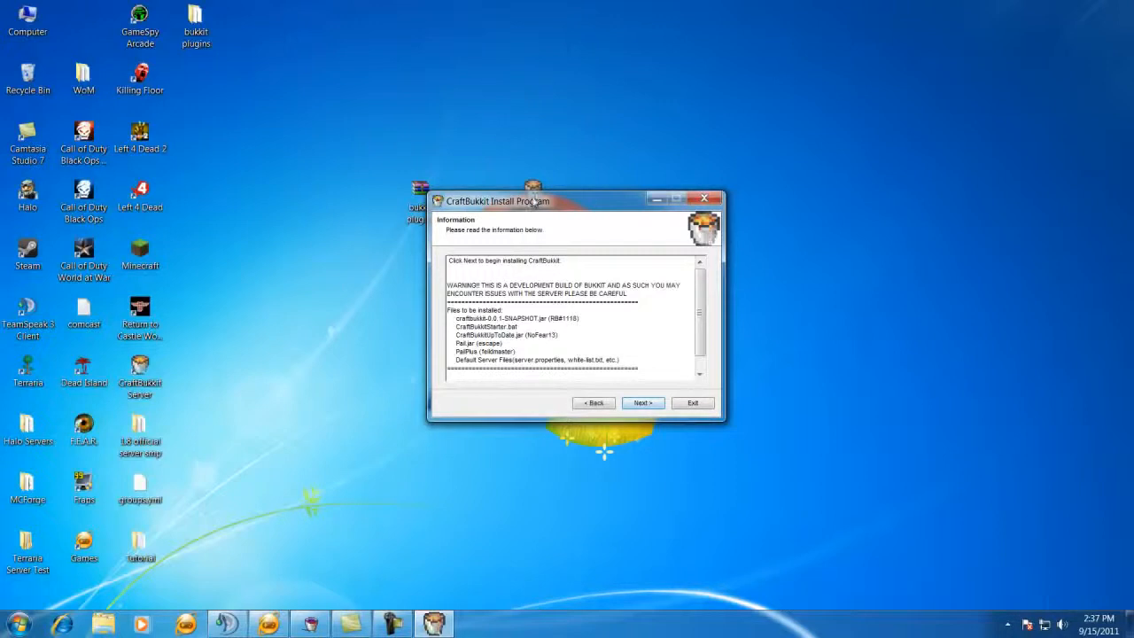
{"action": "key", "text": "Return"}
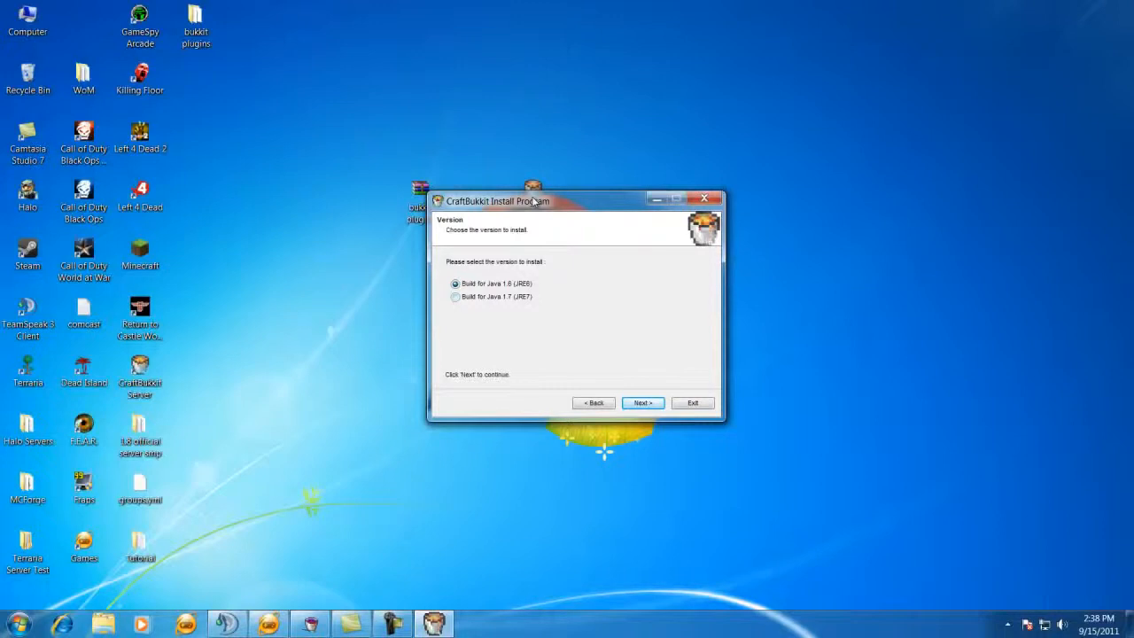
Check the installed programs list in Control Panel for the Java versions on the computer, including the 64-bit one.
{"action": "left_click", "coordinate": [19, 623]}
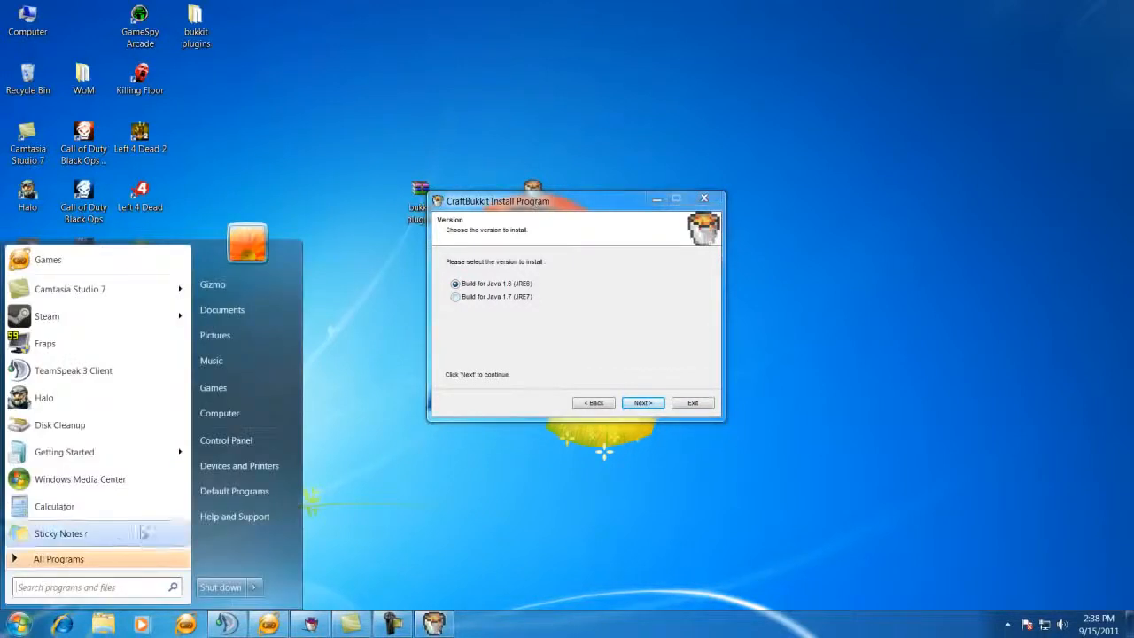
{"action": "left_click", "coordinate": [248, 441]}
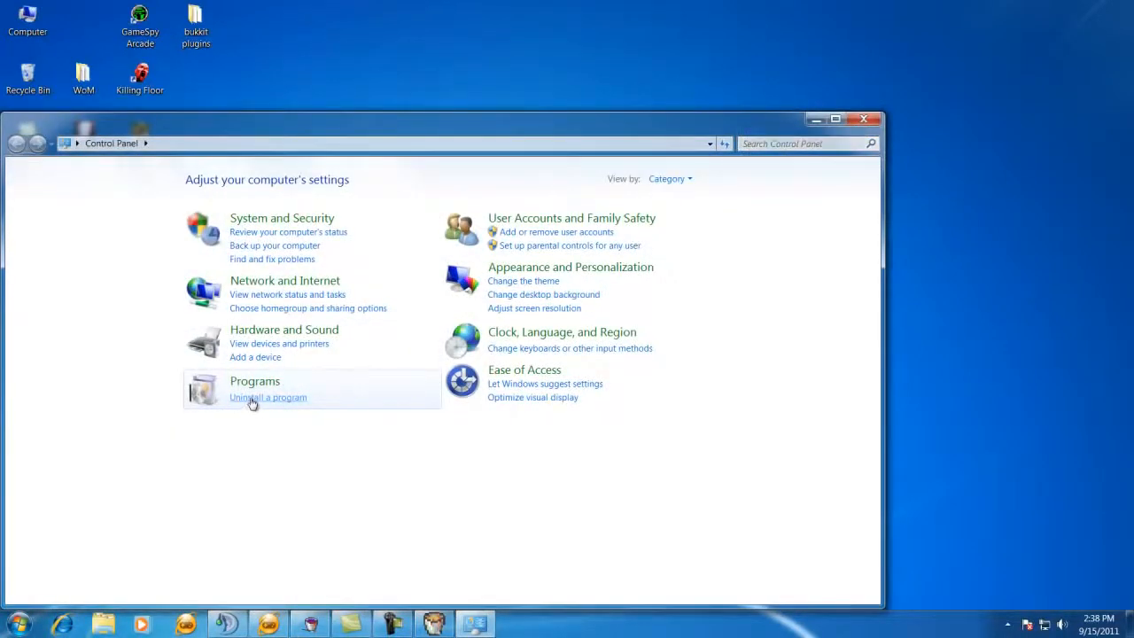
{"action": "left_click", "coordinate": [252, 399]}
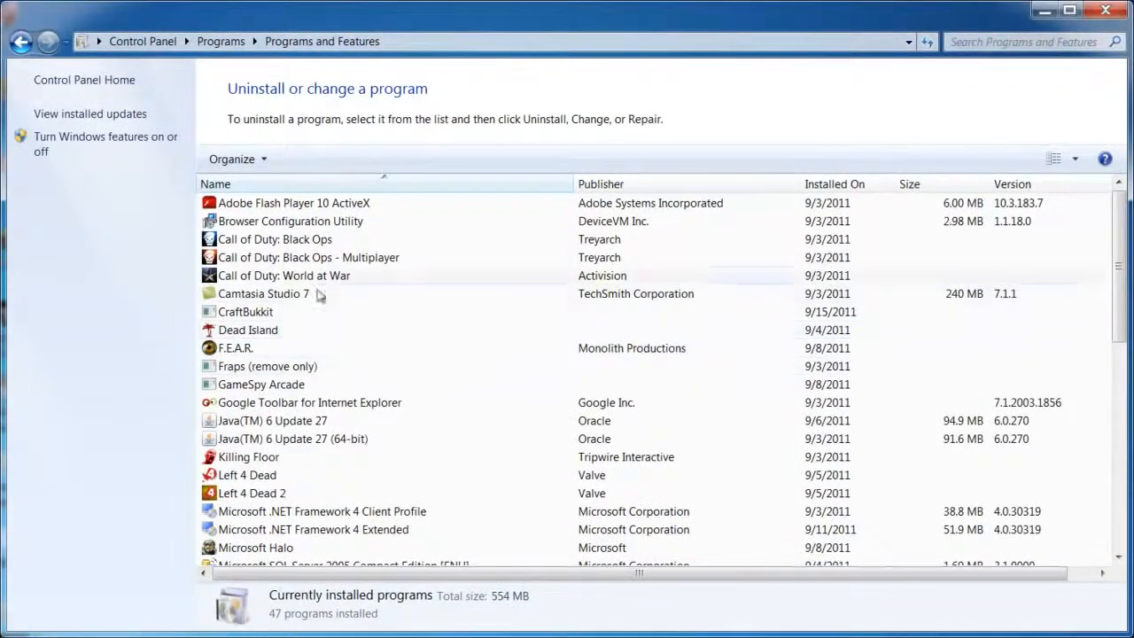
{"action": "scroll", "coordinate": [337, 357], "scroll_direction": "down", "scroll_amount": 2}
{"action": "scroll", "coordinate": [332, 363], "scroll_direction": "up", "scroll_amount": 2}
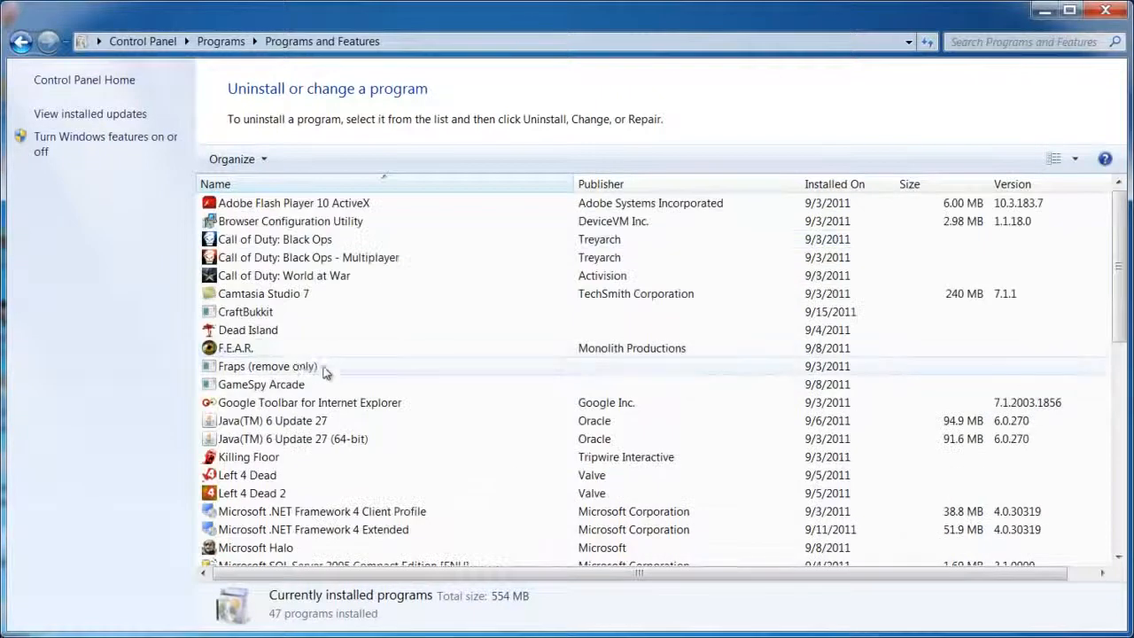
{"action": "scroll", "coordinate": [321, 367], "scroll_direction": "down", "scroll_amount": 1}
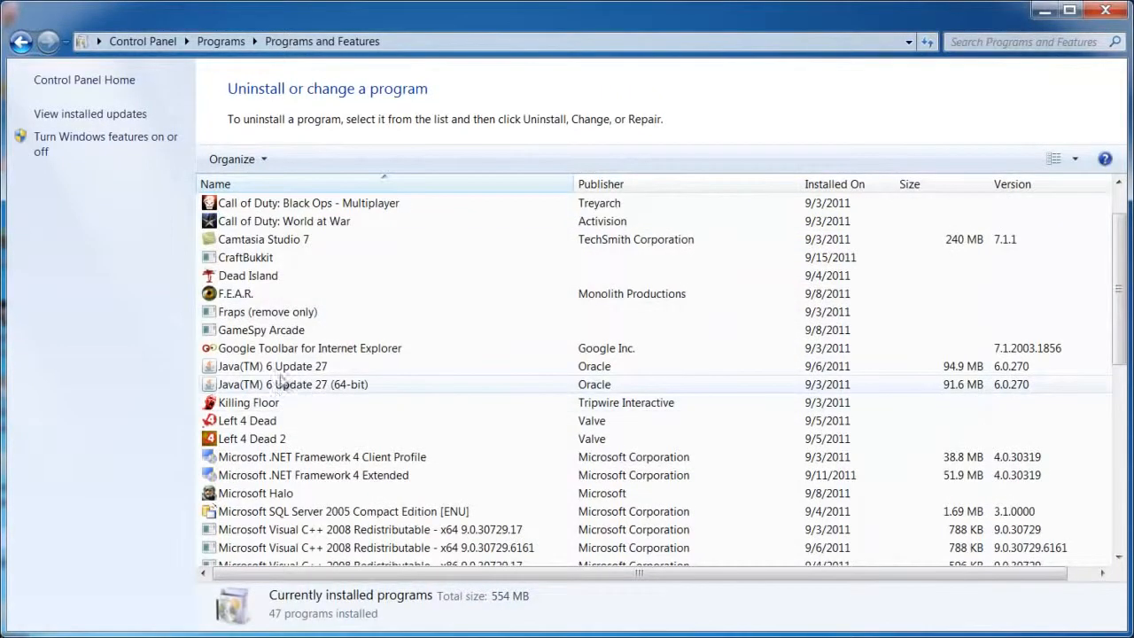
{"action": "left_click", "coordinate": [251, 371]}
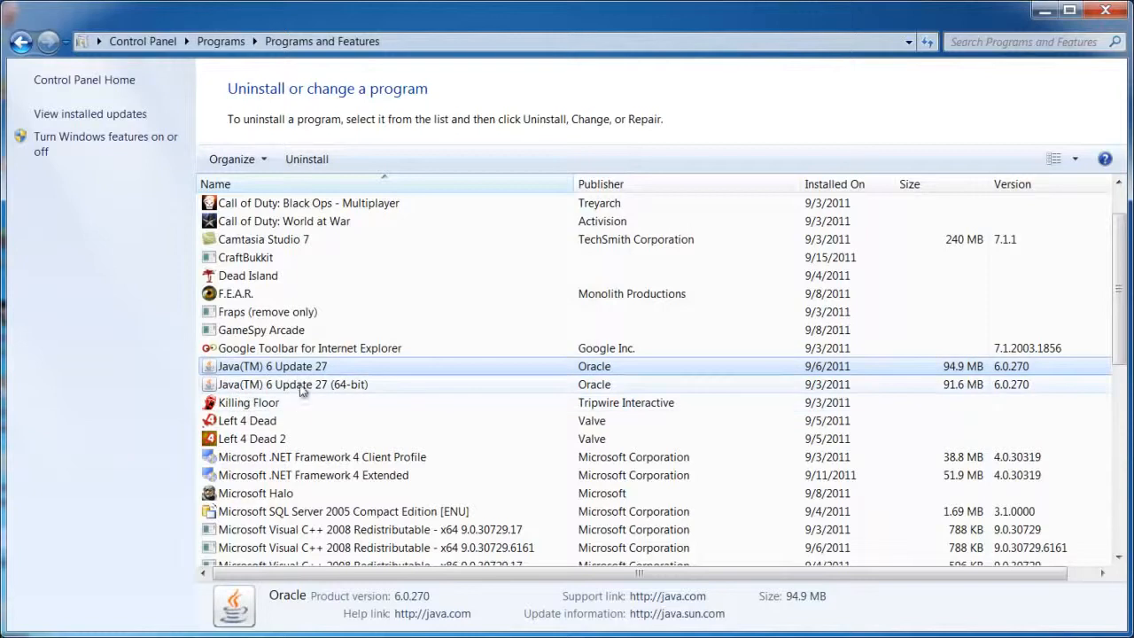
{"action": "left_click", "coordinate": [339, 393]}
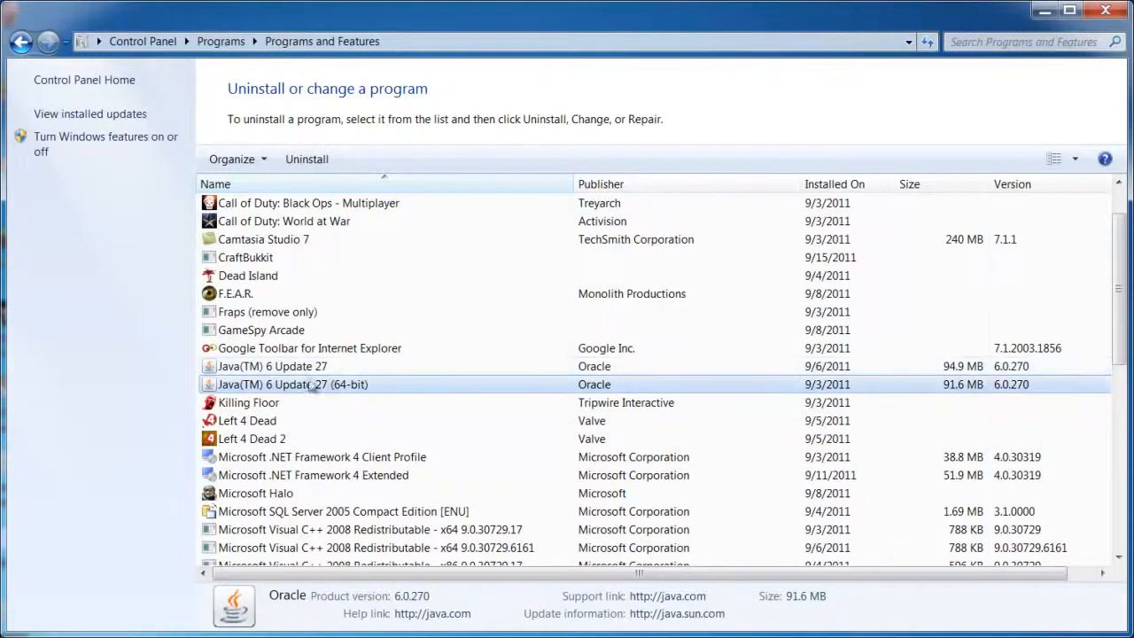
{"action": "left_click_drag", "start_coordinate": [509, 29], "coordinate": [296, 139]}
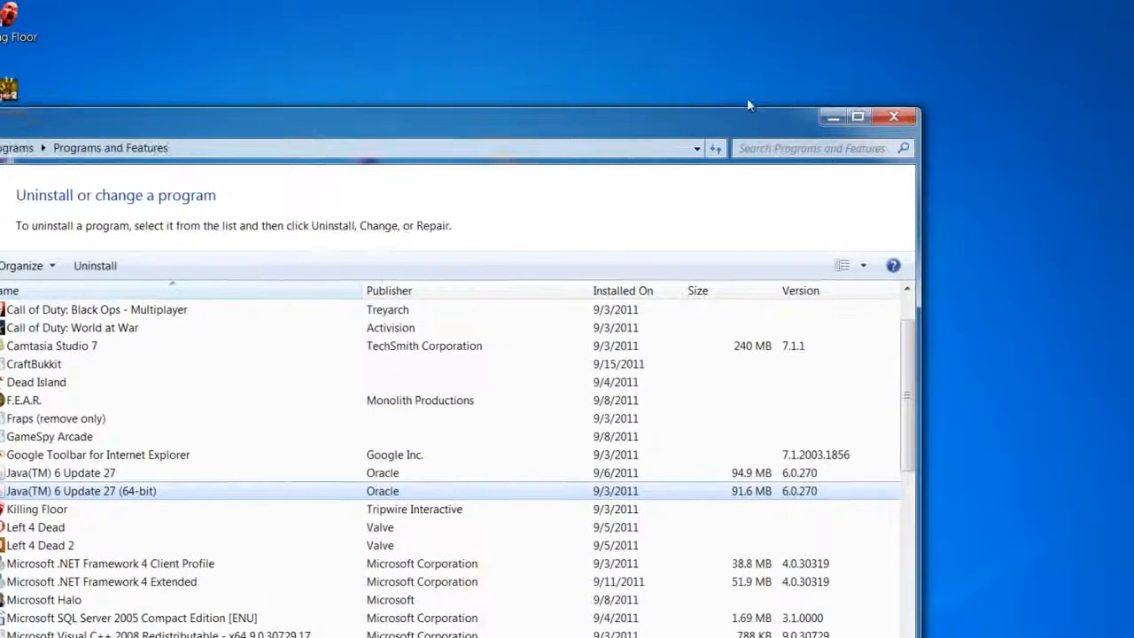
{"action": "left_click", "coordinate": [834, 121]}
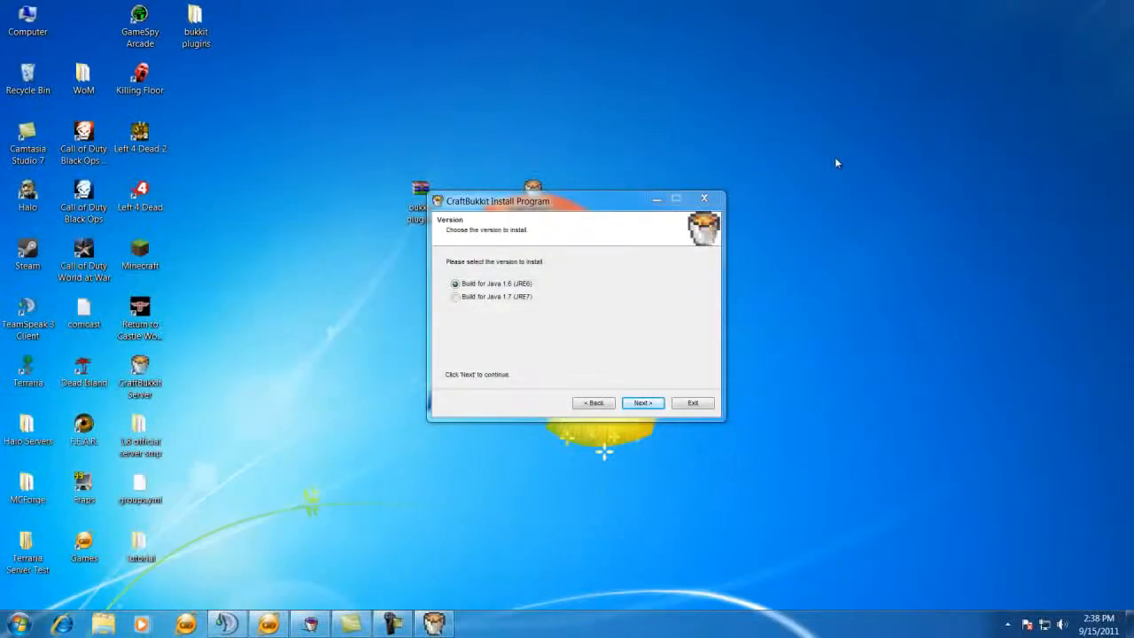
Continue the installer with the Build for Java 1.6 (JRE6) and agree to the license terms.
{"action": "left_click_drag", "start_coordinate": [606, 203], "coordinate": [604, 206]}
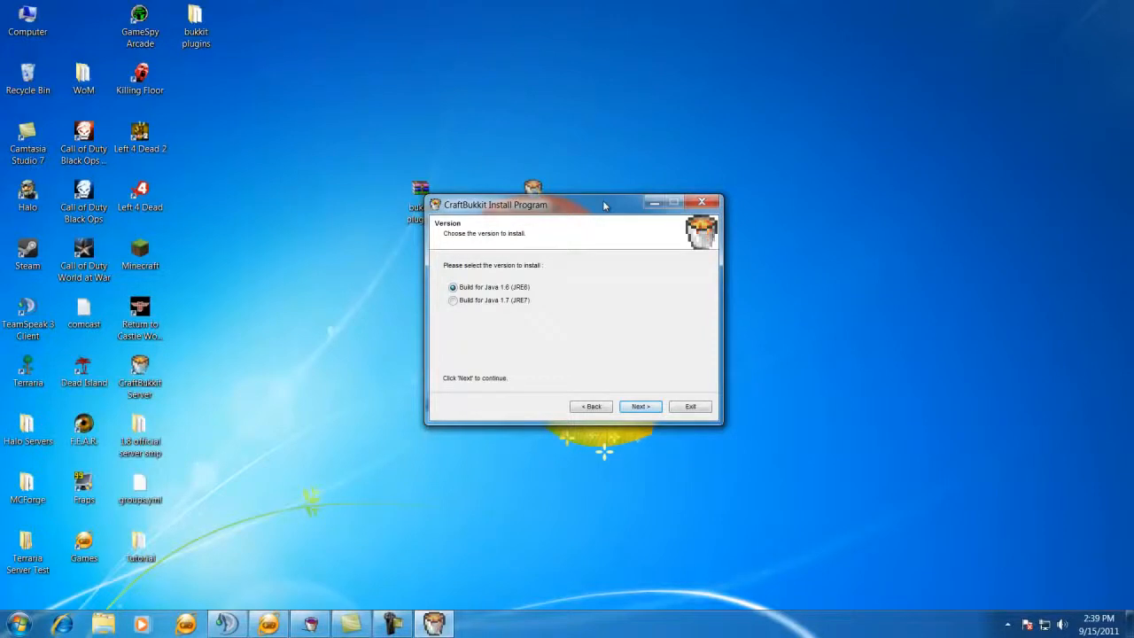
{"action": "key", "text": "Return"}
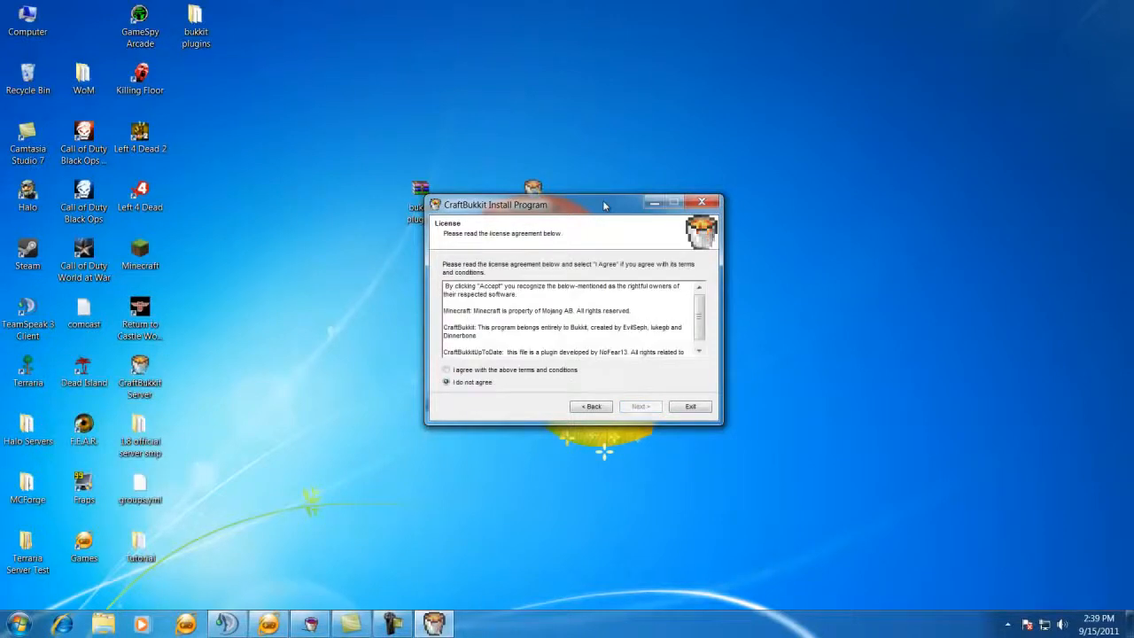
{"action": "key", "text": "Up"}
{"action": "key", "text": "Return"}
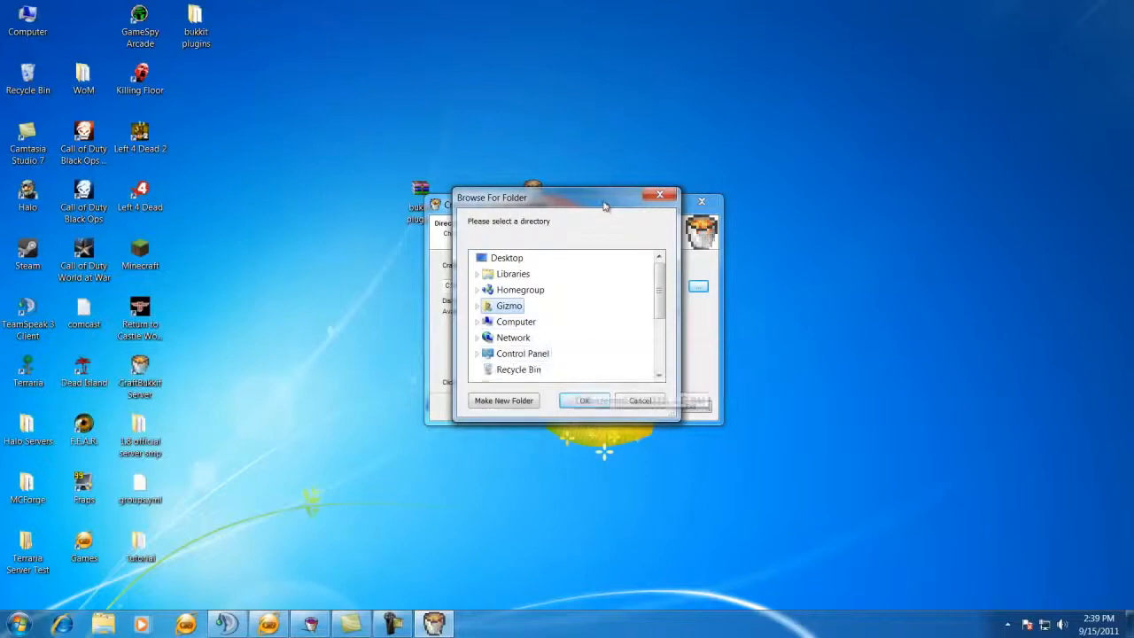
Browse for an installation directory through Local Disk (C:) to New Volume (E:), and cancel the folder selection.
{"action": "left_click", "coordinate": [516, 321]}
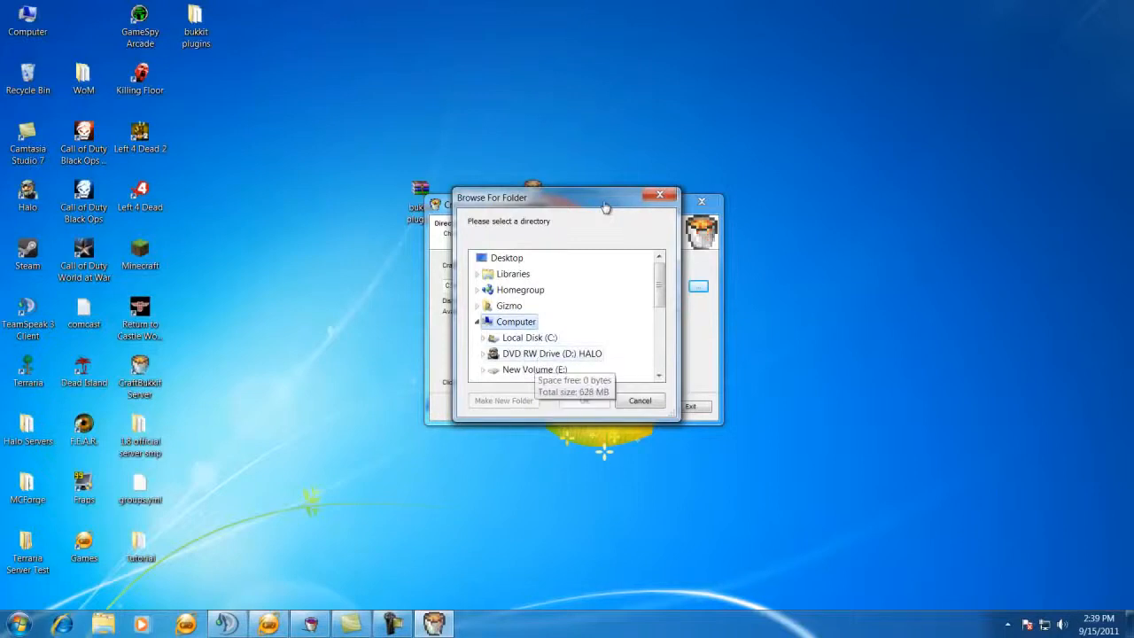
{"action": "double_click", "coordinate": [529, 338]}
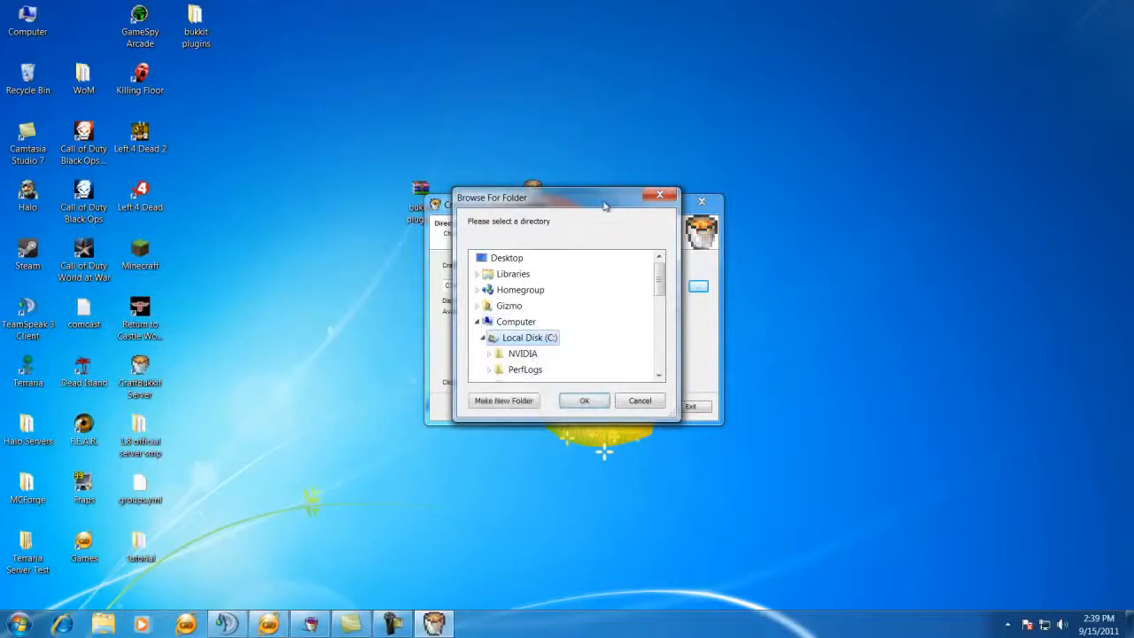
{"action": "scroll", "coordinate": [553, 355], "scroll_direction": "down", "scroll_amount": 1}
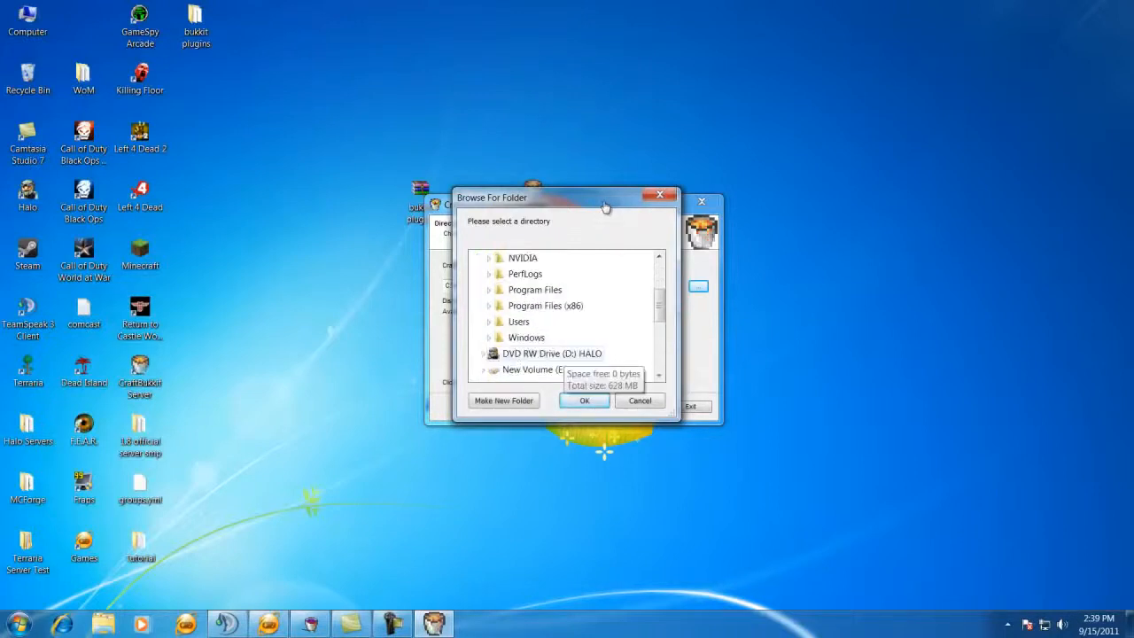
{"action": "scroll", "coordinate": [558, 354], "scroll_direction": "up", "scroll_amount": 1}
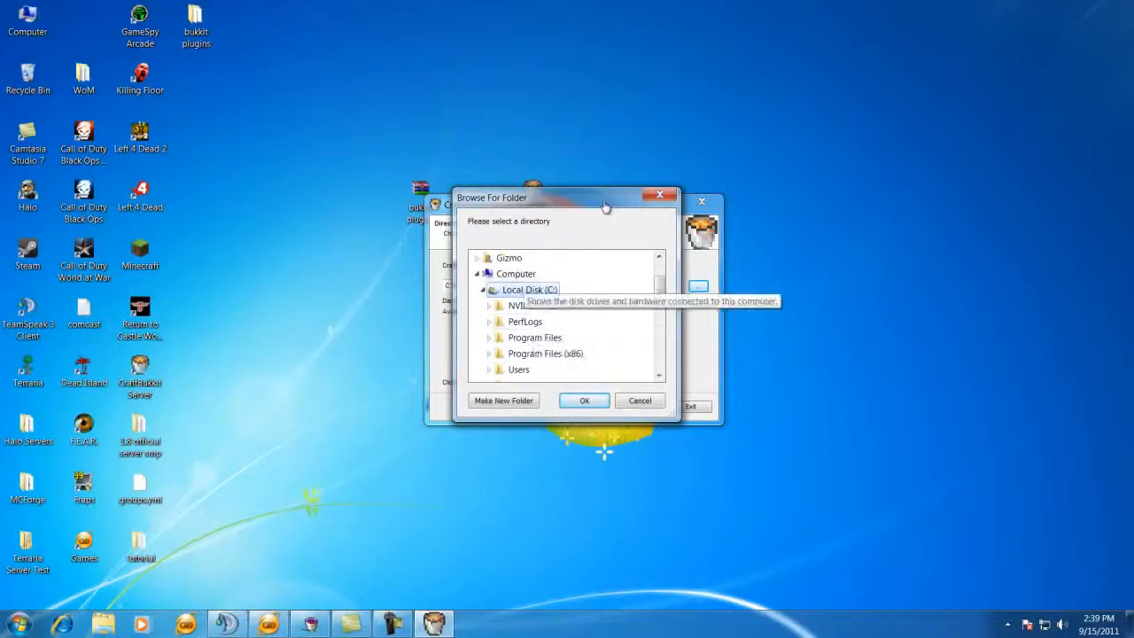
{"action": "scroll", "coordinate": [553, 337], "scroll_direction": "down", "scroll_amount": 2}
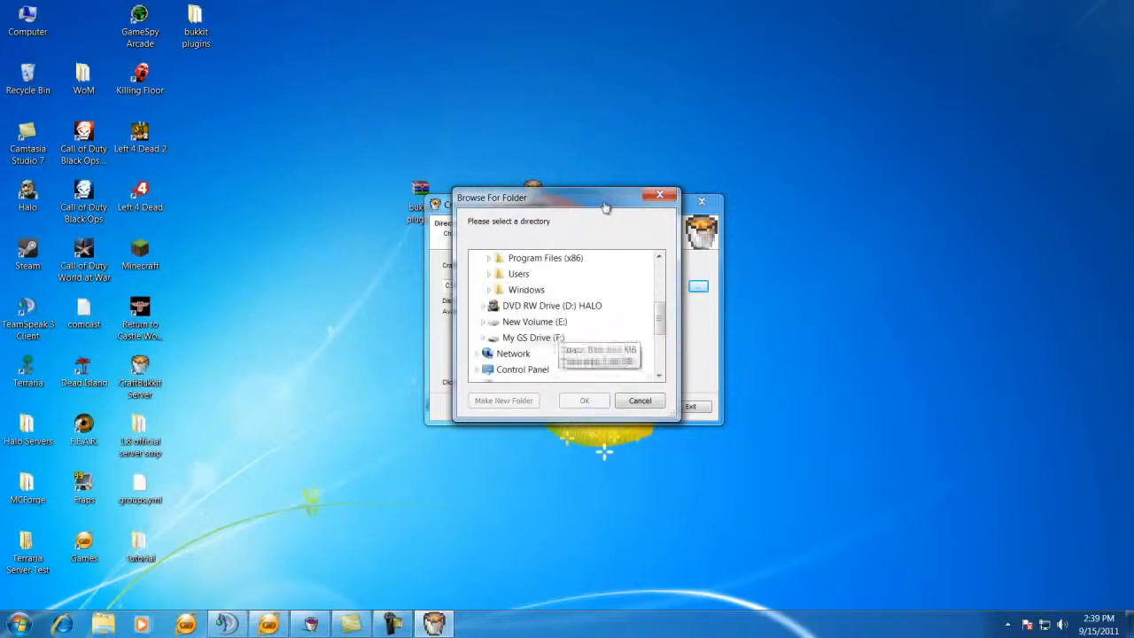
{"action": "left_click", "coordinate": [535, 322]}
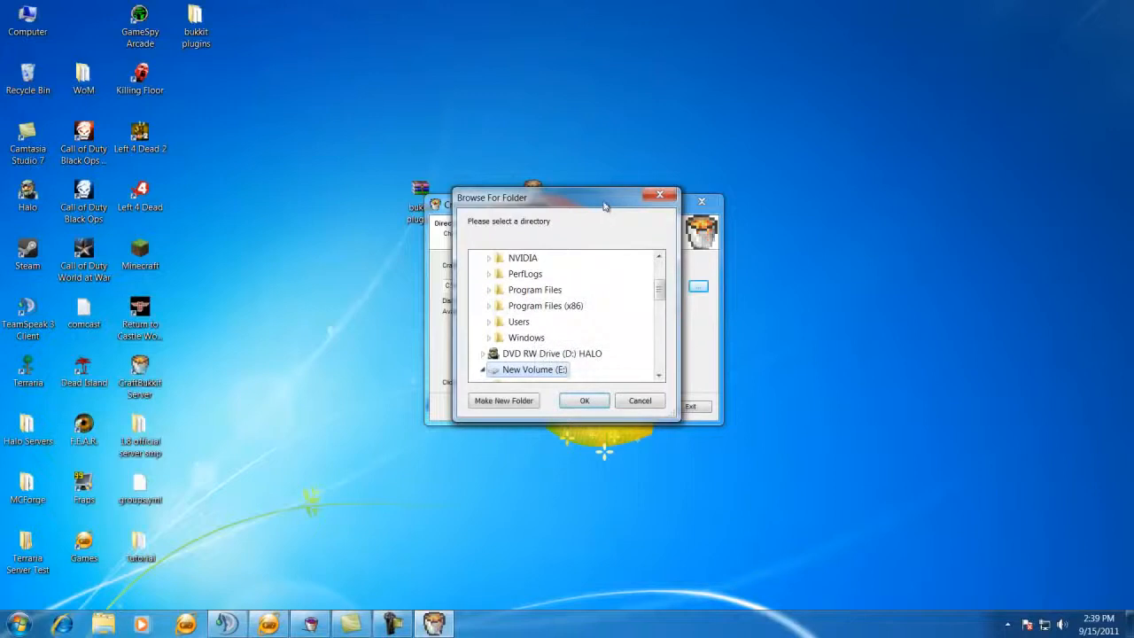
{"action": "key", "text": "Escape"}
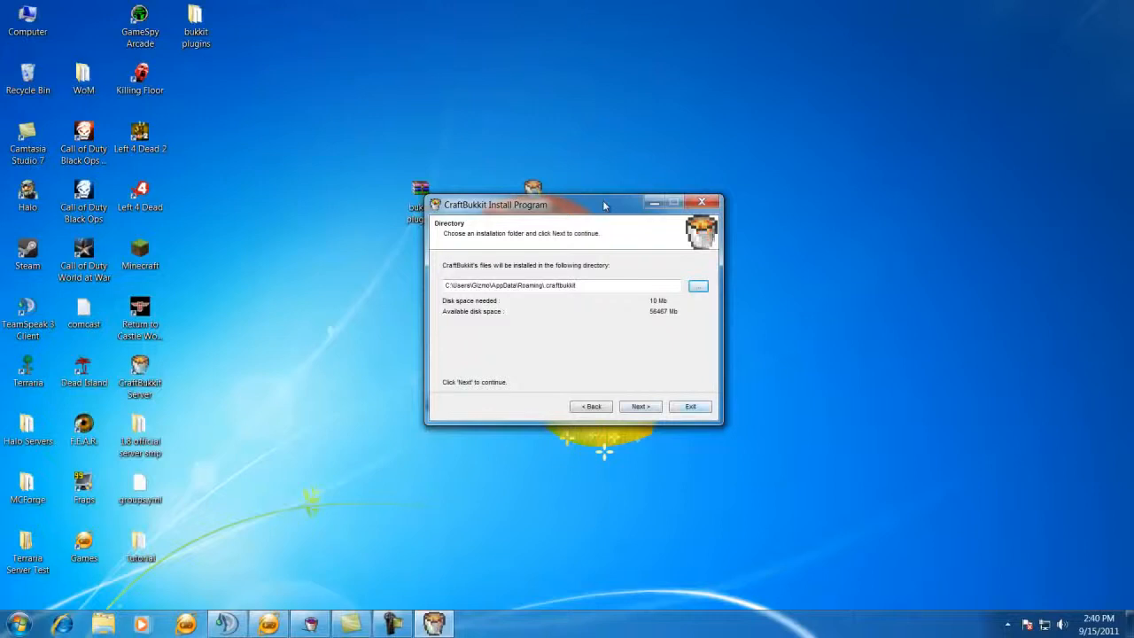
Exit the CraftBukkit installer without completing the installation.
{"action": "key", "text": "Escape"}
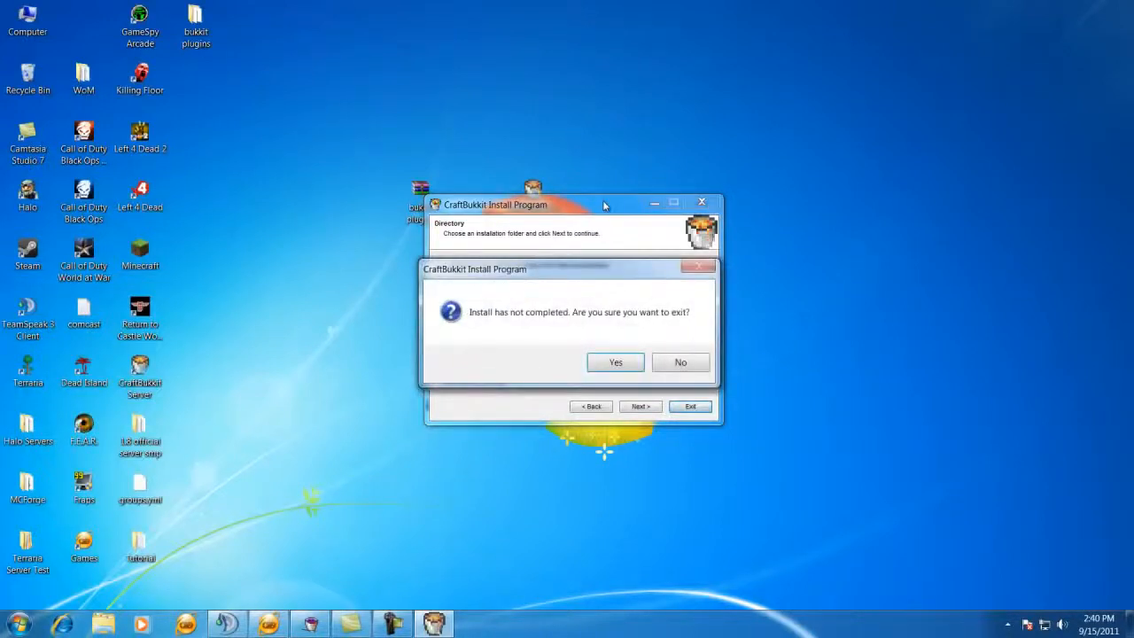
{"action": "key", "text": "Return"}
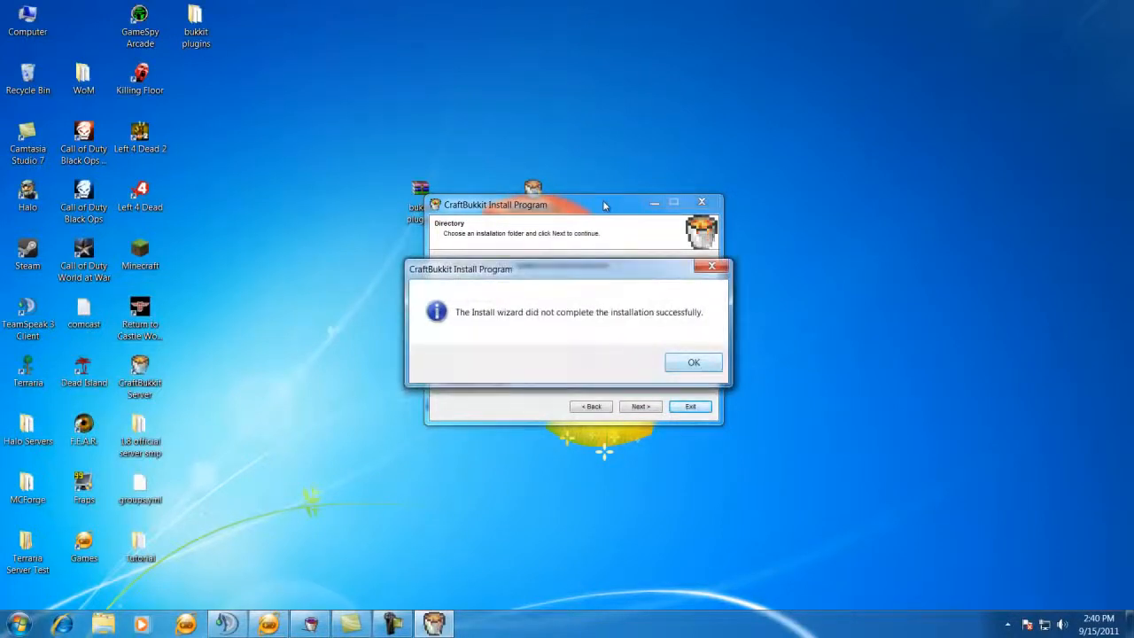
{"action": "key", "text": "Return"}
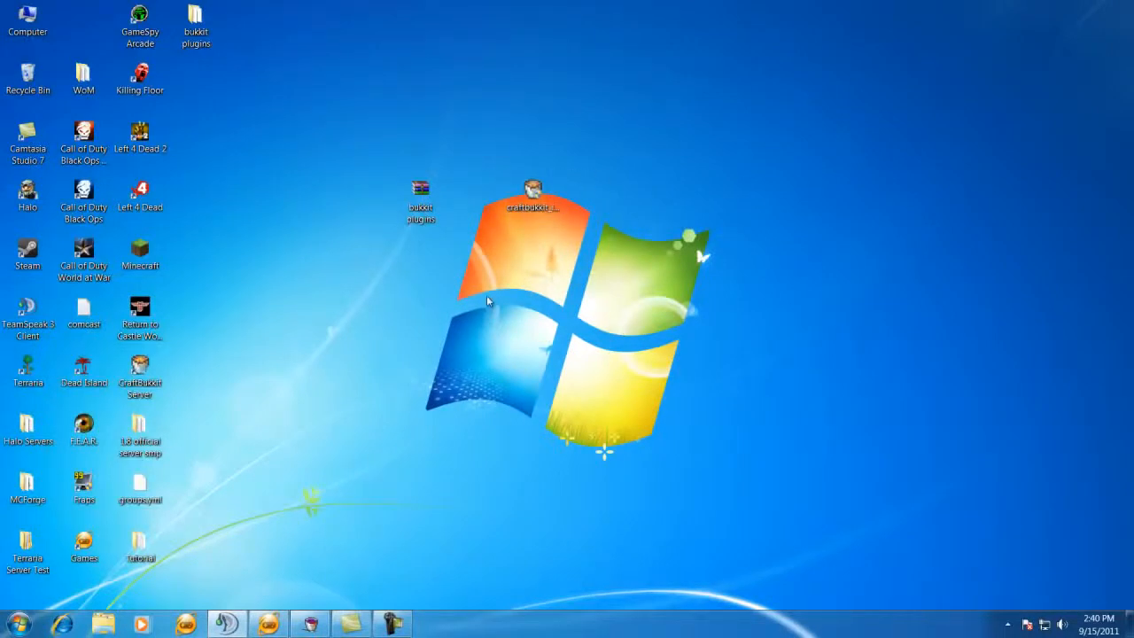
Browse to New Volume (E:) in Windows Explorer and select the bukkit folder.
{"action": "left_click", "coordinate": [19, 624]}
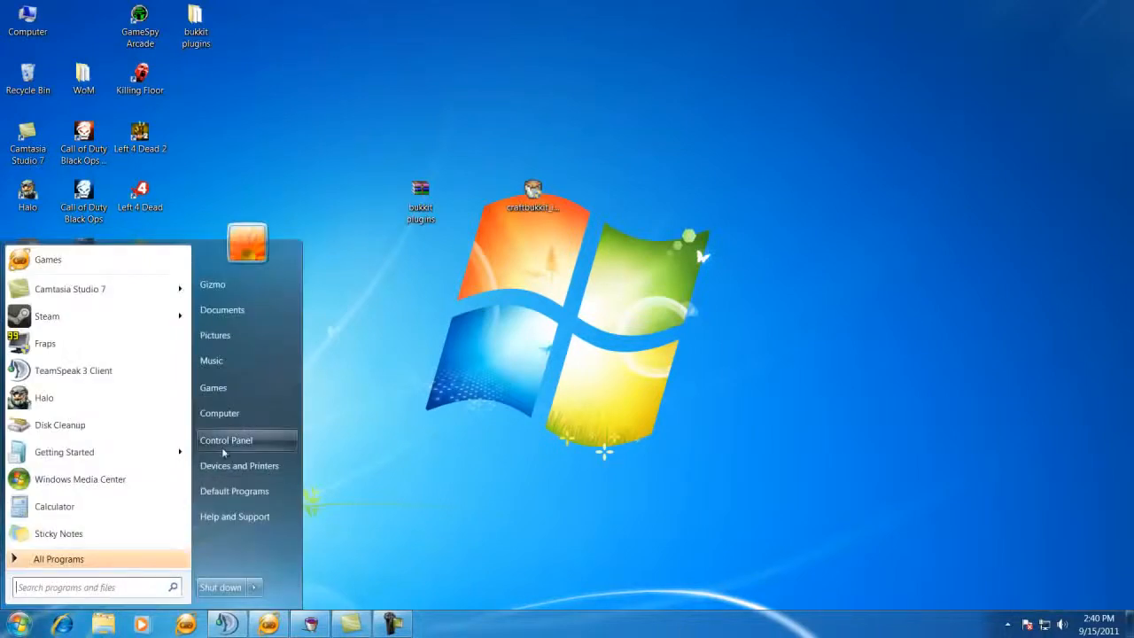
{"action": "left_click", "coordinate": [231, 418]}
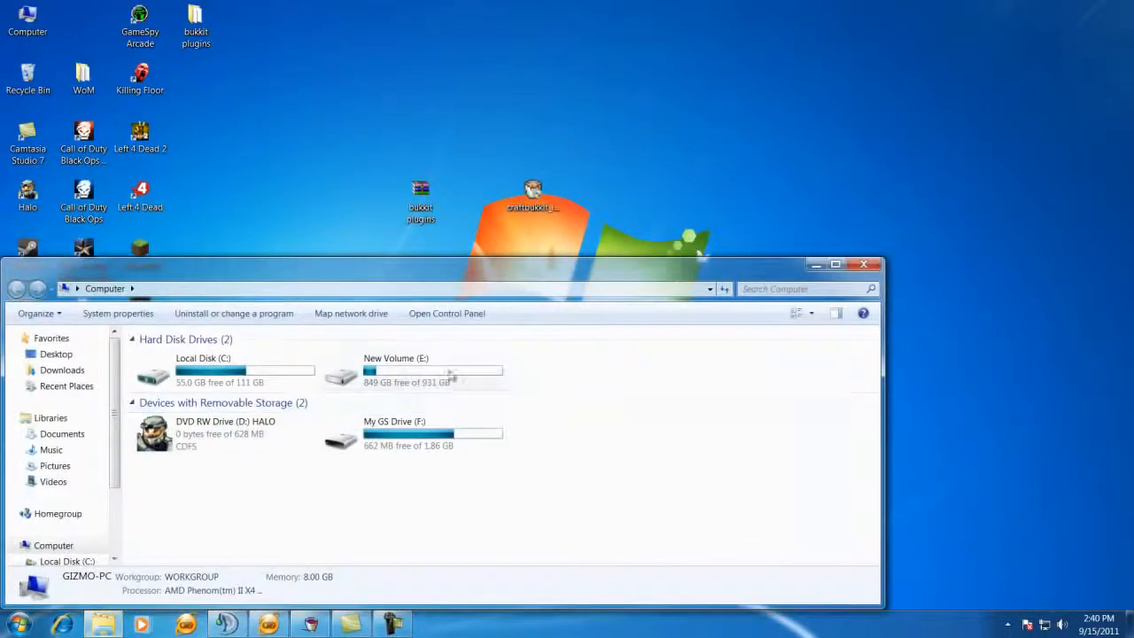
{"action": "double_click", "coordinate": [413, 370]}
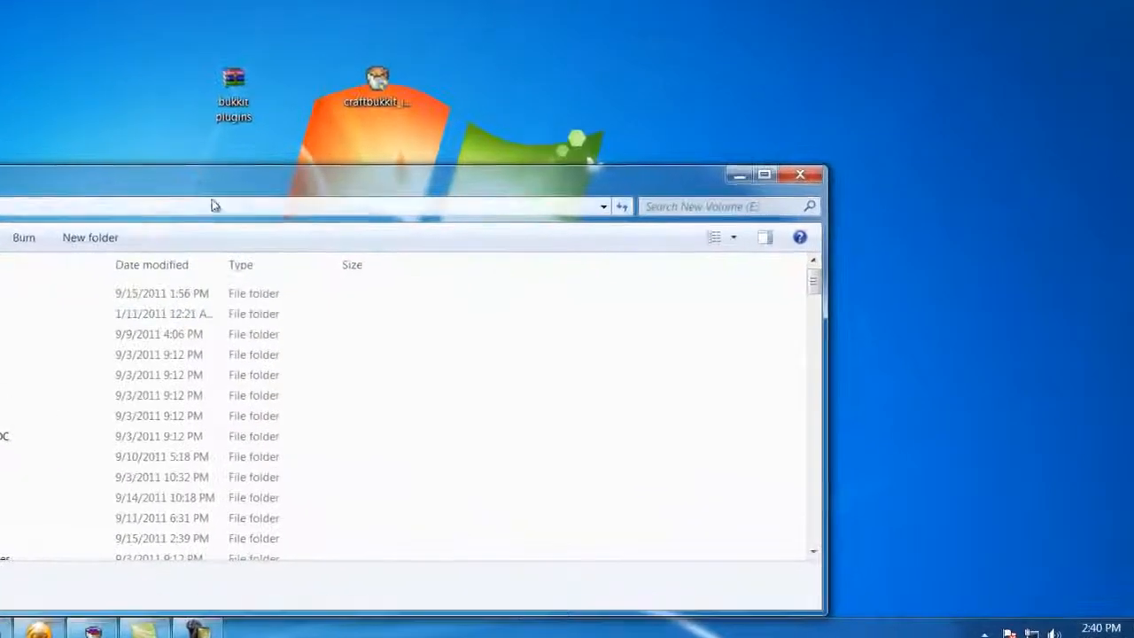
{"action": "left_click_drag", "start_coordinate": [411, 273], "coordinate": [539, 233]}
{"action": "left_click_drag", "start_coordinate": [385, 134], "coordinate": [527, 109]}
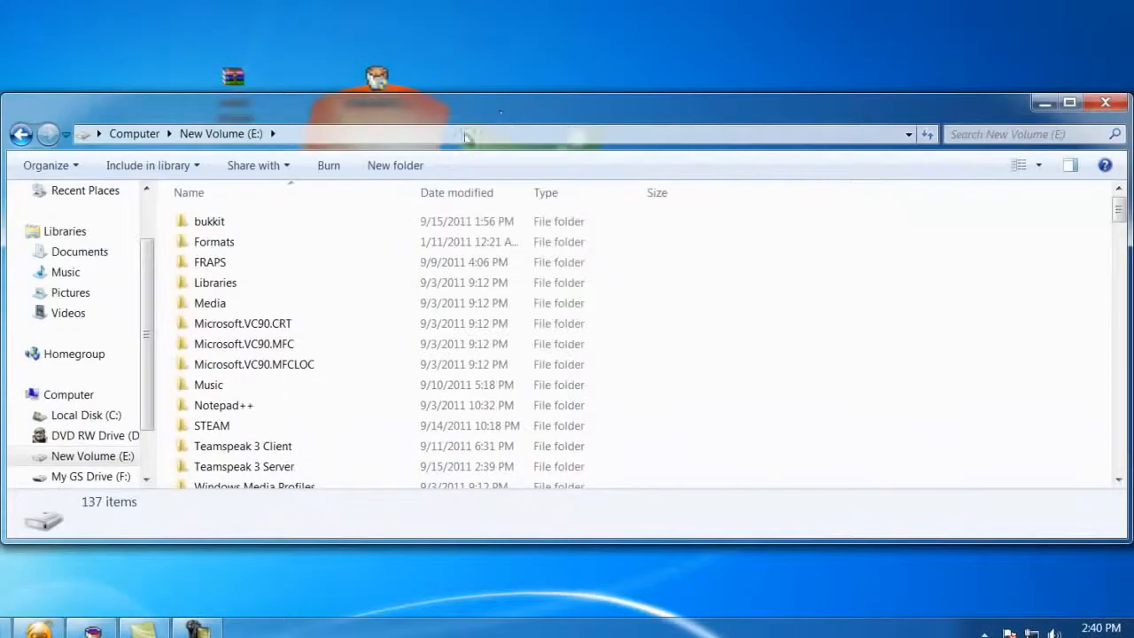
{"action": "left_click", "coordinate": [222, 227]}
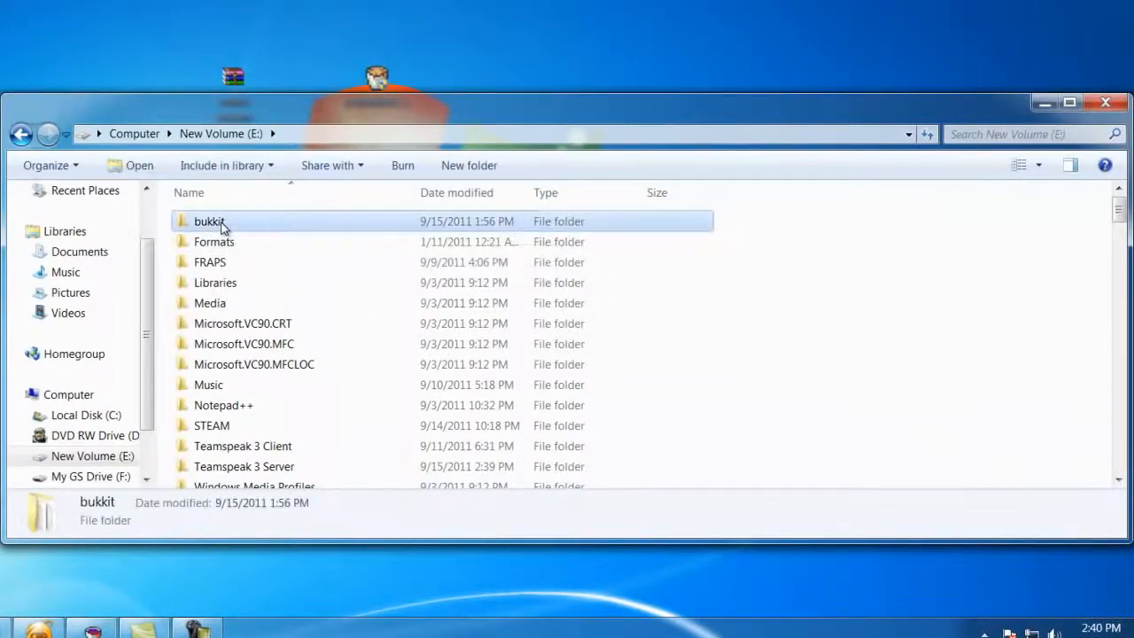
Open the bukkit folder and look through the server's folders and files.
{"action": "double_click", "coordinate": [221, 226]}
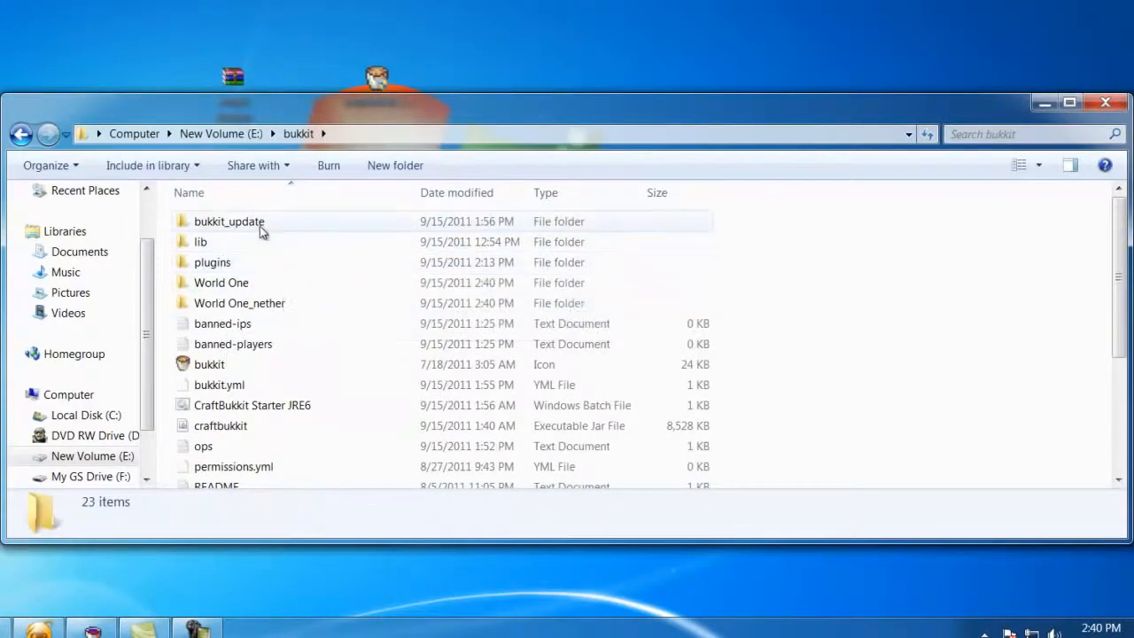
{"action": "scroll", "coordinate": [246, 248], "scroll_direction": "down", "scroll_amount": 3}
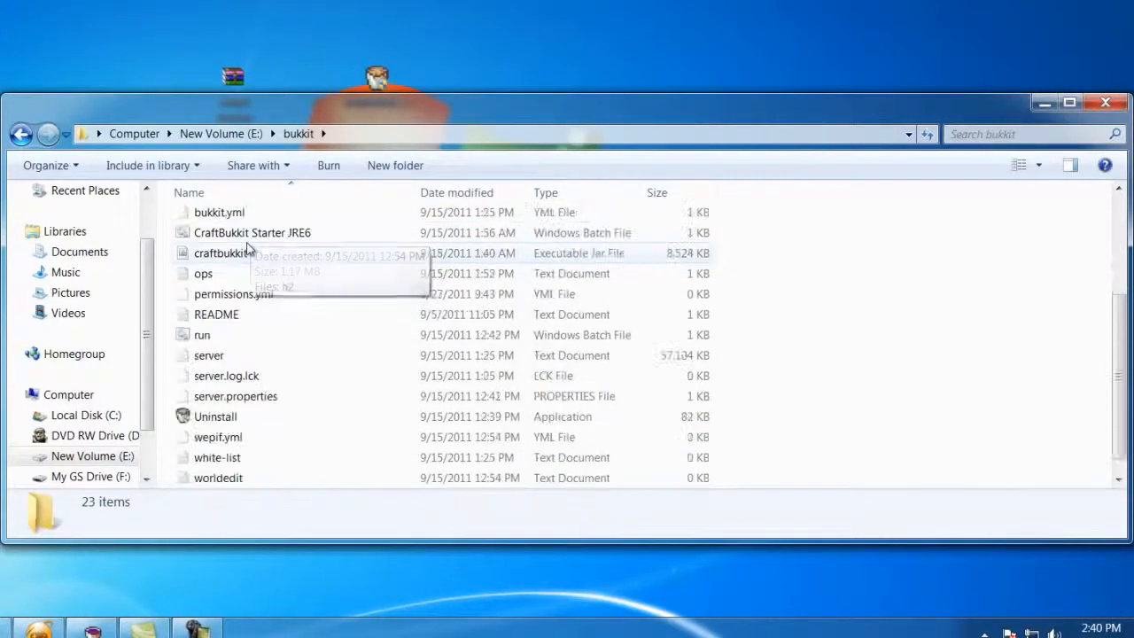
{"action": "scroll", "coordinate": [246, 248], "scroll_direction": "up", "scroll_amount": 3}
{"action": "scroll", "coordinate": [247, 248], "scroll_direction": "down", "scroll_amount": 3}
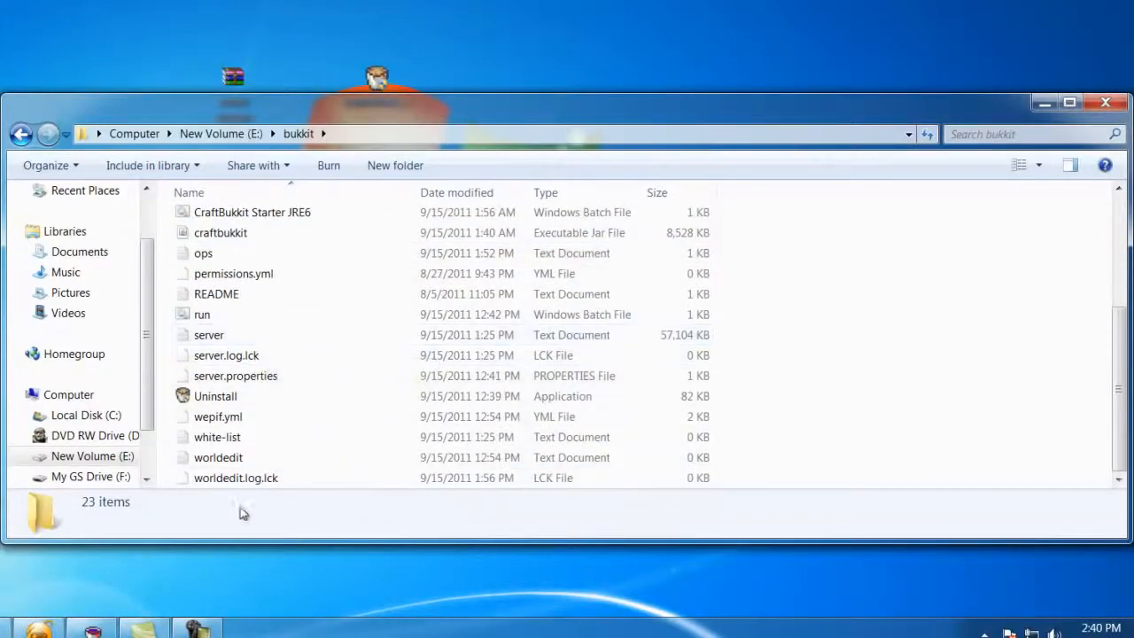
{"action": "scroll", "coordinate": [275, 384], "scroll_direction": "up", "scroll_amount": 3}
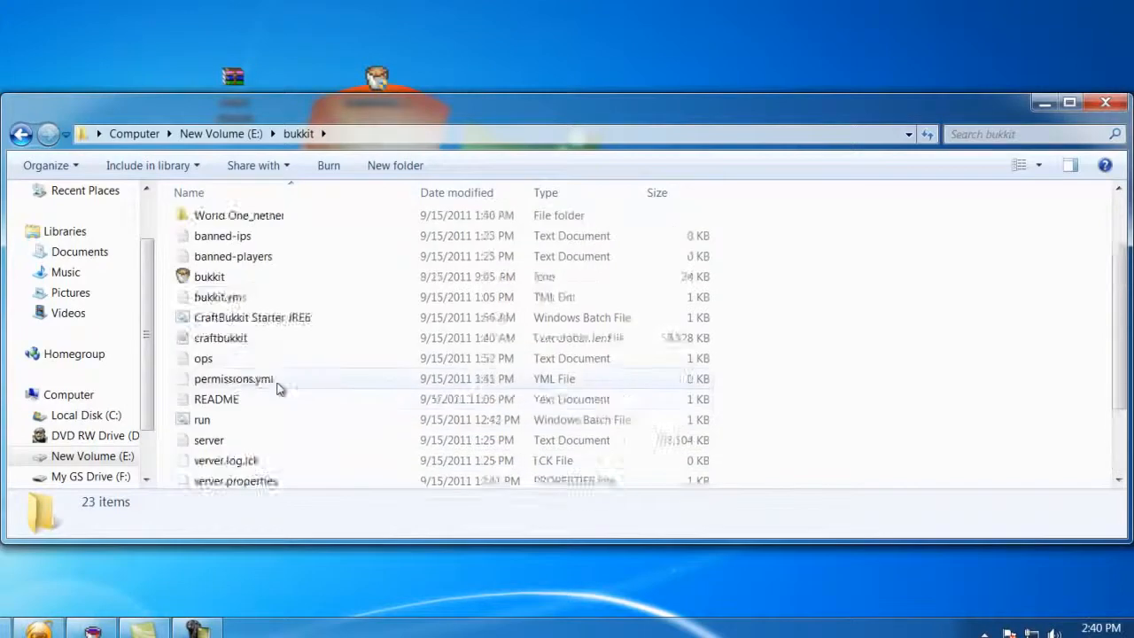
{"action": "scroll", "coordinate": [278, 386], "scroll_direction": "down", "scroll_amount": 3}
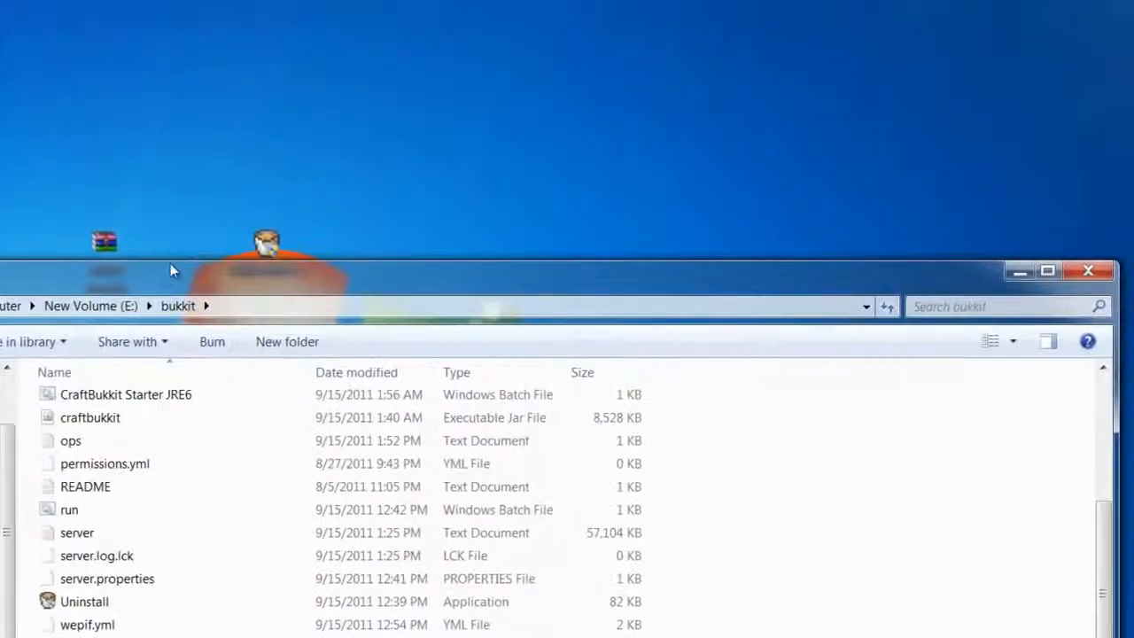
Open the server.properties file from the bukkit folder in Notepad++.
{"action": "left_click_drag", "start_coordinate": [170, 264], "coordinate": [327, 74]}
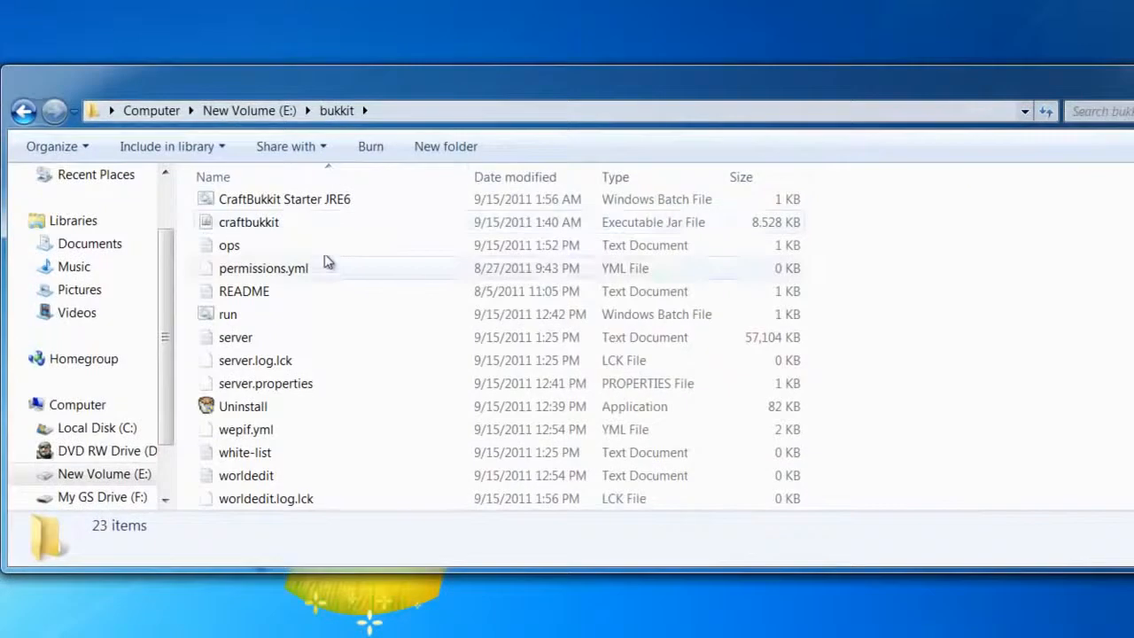
{"action": "left_click", "coordinate": [285, 386]}
{"action": "right_click", "coordinate": [301, 388]}
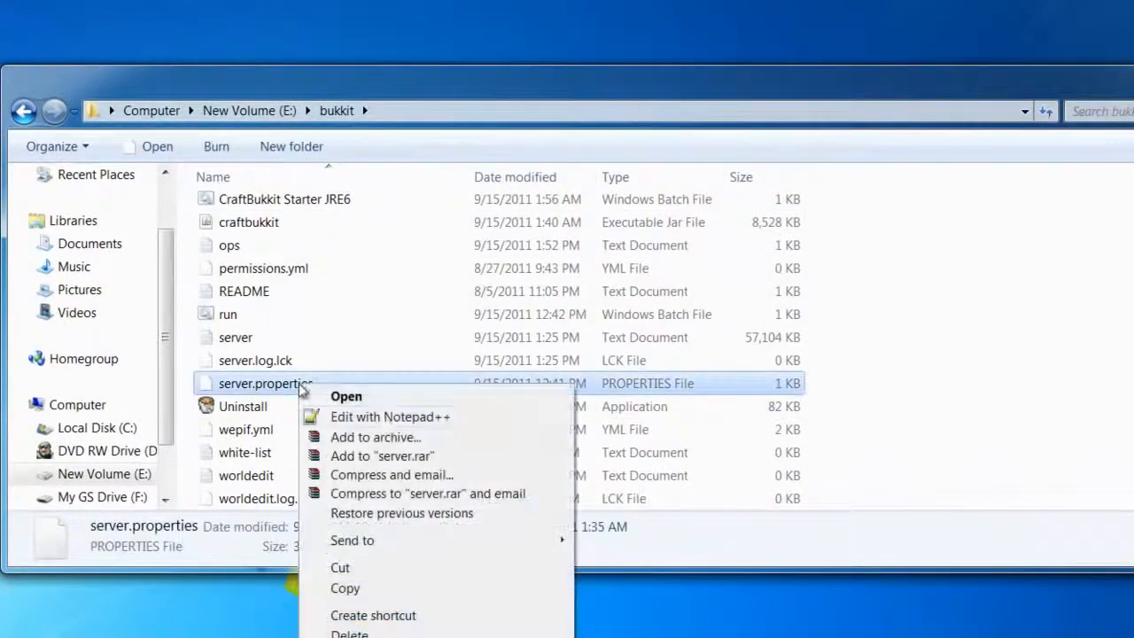
{"action": "left_click", "coordinate": [385, 418]}
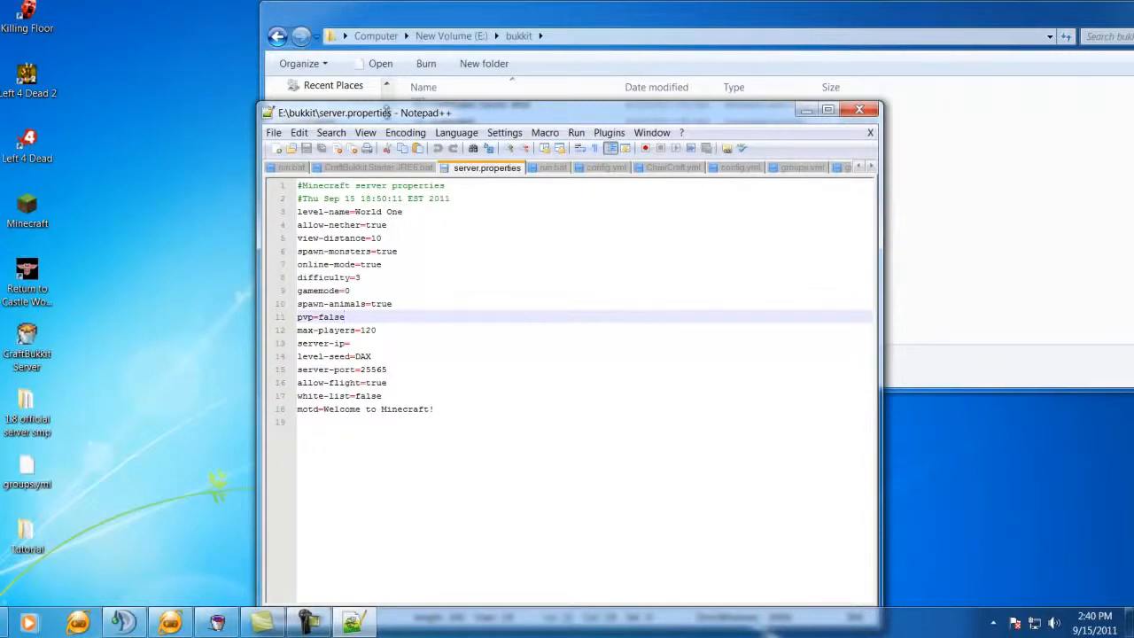
Return to the bukkit folder in Windows Explorer and select the World One folder to view its details.
{"action": "left_click_drag", "start_coordinate": [496, 112], "coordinate": [438, 280]}
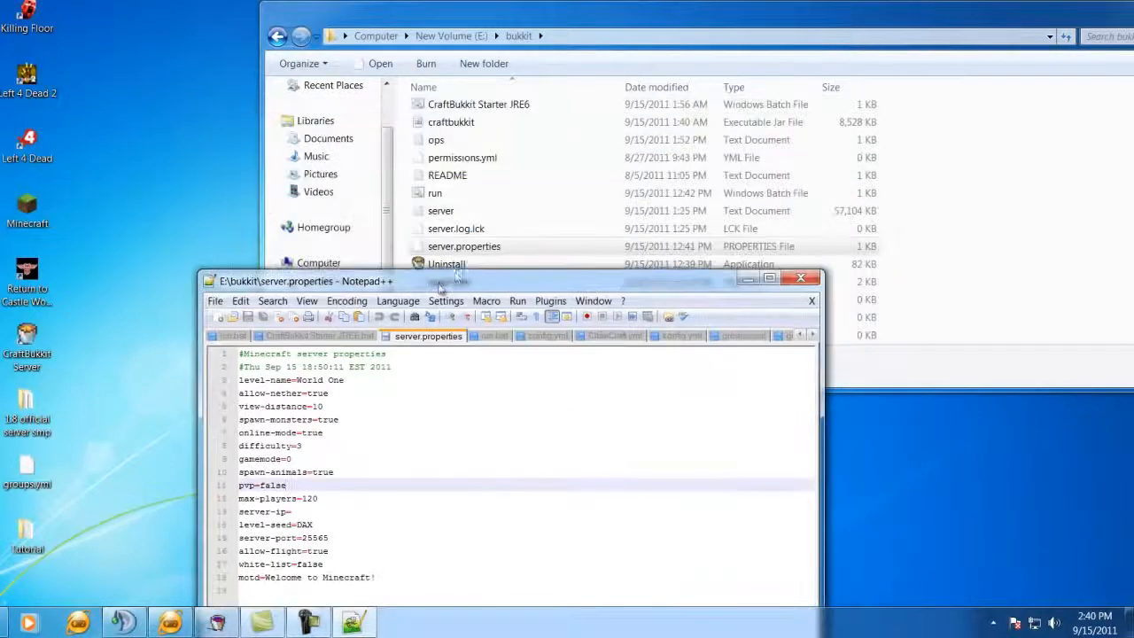
{"action": "left_click", "coordinate": [478, 140]}
{"action": "scroll", "coordinate": [476, 146], "scroll_direction": "up", "scroll_amount": 3}
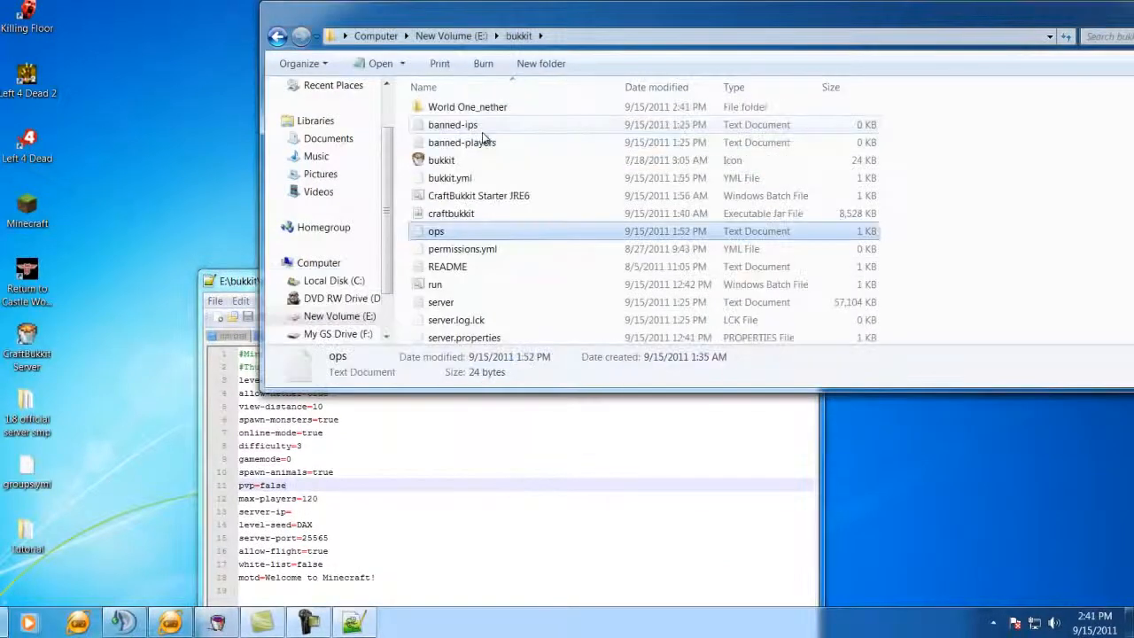
{"action": "left_click", "coordinate": [457, 166]}
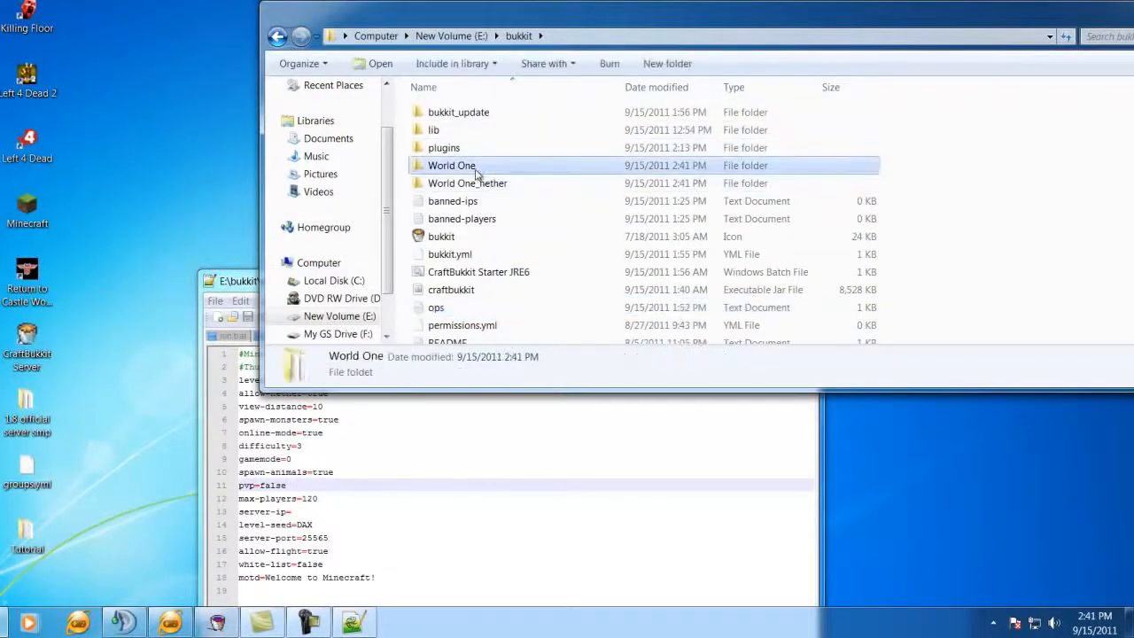
{"action": "mouse_move", "coordinate": [476, 179]}
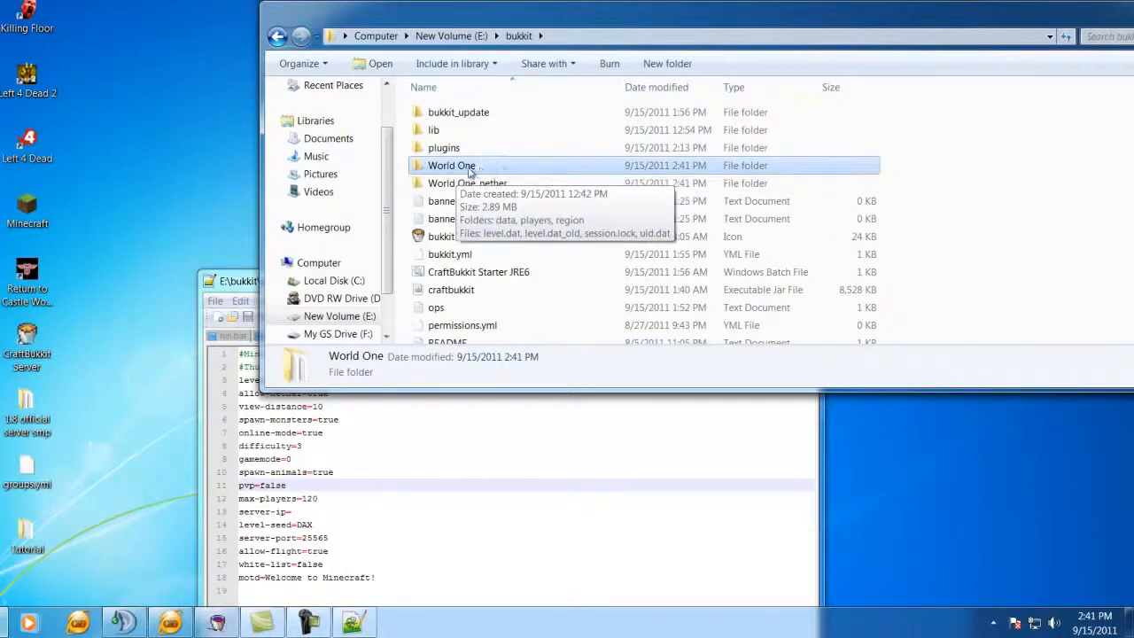
{"action": "key", "text": "alt"}
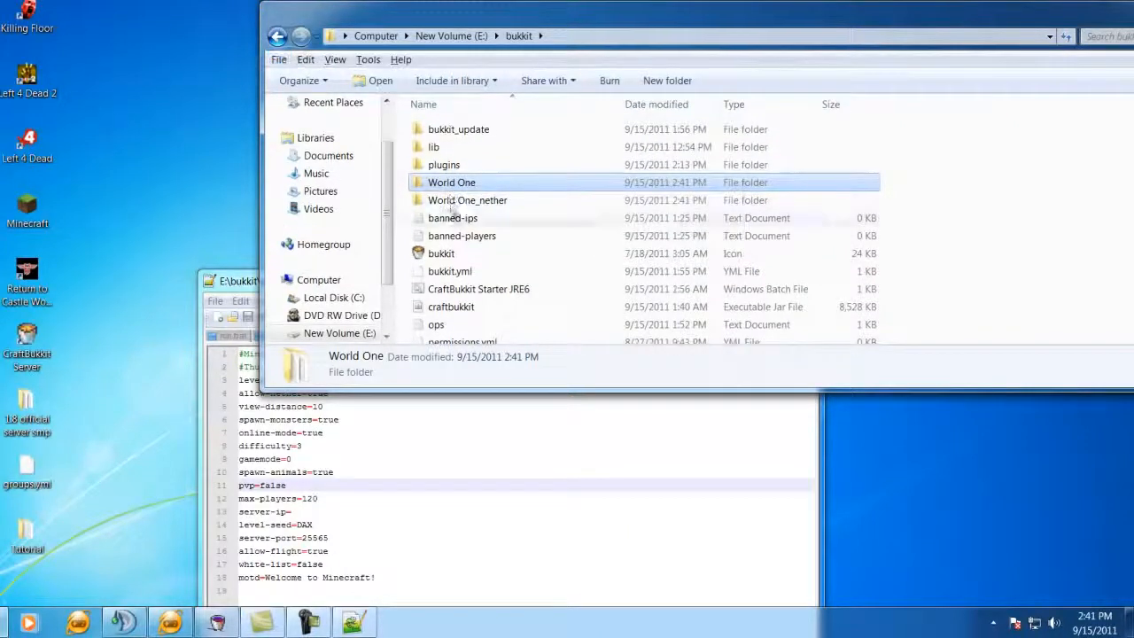
Switch back to Notepad++, review the online-mode, difficulty and gamemode settings in server.properties, and close the editor.
{"action": "key", "text": "alt+Tab"}
{"action": "left_click_drag", "start_coordinate": [434, 284], "coordinate": [473, 215]}
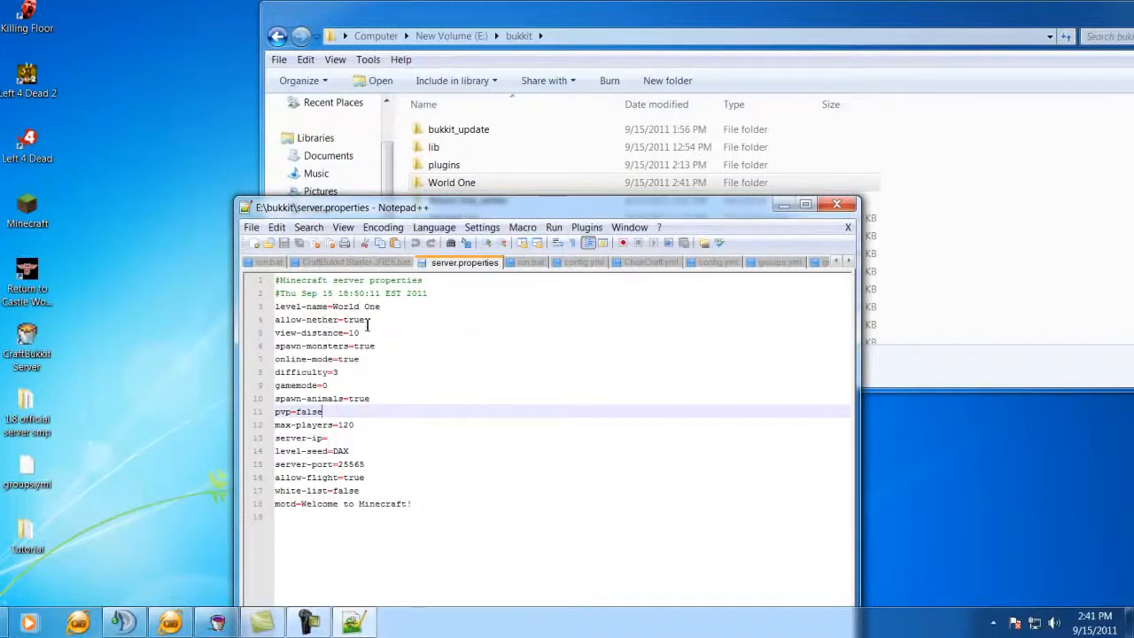
{"action": "left_click_drag", "start_coordinate": [434, 208], "coordinate": [452, 72]}
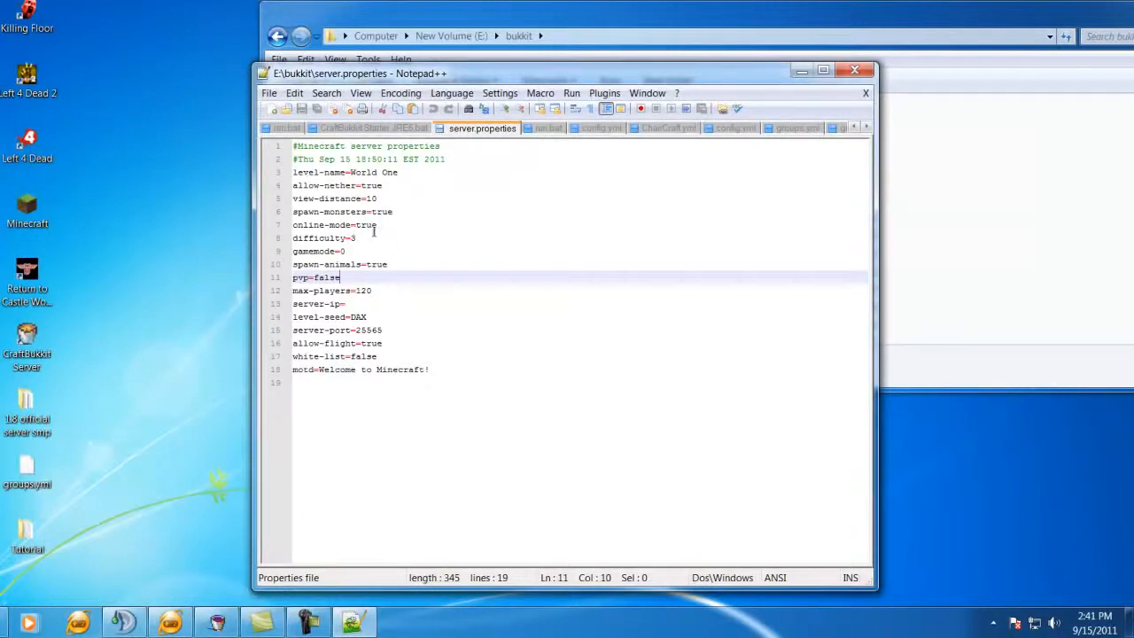
{"action": "left_click", "coordinate": [406, 225]}
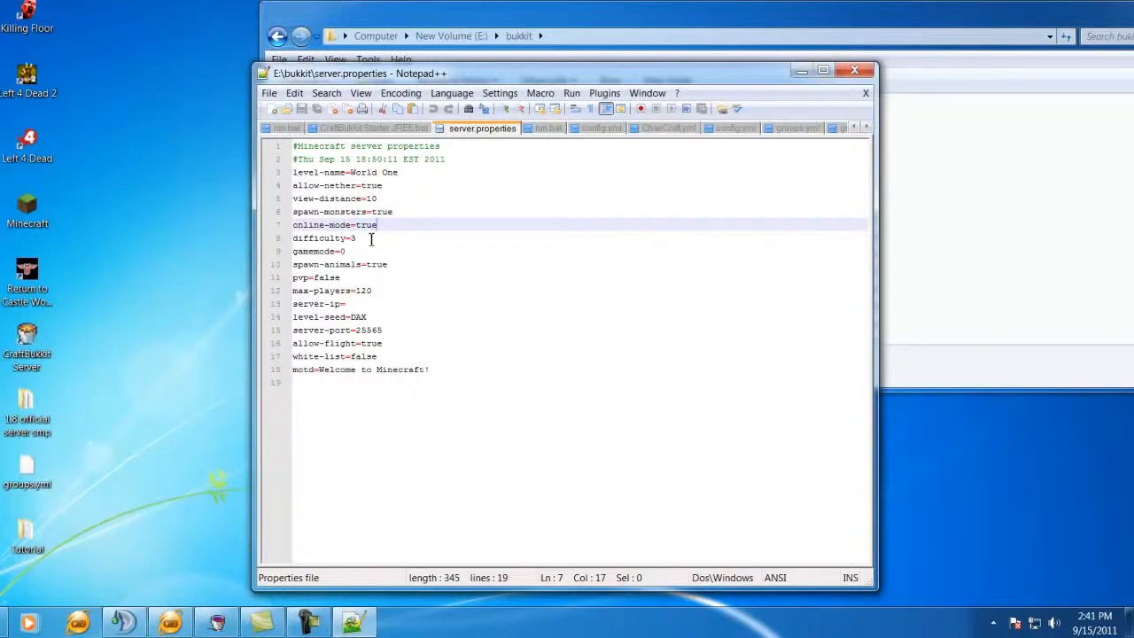
{"action": "left_click_drag", "start_coordinate": [362, 241], "coordinate": [360, 256]}
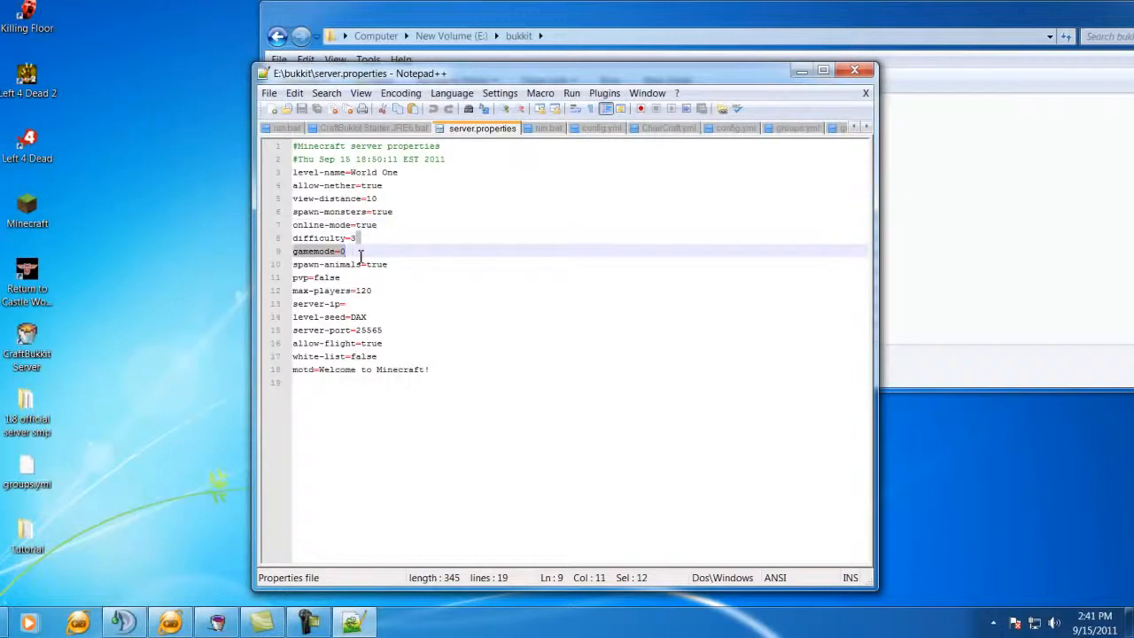
{"action": "left_click", "coordinate": [361, 256]}
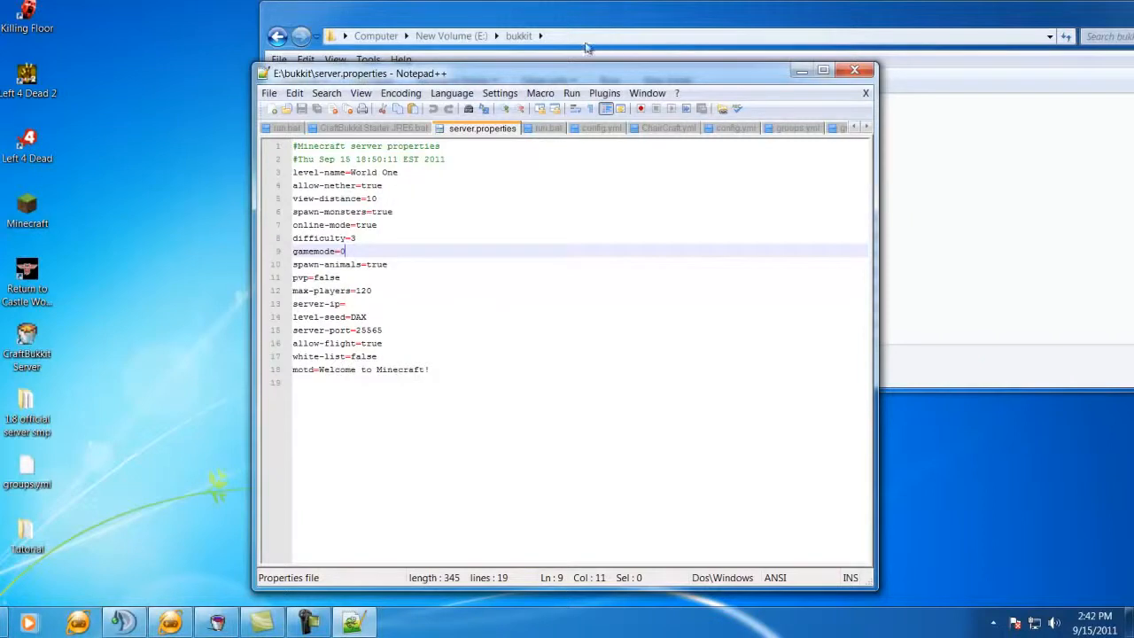
{"action": "left_click_drag", "start_coordinate": [598, 80], "coordinate": [366, 140]}
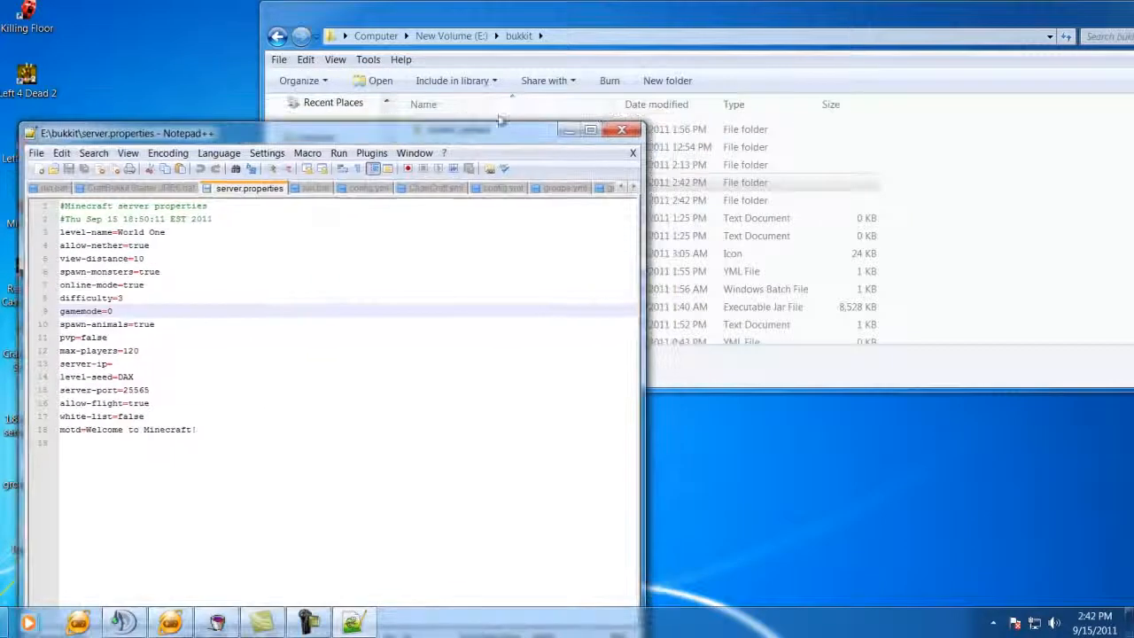
{"action": "left_click", "coordinate": [622, 131]}
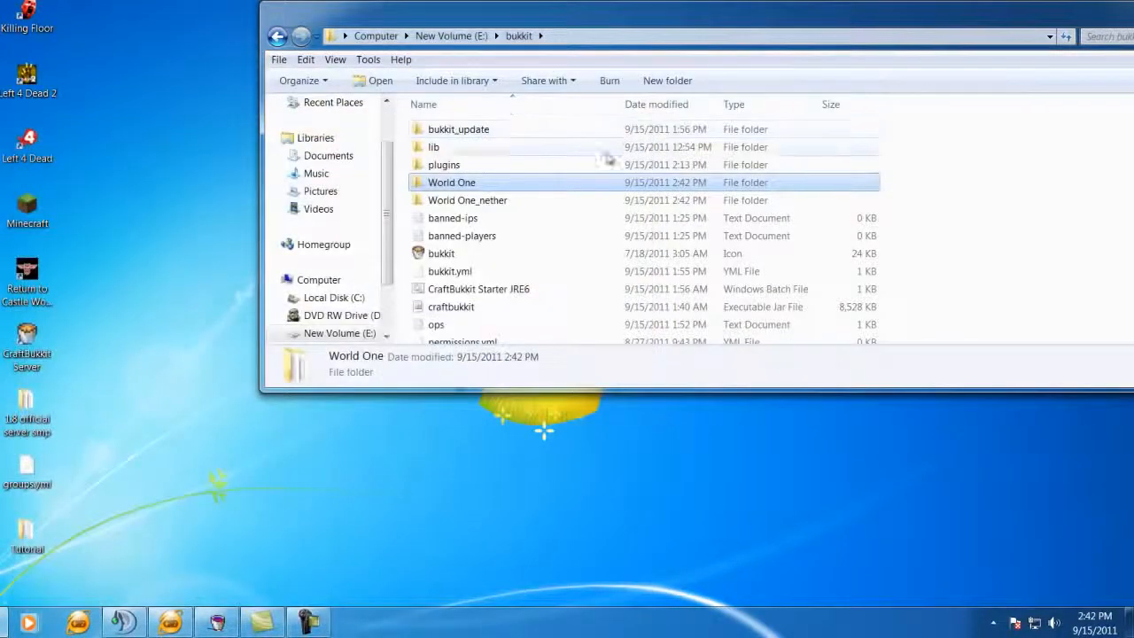
Look through the bukkit folder's contents and select the run Windows batch file.
{"action": "left_click_drag", "start_coordinate": [578, 31], "coordinate": [514, 100]}
{"action": "scroll", "coordinate": [509, 278], "scroll_direction": "down", "scroll_amount": 3}
{"action": "scroll", "coordinate": [509, 277], "scroll_direction": "up", "scroll_amount": 3}
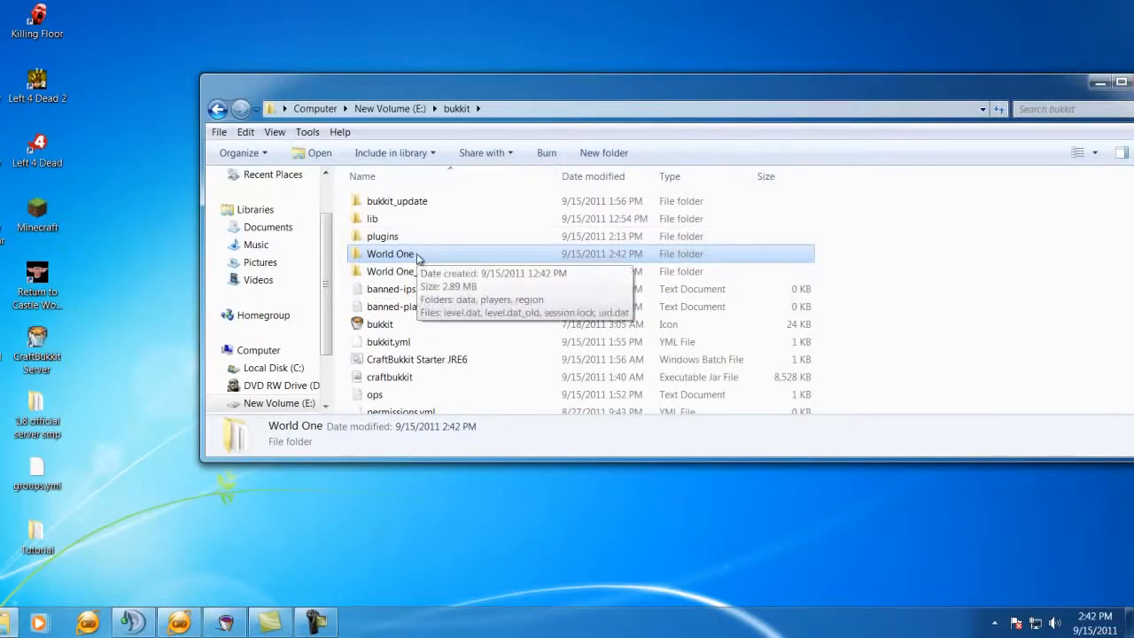
{"action": "scroll", "coordinate": [418, 257], "scroll_direction": "down", "scroll_amount": 3}
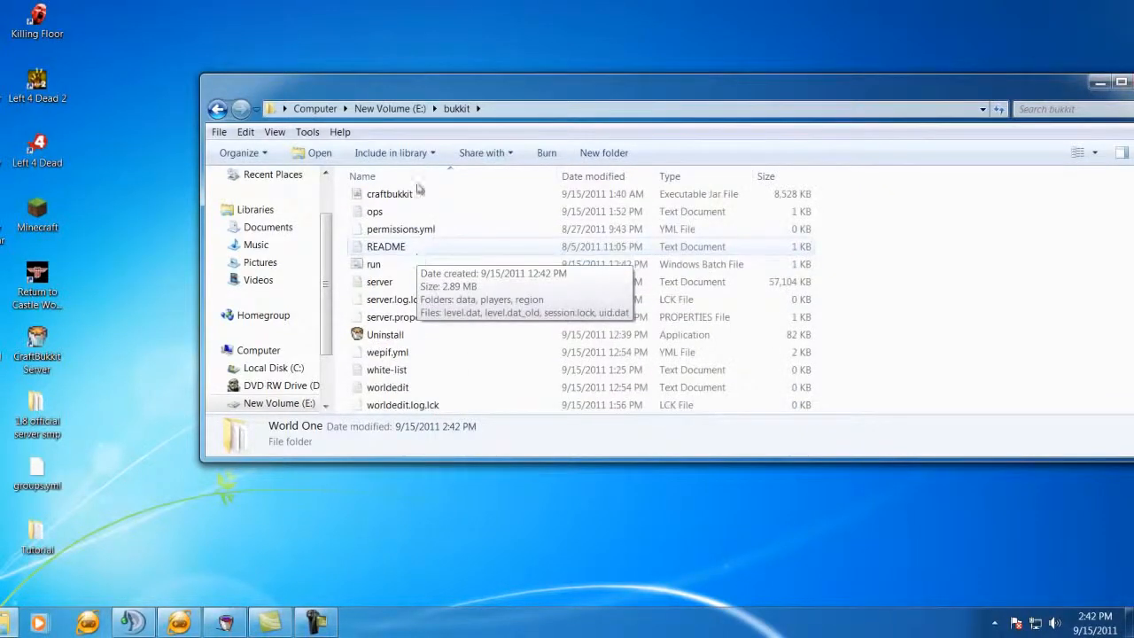
{"action": "left_click_drag", "start_coordinate": [449, 99], "coordinate": [438, 100]}
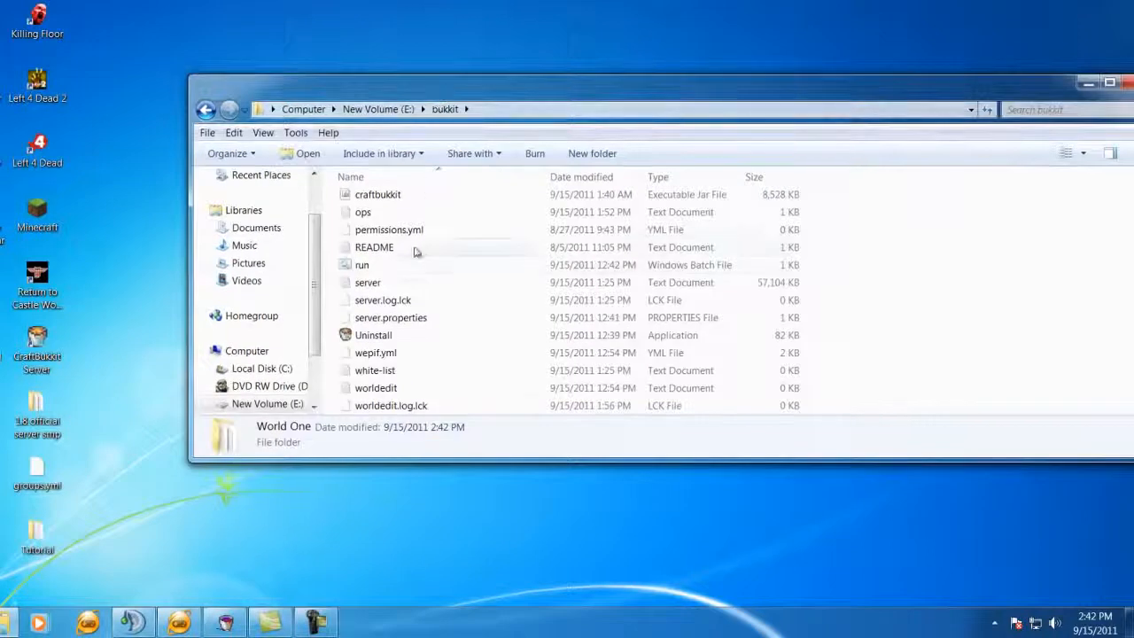
{"action": "left_click", "coordinate": [368, 267]}
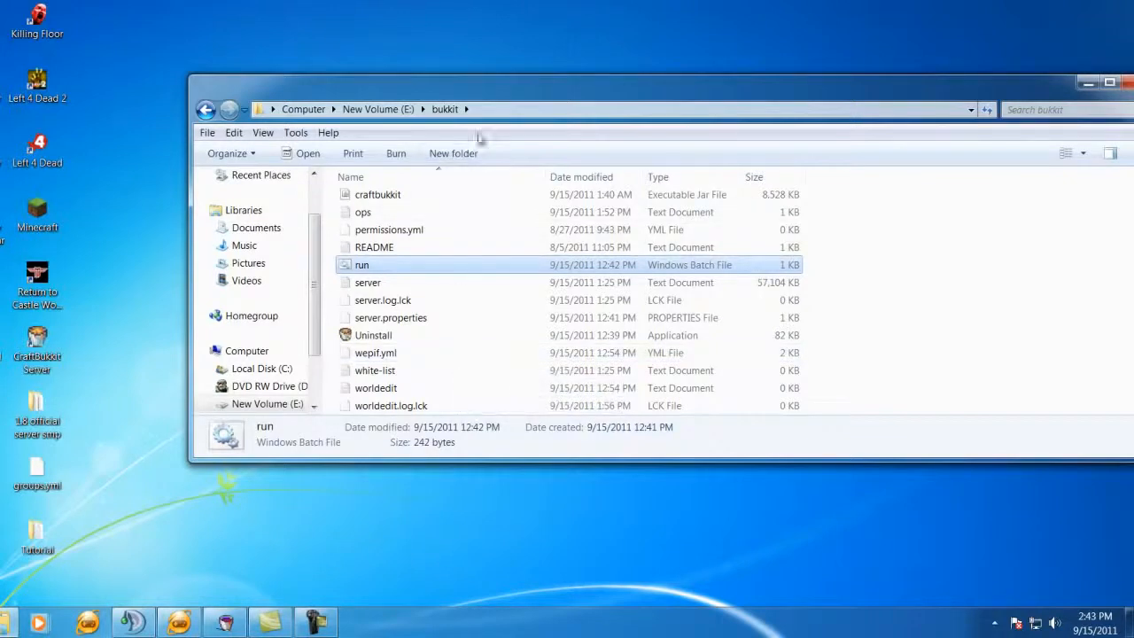
Create a new text document in the bukkit folder, keep its default name, and open it in Notepad.
{"action": "left_click_drag", "start_coordinate": [483, 95], "coordinate": [300, 45]}
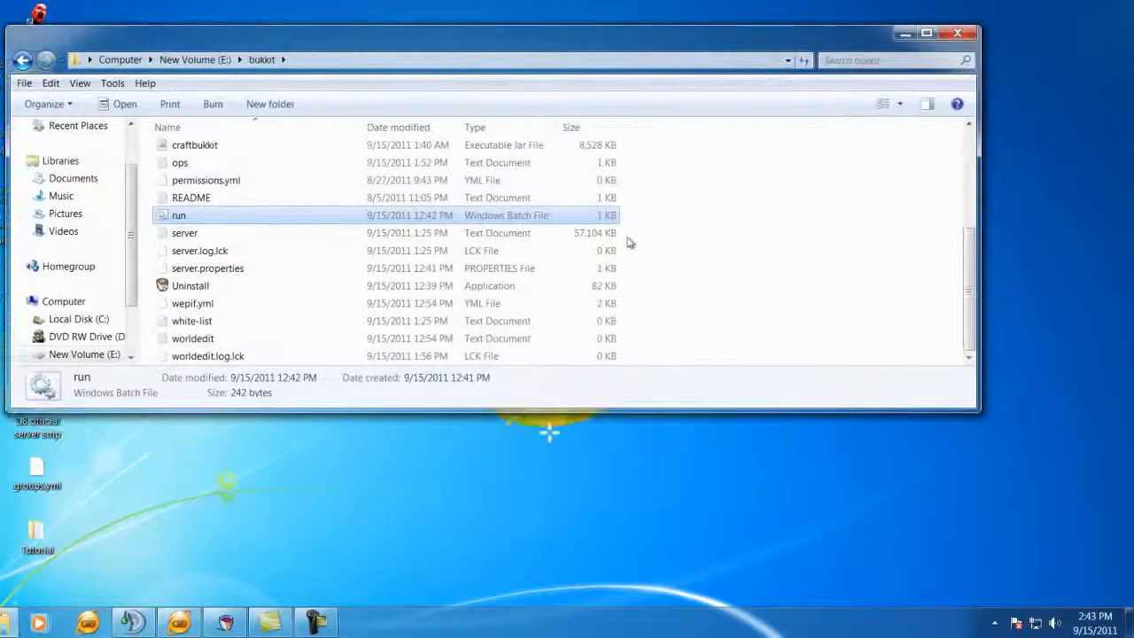
{"action": "right_click", "coordinate": [752, 325]}
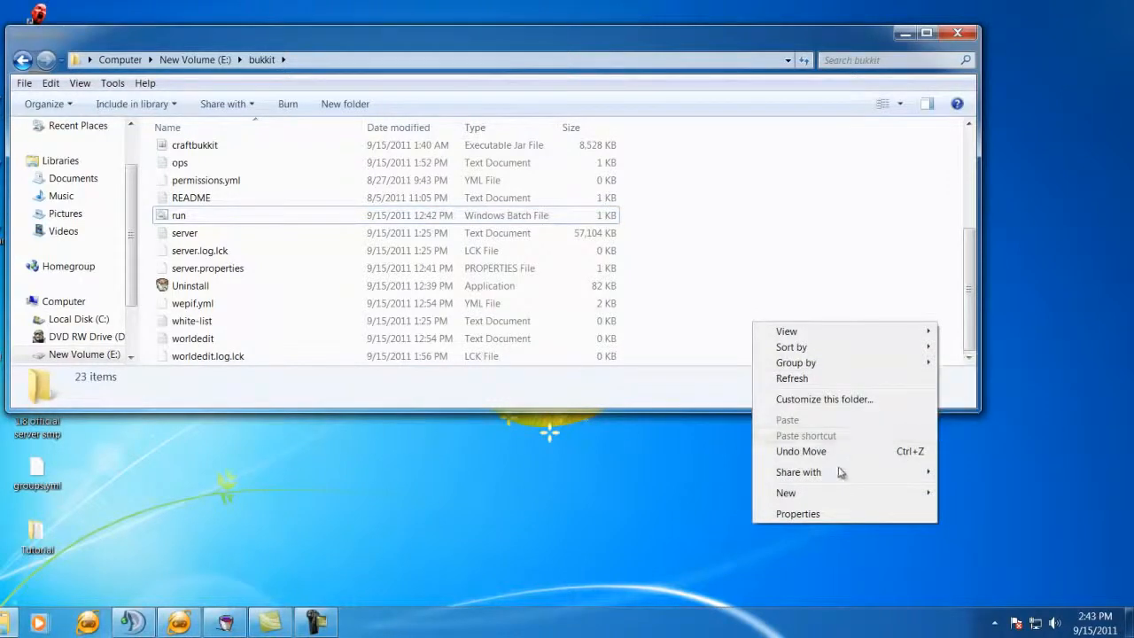
{"action": "mouse_move", "coordinate": [822, 500]}
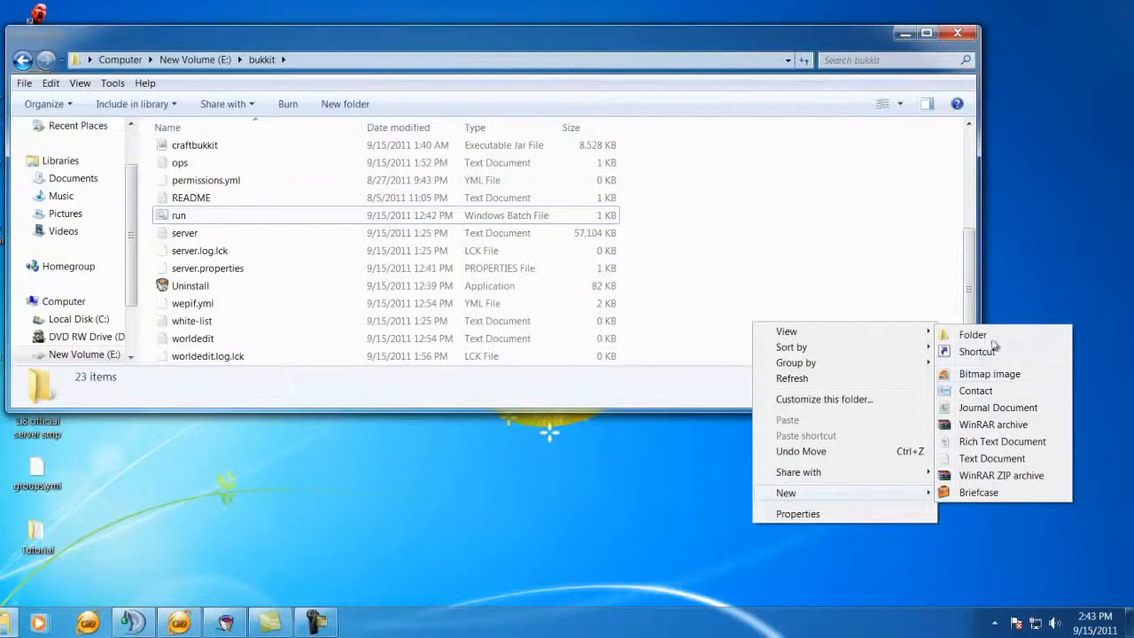
{"action": "left_click", "coordinate": [1014, 459]}
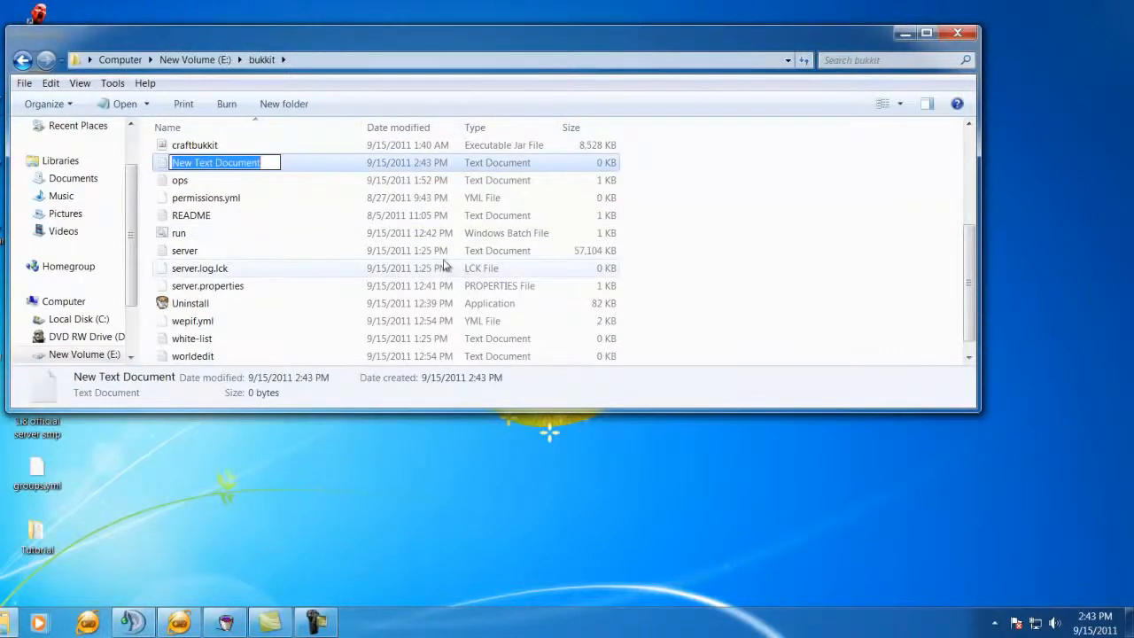
{"action": "left_click_drag", "start_coordinate": [452, 49], "coordinate": [588, 119]}
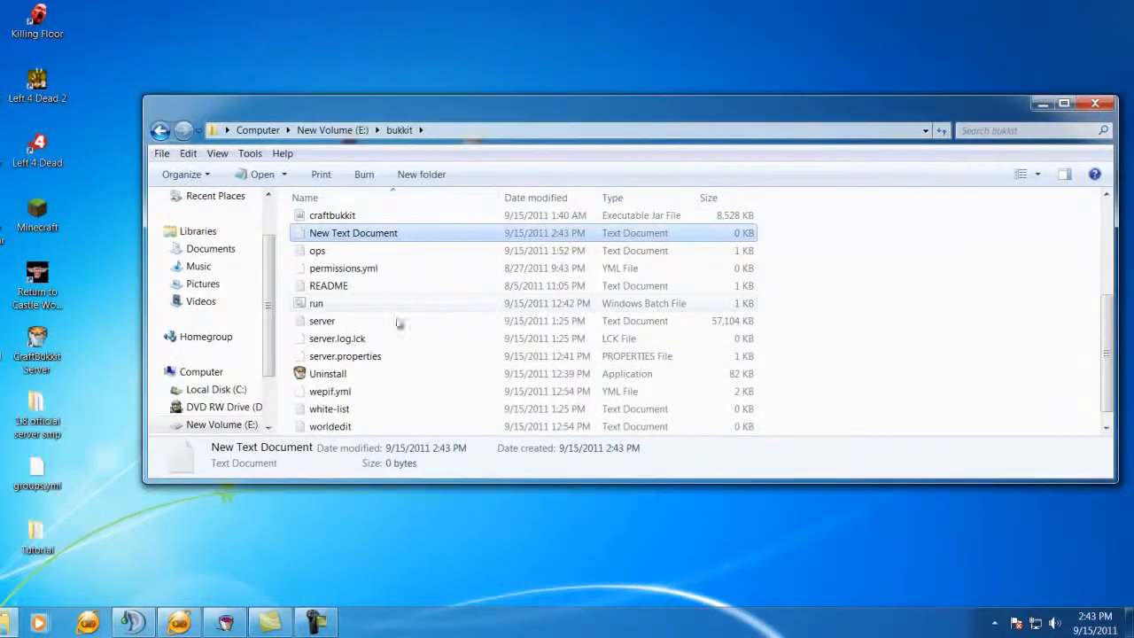
{"action": "double_click", "coordinate": [357, 234]}
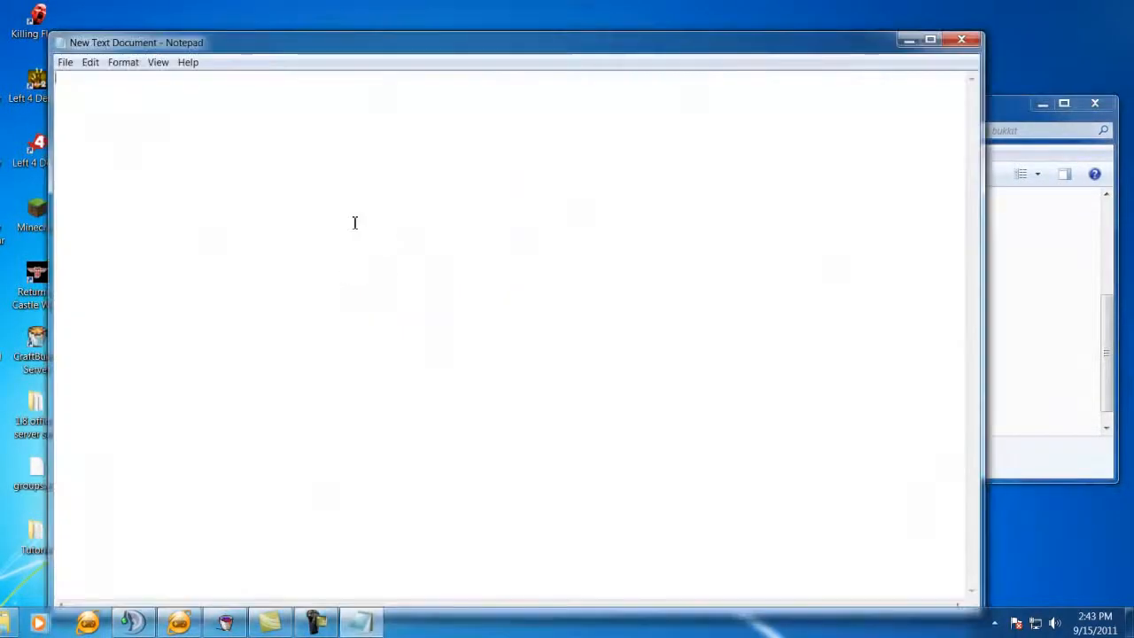
Open the run.bat text document from the Tutorial folder on the desktop and view its Java 6 Run.bat code.
{"action": "left_click_drag", "start_coordinate": [323, 50], "coordinate": [641, 189]}
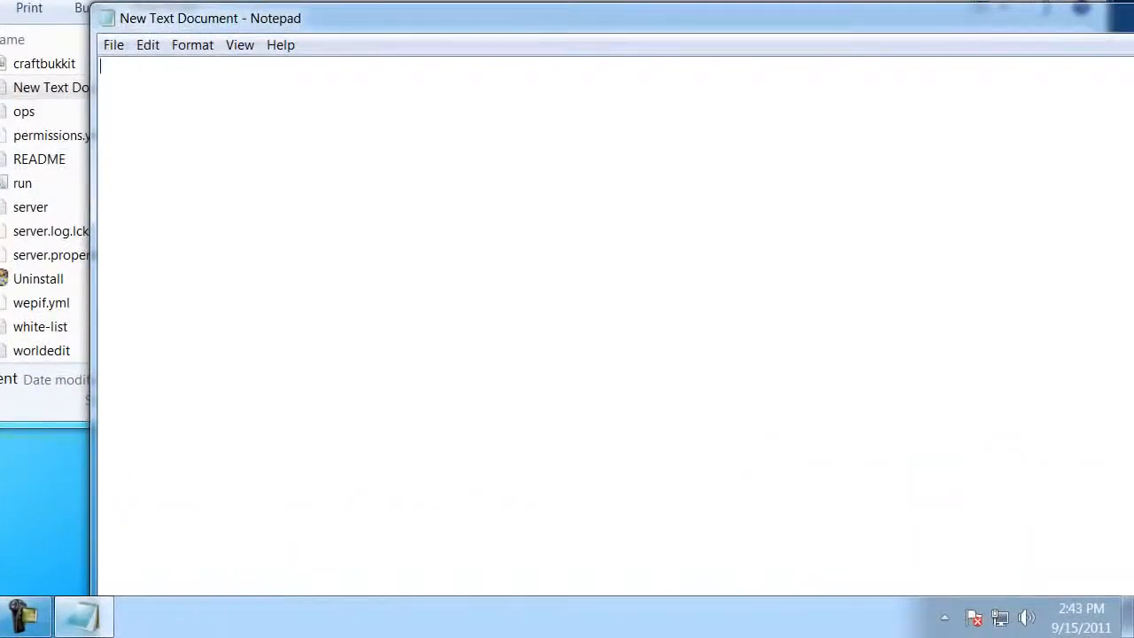
{"action": "left_click_drag", "start_coordinate": [346, 0], "coordinate": [454, 0]}
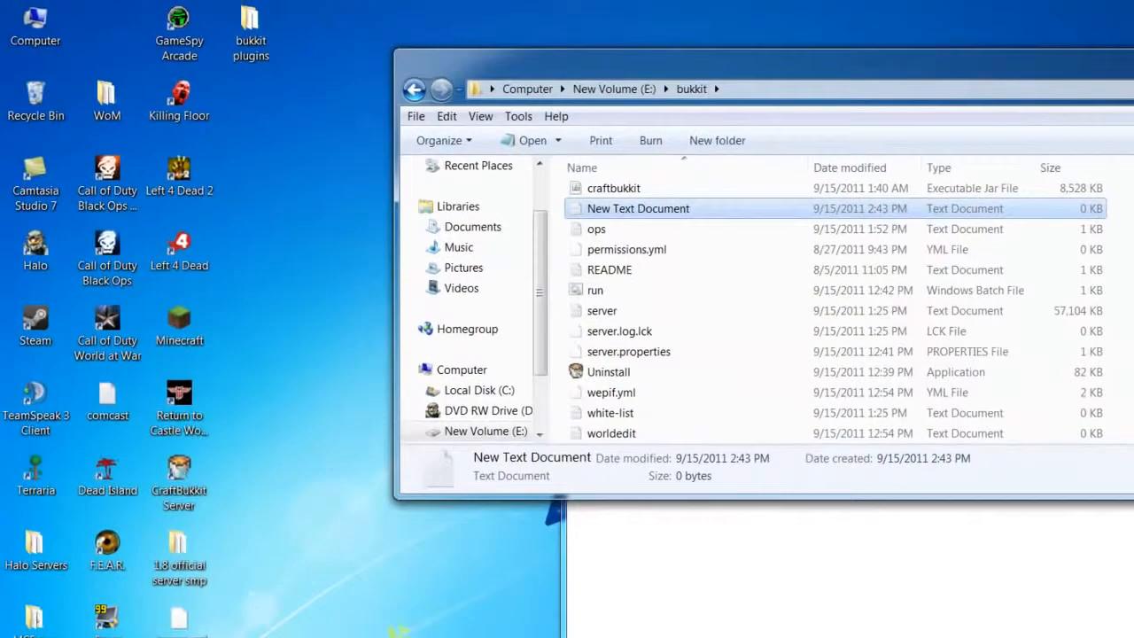
{"action": "double_click", "coordinate": [75, 577]}
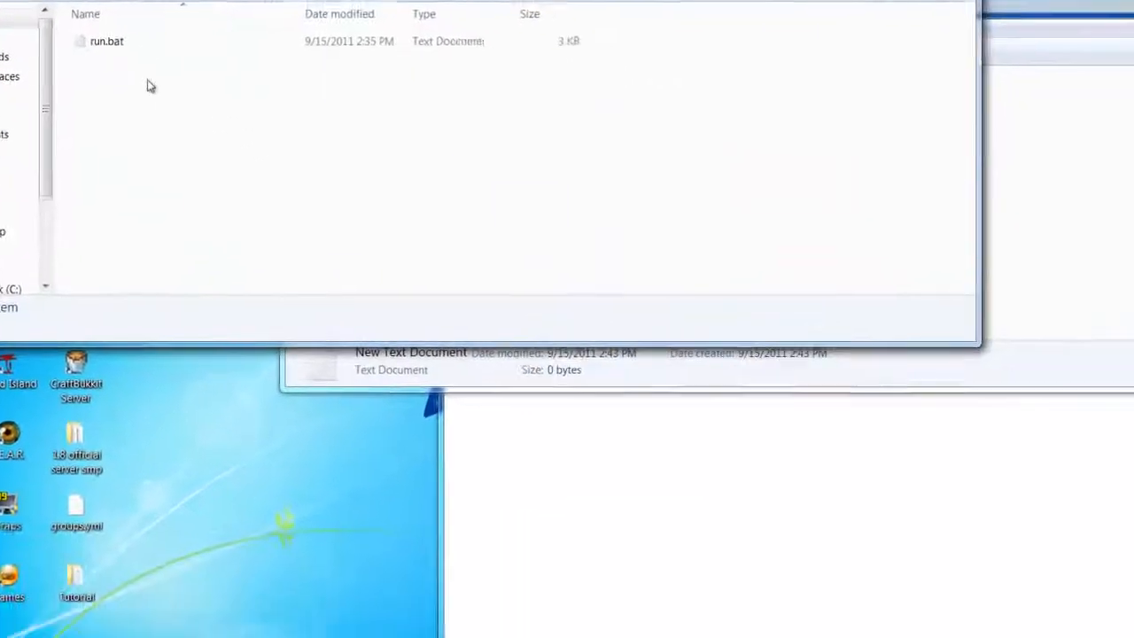
{"action": "double_click", "coordinate": [105, 40]}
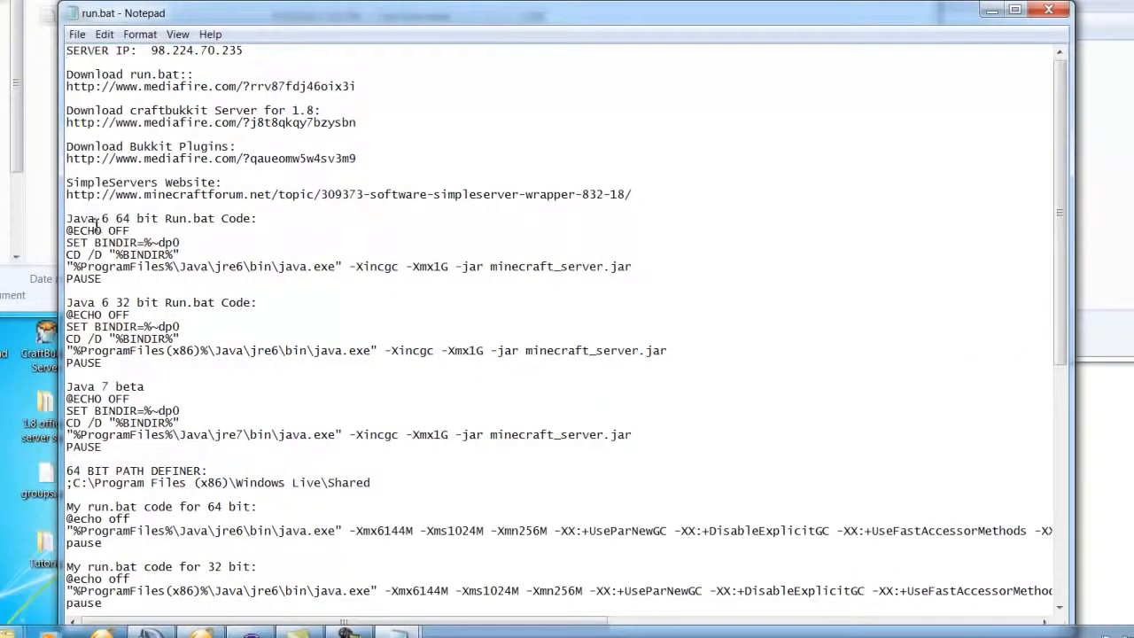
{"action": "scroll", "coordinate": [116, 218], "scroll_direction": "down", "scroll_amount": 1}
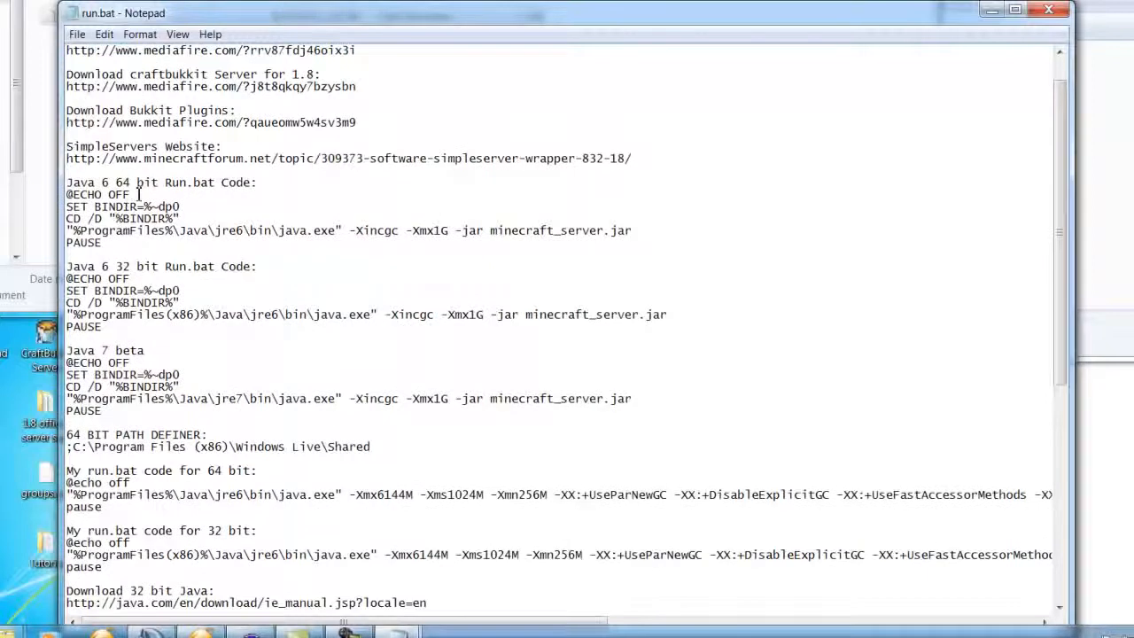
{"action": "scroll", "coordinate": [139, 194], "scroll_direction": "down", "scroll_amount": 1}
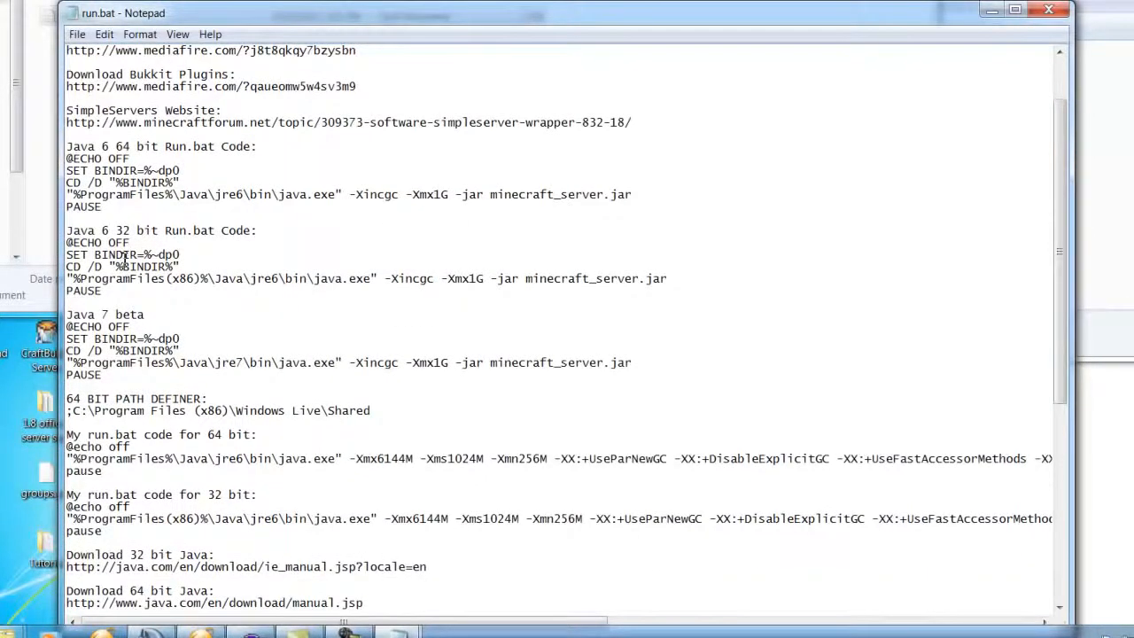
{"action": "scroll", "coordinate": [124, 259], "scroll_direction": "up", "scroll_amount": 1}
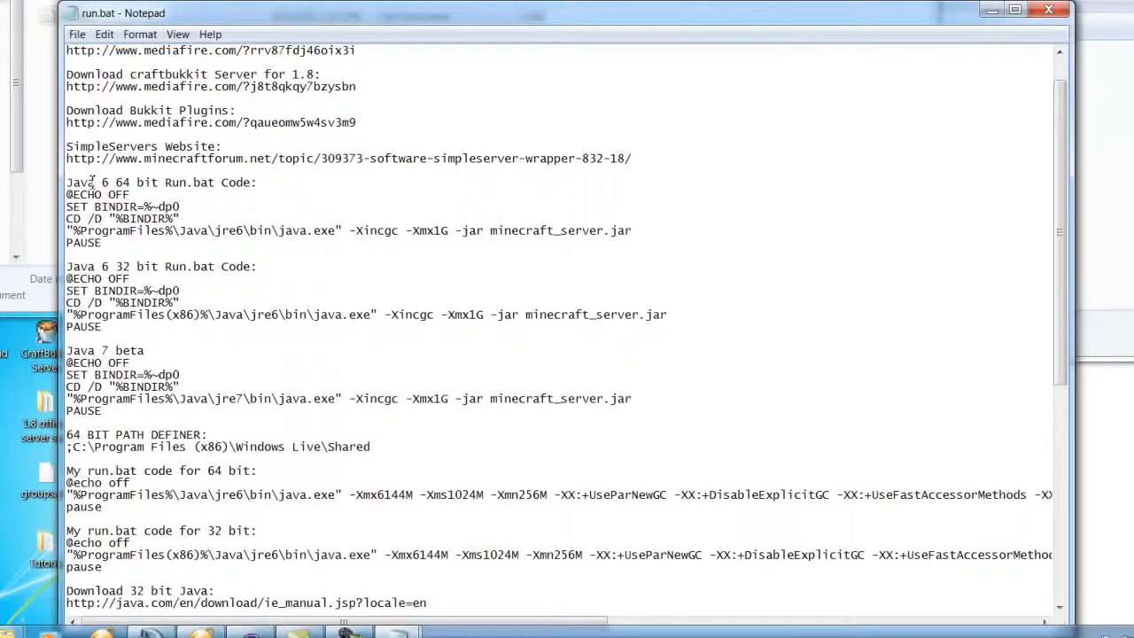
{"action": "left_click_drag", "start_coordinate": [67, 194], "coordinate": [102, 242]}
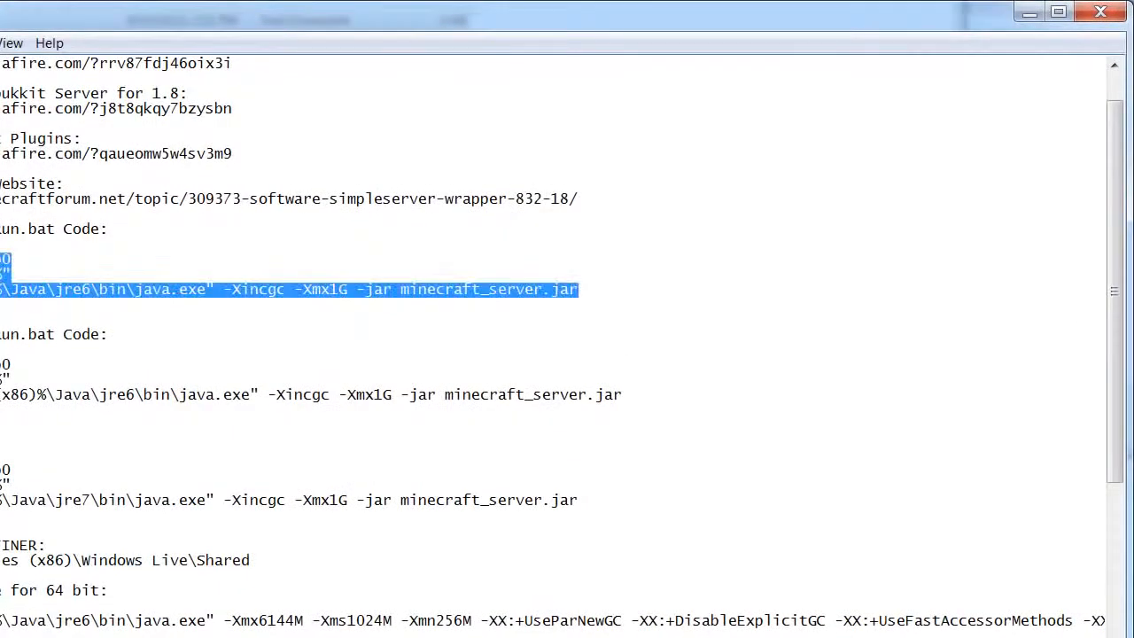
{"action": "right_click", "coordinate": [2, 274]}
{"action": "left_click", "coordinate": [7, 334]}
Close the run.bat text document and paste the copied code into the empty New Text Document of the bukkit folder.
{"action": "double_click", "coordinate": [769, 24]}
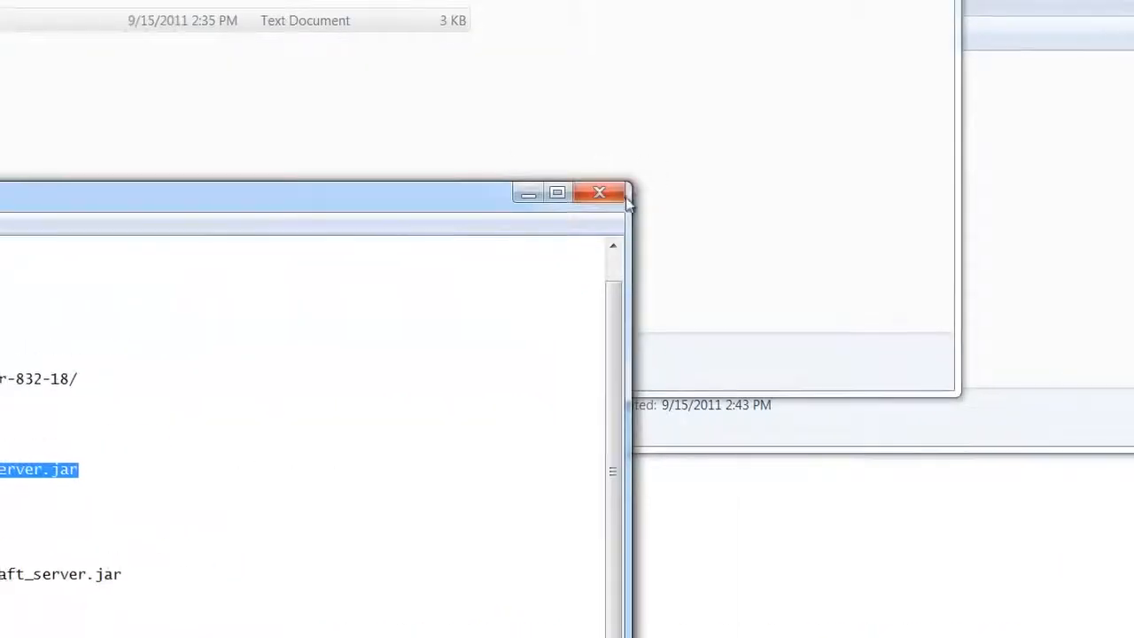
{"action": "left_click", "coordinate": [624, 200]}
{"action": "left_click_drag", "start_coordinate": [697, 0], "coordinate": [462, 116]}
{"action": "left_click", "coordinate": [615, 131]}
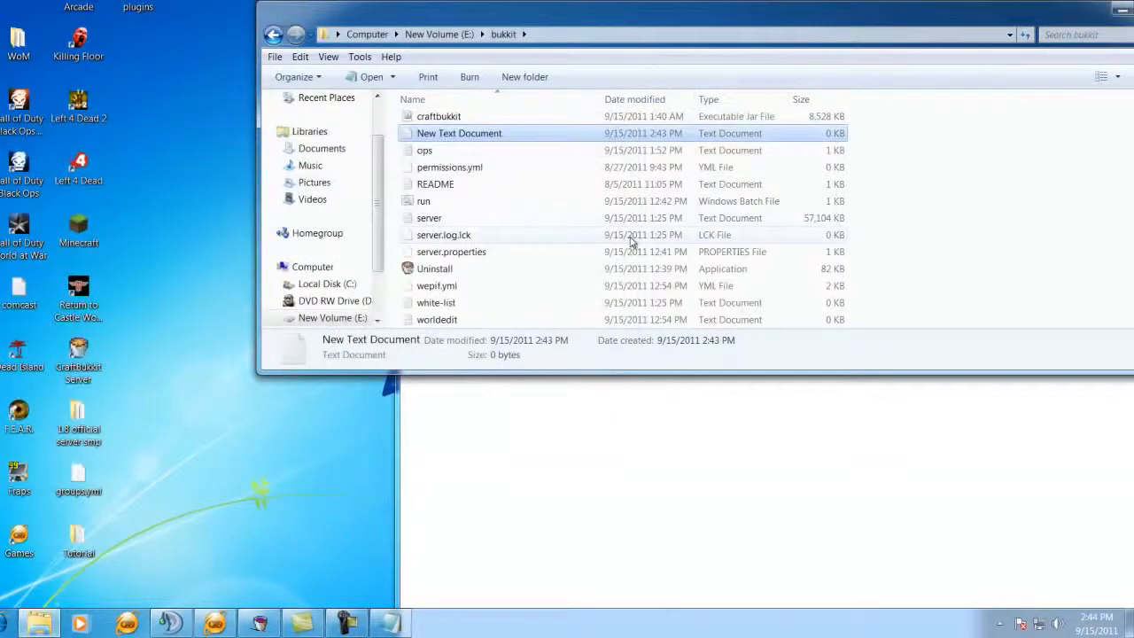
{"action": "key", "text": "Return"}
{"action": "right_click", "coordinate": [518, 304]}
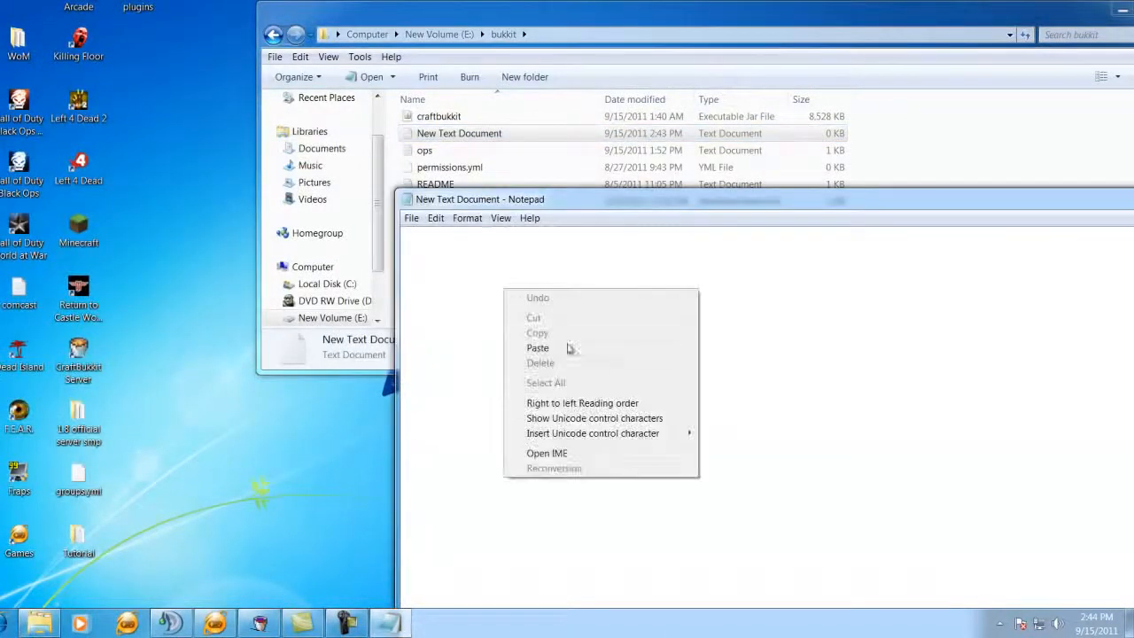
{"action": "left_click", "coordinate": [571, 350]}
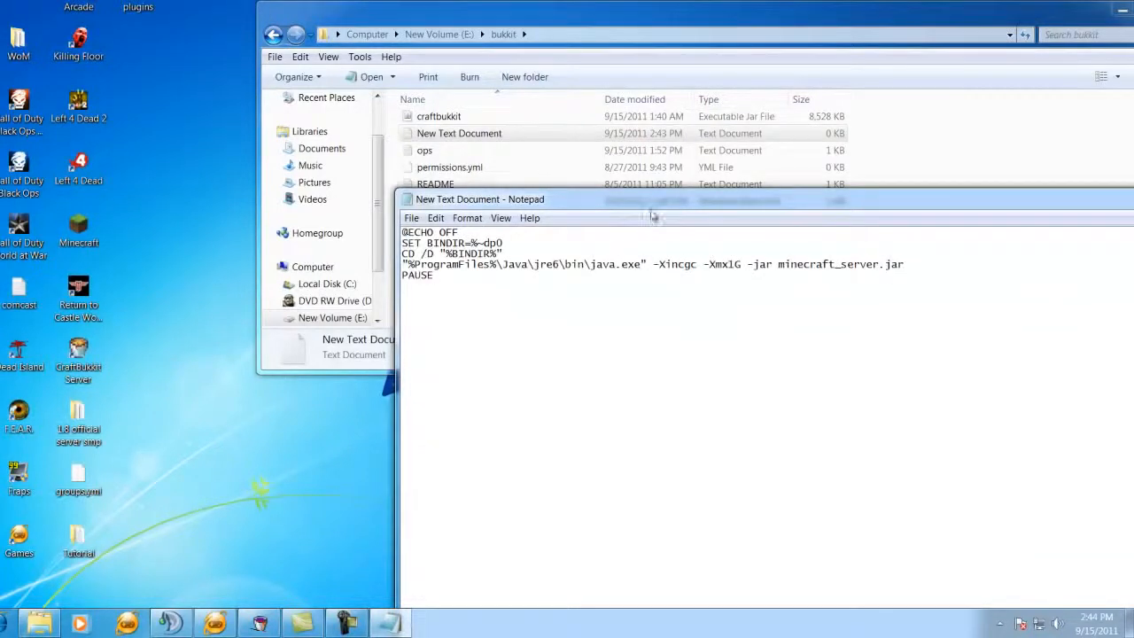
{"action": "left_click_drag", "start_coordinate": [660, 206], "coordinate": [421, 241]}
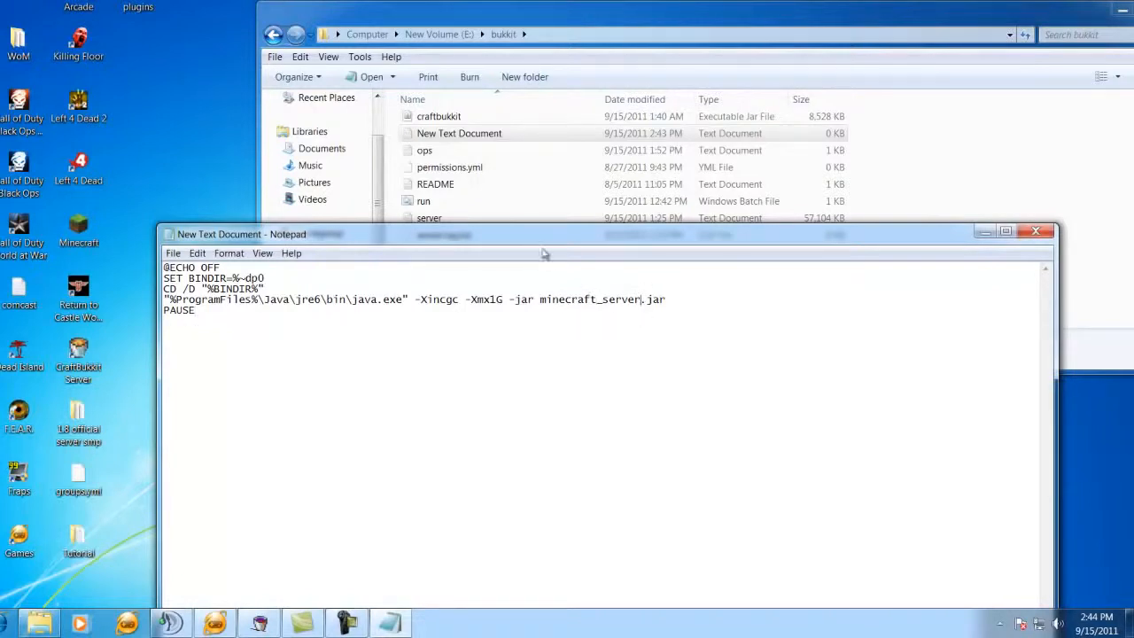
Check the name of the craftbukkit executable jar in the bukkit folder and return to the pasted code.
{"action": "left_click_drag", "start_coordinate": [536, 245], "coordinate": [486, 344]}
{"action": "left_click", "coordinate": [489, 286]}
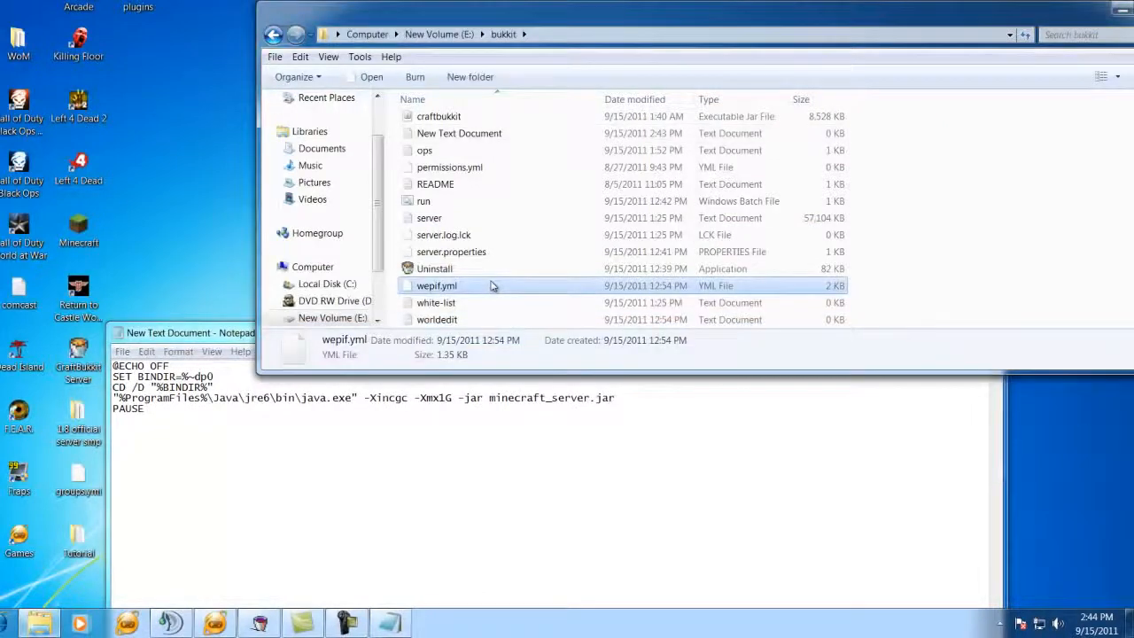
{"action": "scroll", "coordinate": [485, 267], "scroll_direction": "up", "scroll_amount": 3}
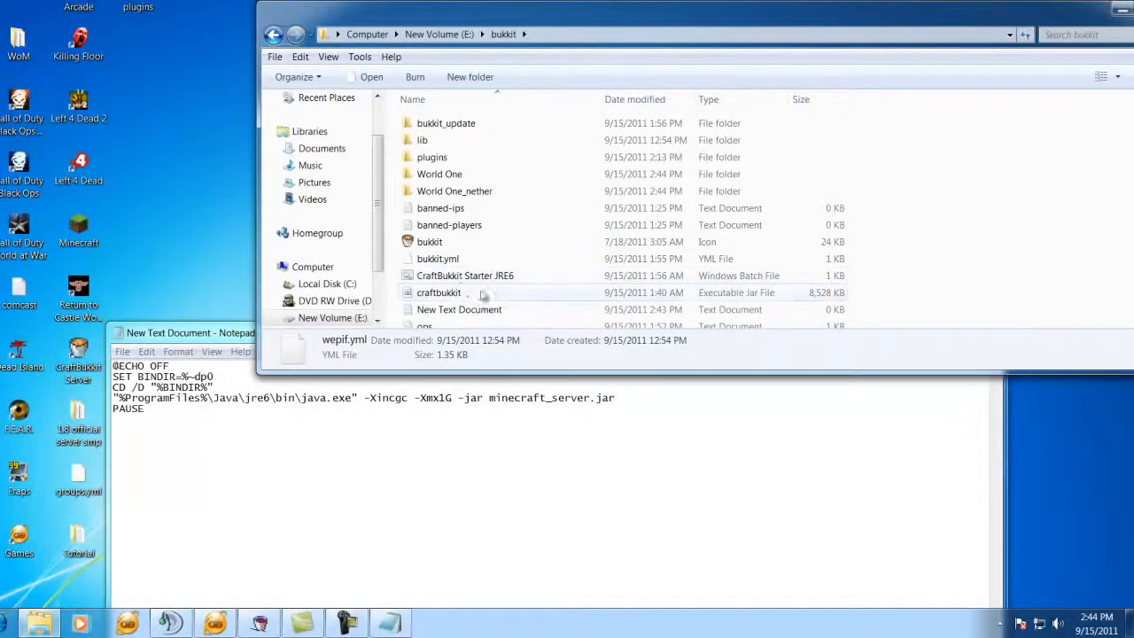
{"action": "left_click", "coordinate": [451, 296]}
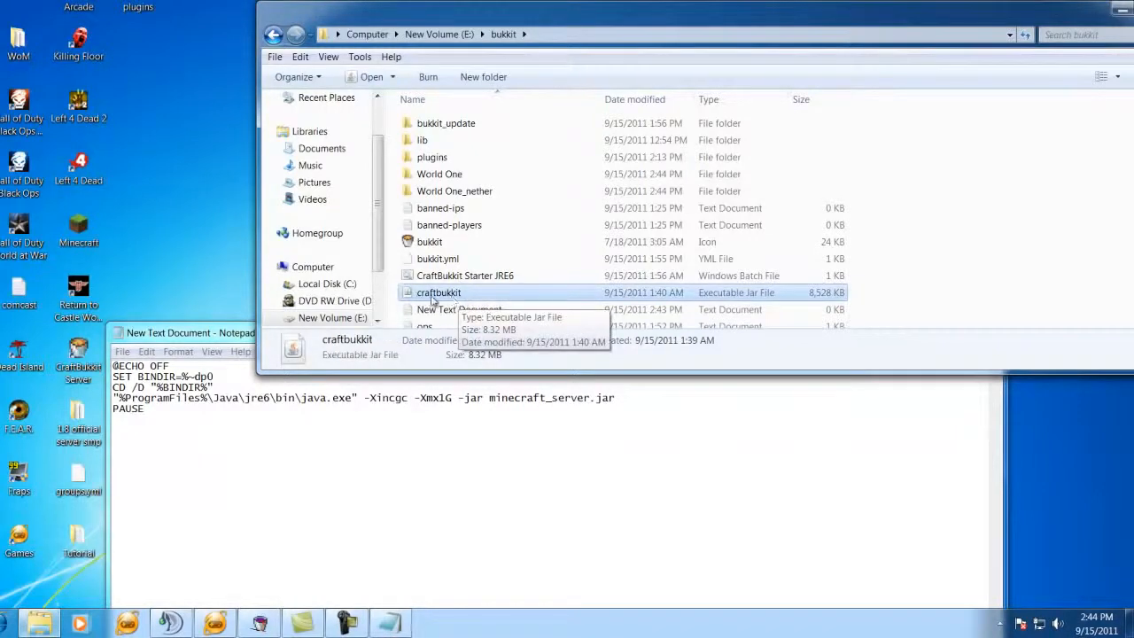
{"action": "key", "text": "alt+Tab"}
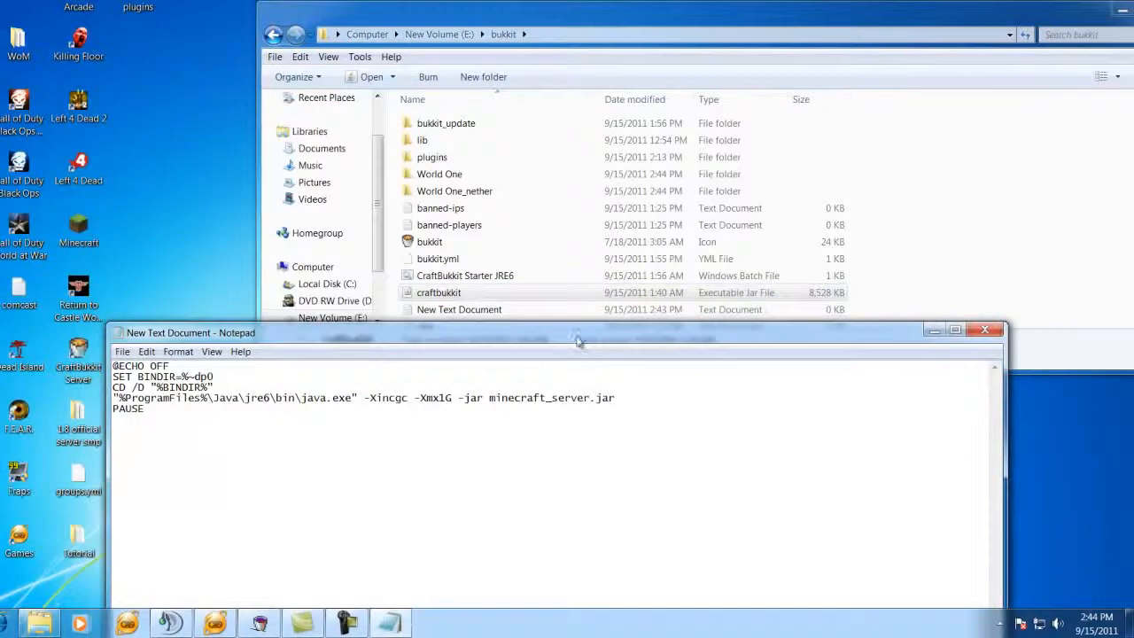
{"action": "left_click_drag", "start_coordinate": [579, 343], "coordinate": [724, 248]}
{"action": "left_click_drag", "start_coordinate": [500, 247], "coordinate": [318, 251]}
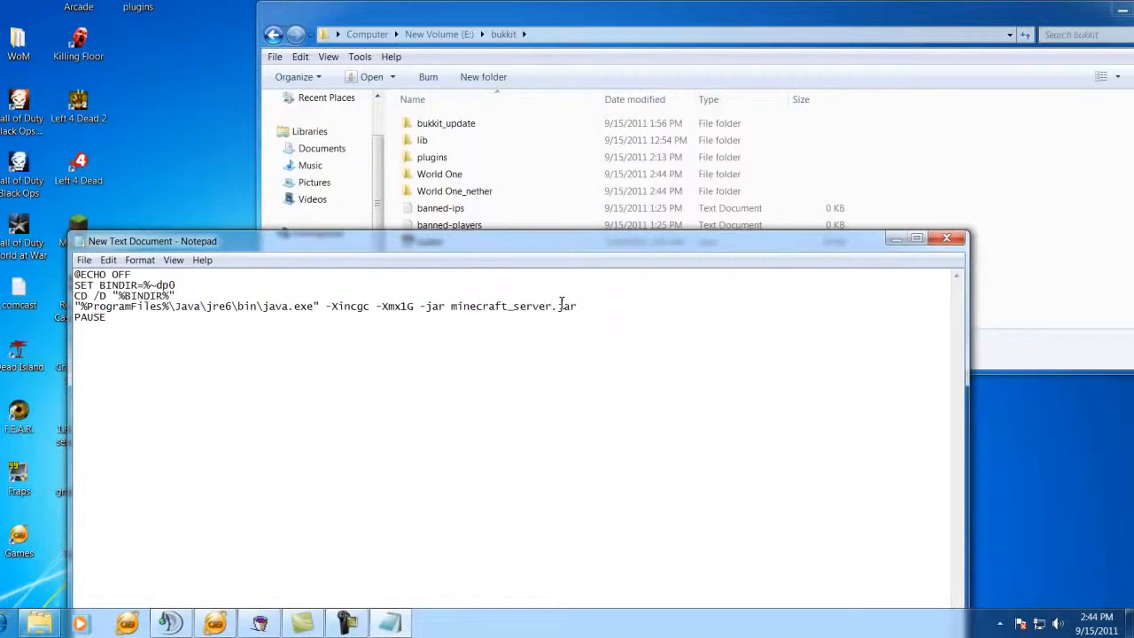
Replace minecraft_server with craftbukkit before .jar in the java.exe line, and close the document with its changes saved.
{"action": "key", "text": "BackSpace"}
{"action": "key", "text": "BackSpace"}
{"action": "key", "text": "BackSpace"}
{"action": "key", "text": "BackSpace"}
{"action": "key", "text": "BackSpace"}
{"action": "key", "text": "BackSpace"}
{"action": "key", "text": "BackSpace"}
{"action": "key", "text": "BackSpace"}
{"action": "key", "text": "BackSpace"}
{"action": "key", "text": "BackSpace"}
{"action": "key", "text": "BackSpace"}
{"action": "key", "text": "BackSpace"}
{"action": "key", "text": "BackSpace"}
{"action": "key", "text": "BackSpace"}
{"action": "key", "text": "BackSpace"}
{"action": "type", "text": "craftbukkit"}
{"action": "key", "text": "alt+Tab"}
{"action": "key", "text": "alt+Tab"}
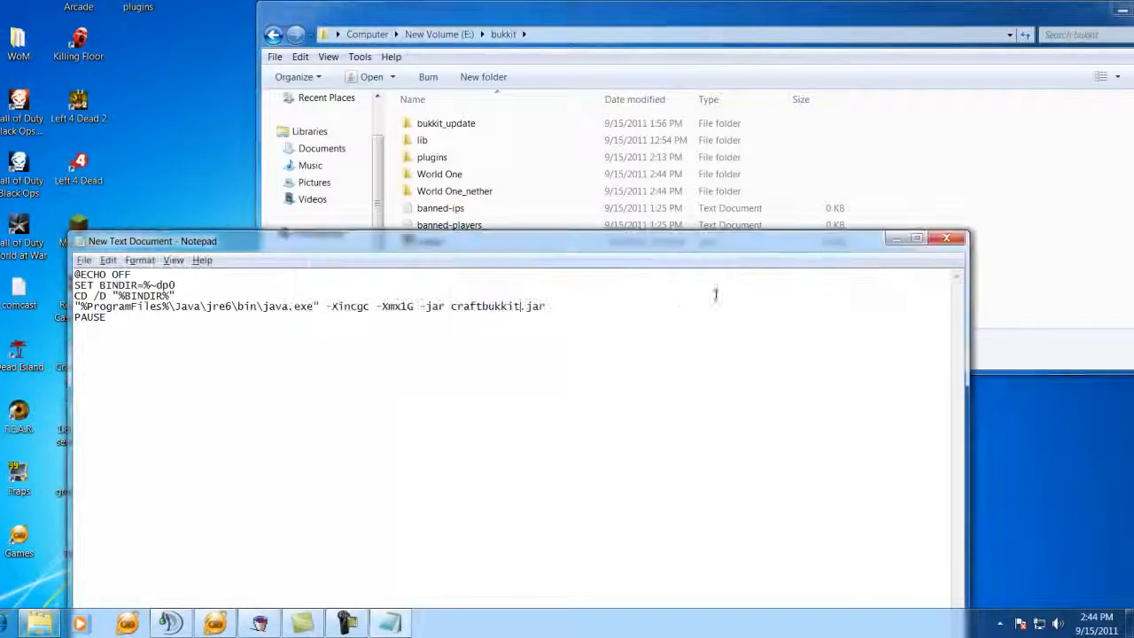
{"action": "left_click", "coordinate": [957, 247]}
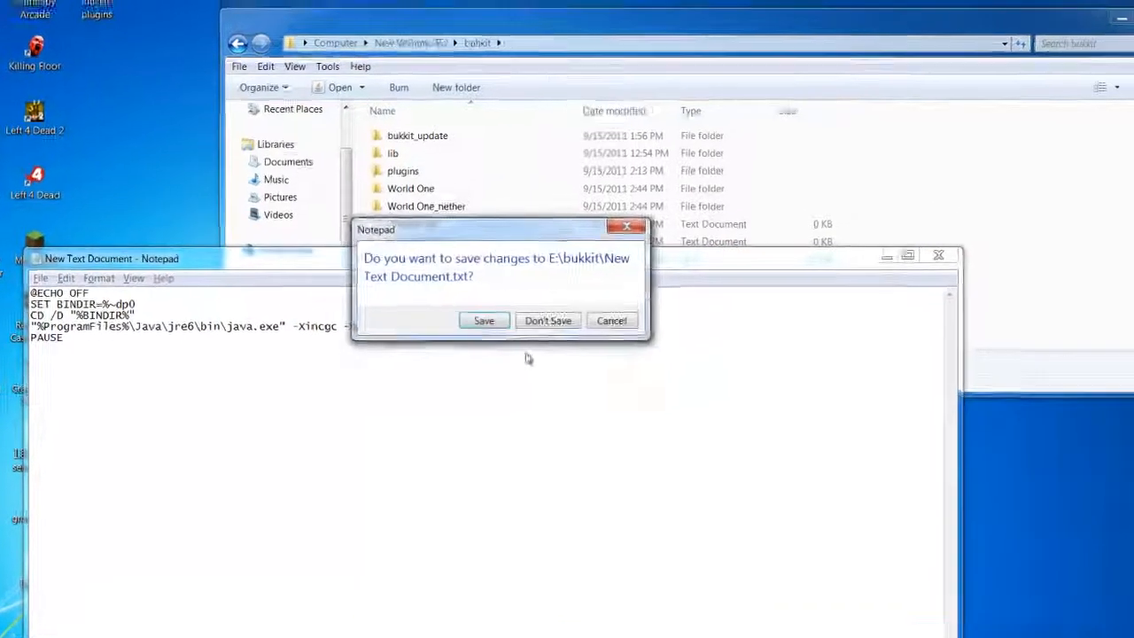
{"action": "left_click", "coordinate": [504, 306]}
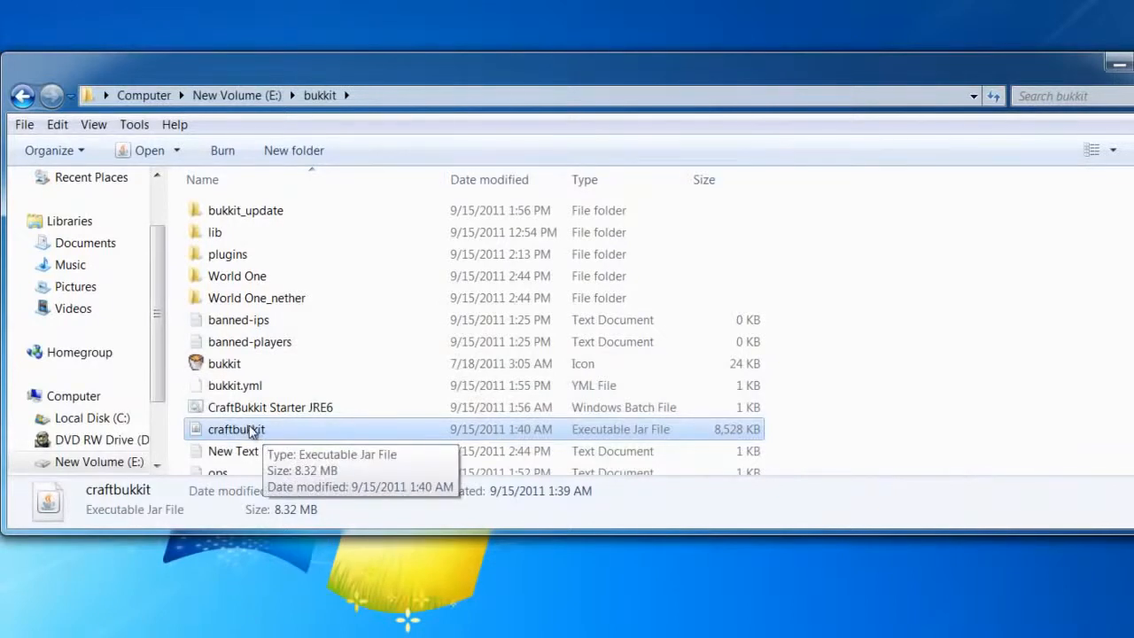
Look through the bukkit folder and reopen New Text Document in Notepad.
{"action": "left_click", "coordinate": [281, 281]}
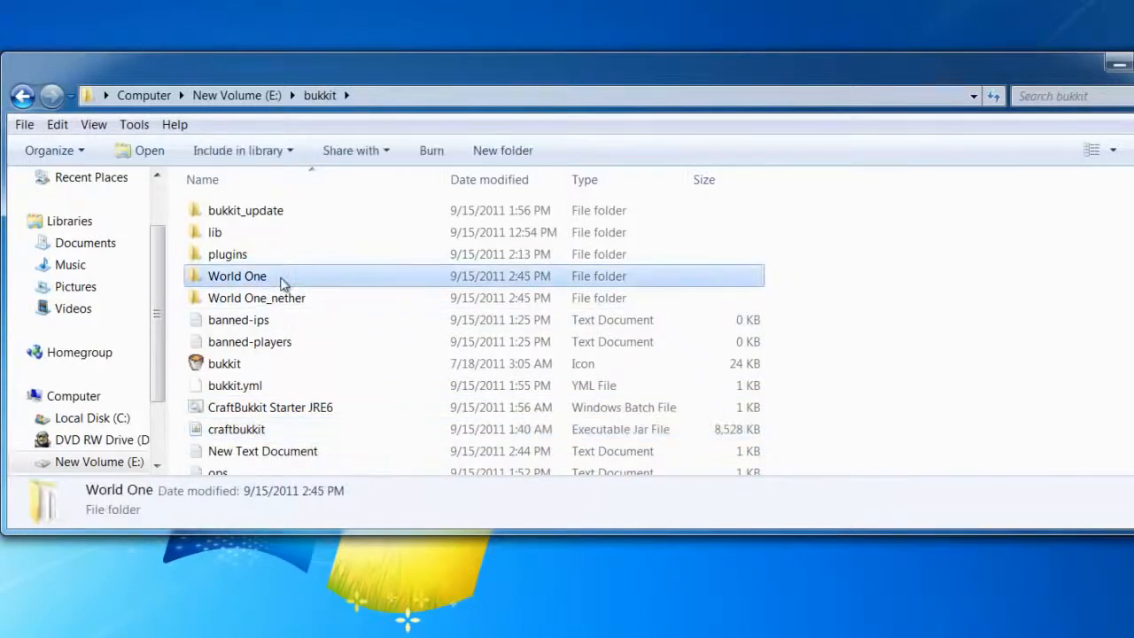
{"action": "scroll", "coordinate": [284, 281], "scroll_direction": "down", "scroll_amount": 4}
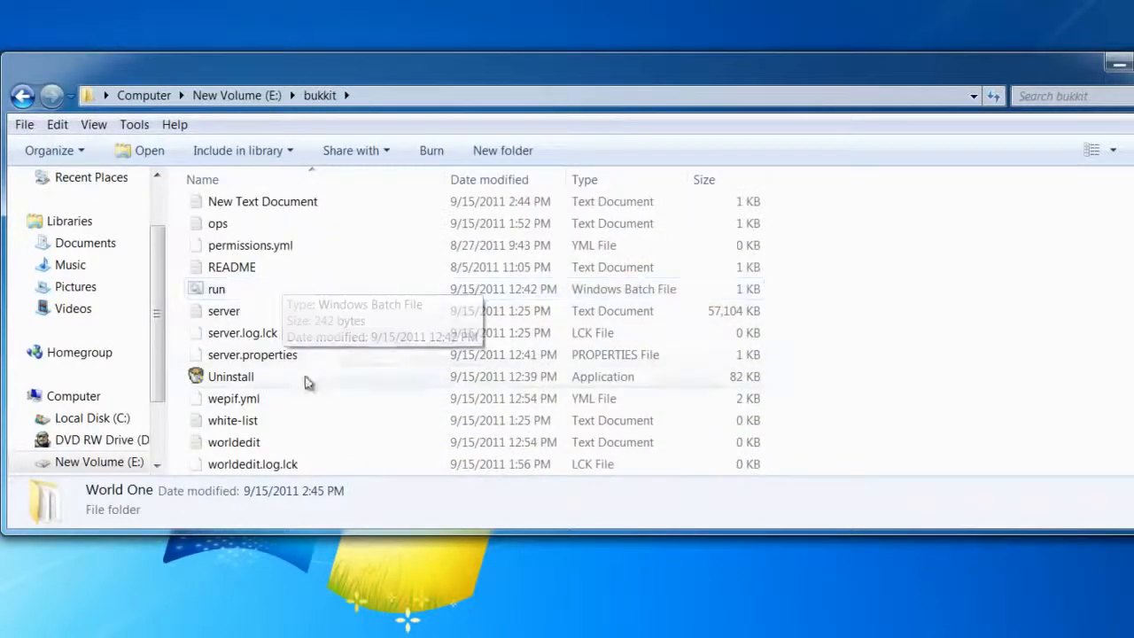
{"action": "scroll", "coordinate": [296, 404], "scroll_direction": "up", "scroll_amount": 2}
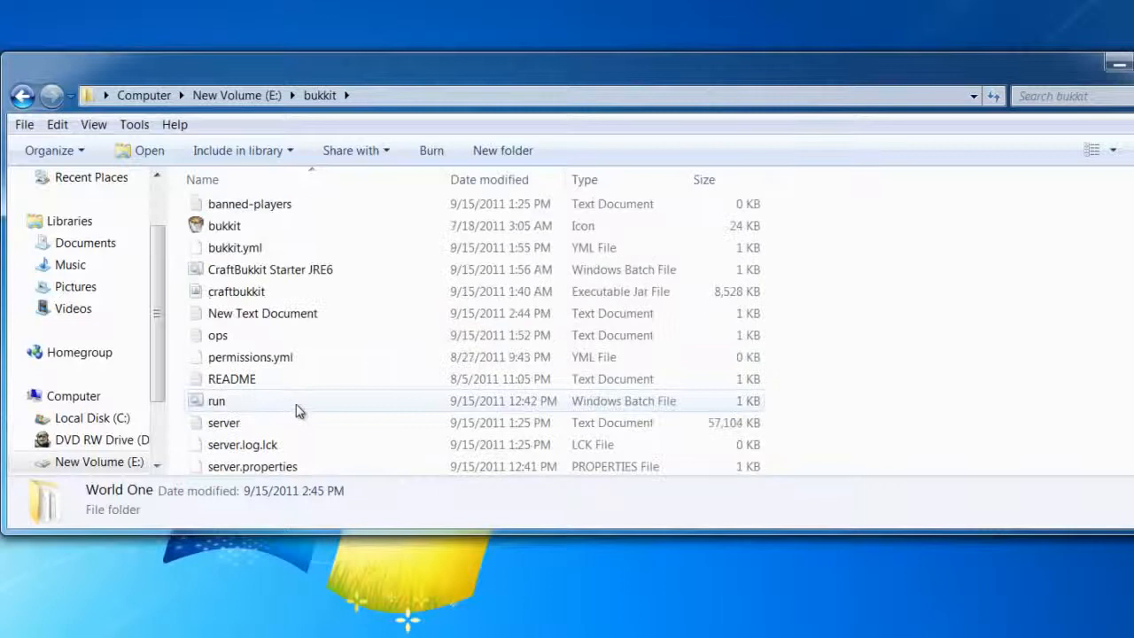
{"action": "double_click", "coordinate": [282, 318]}
{"action": "left_click_drag", "start_coordinate": [279, 361], "coordinate": [594, 267]}
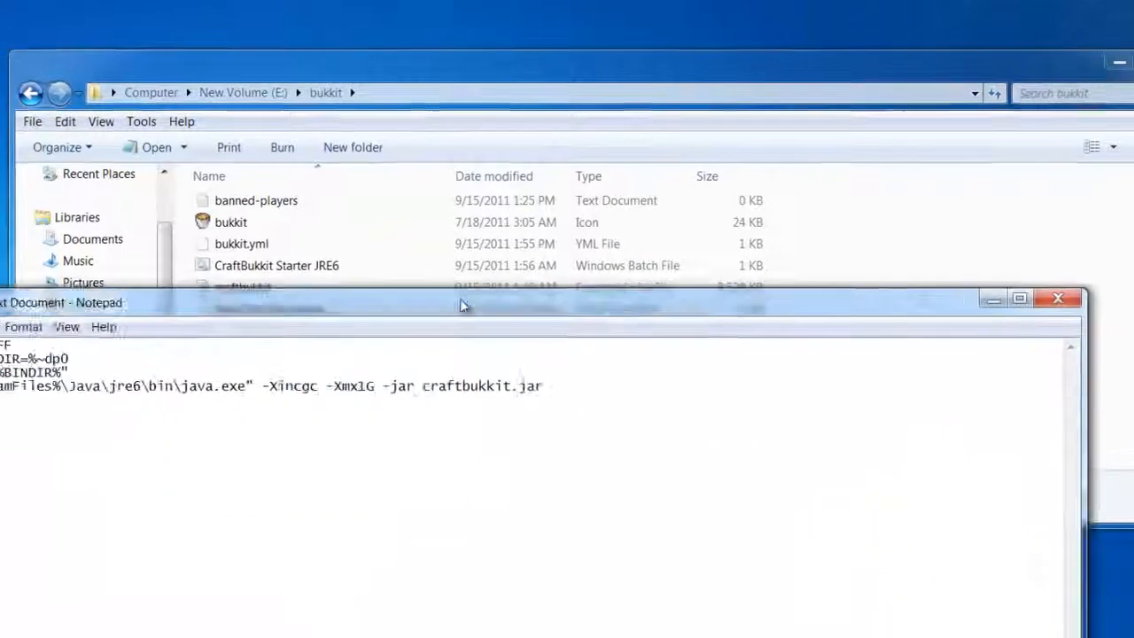
{"action": "left_click_drag", "start_coordinate": [671, 193], "coordinate": [629, 215]}
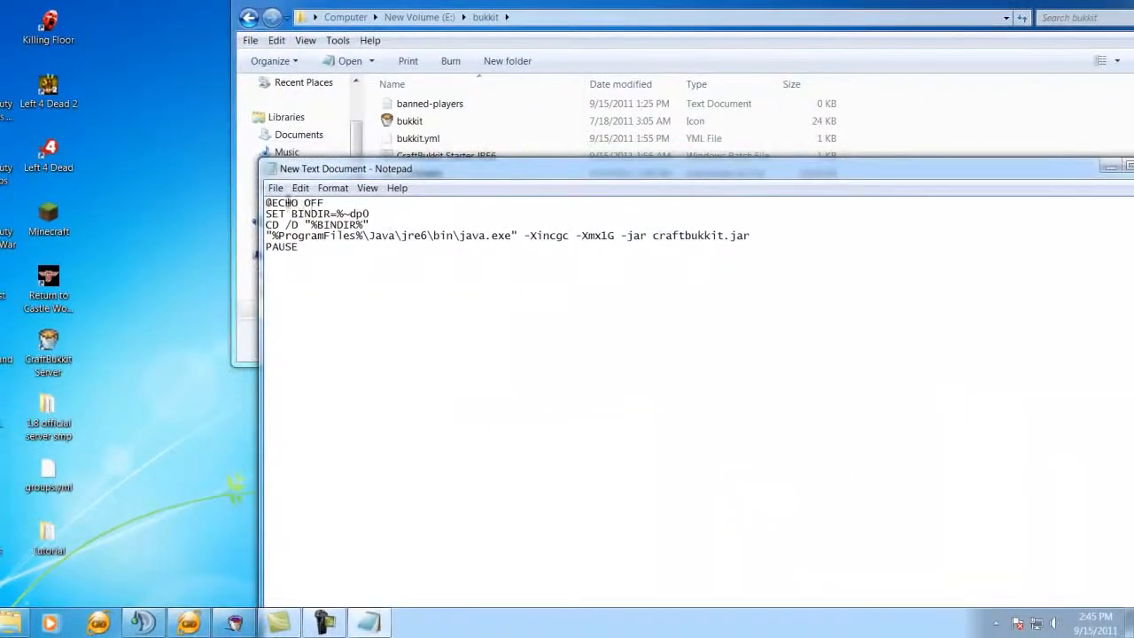
Prepare saving a copy as run.bat with the All Files type, cancel the save, and close the document.
{"action": "left_click", "coordinate": [274, 188]}
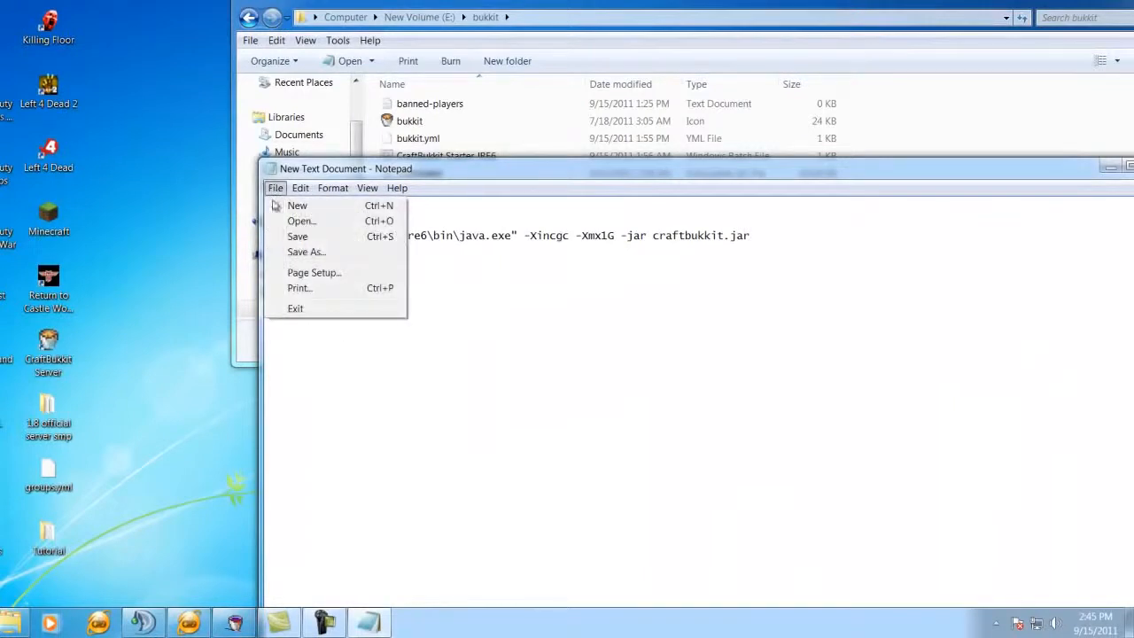
{"action": "left_click", "coordinate": [343, 254]}
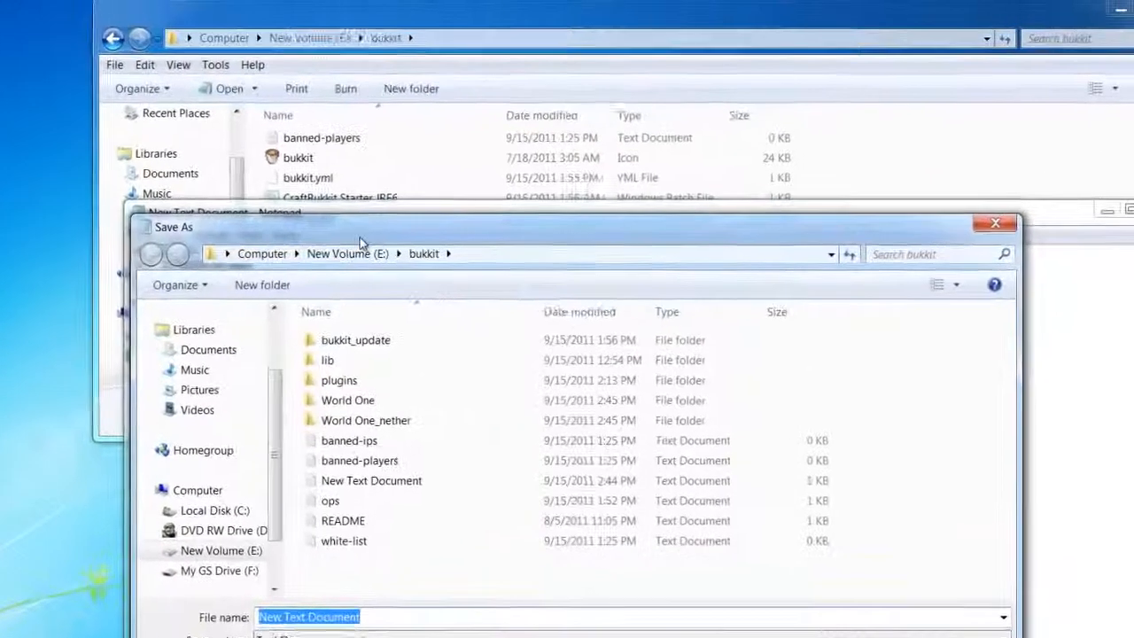
{"action": "left_click_drag", "start_coordinate": [359, 238], "coordinate": [318, 42]}
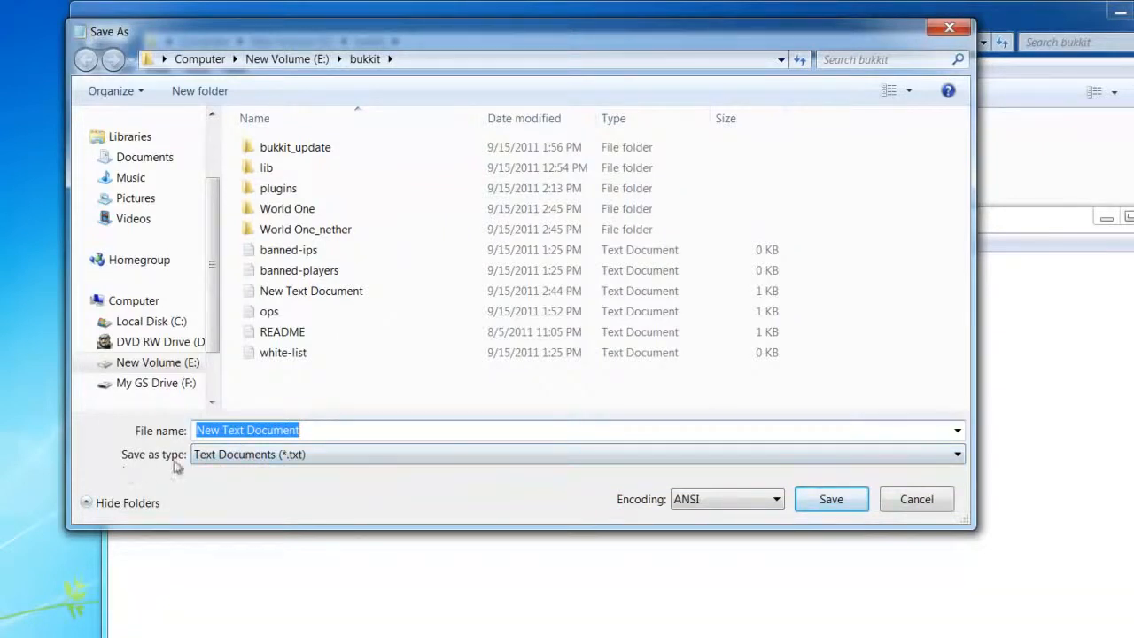
{"action": "left_click", "coordinate": [227, 455]}
{"action": "left_click", "coordinate": [227, 488]}
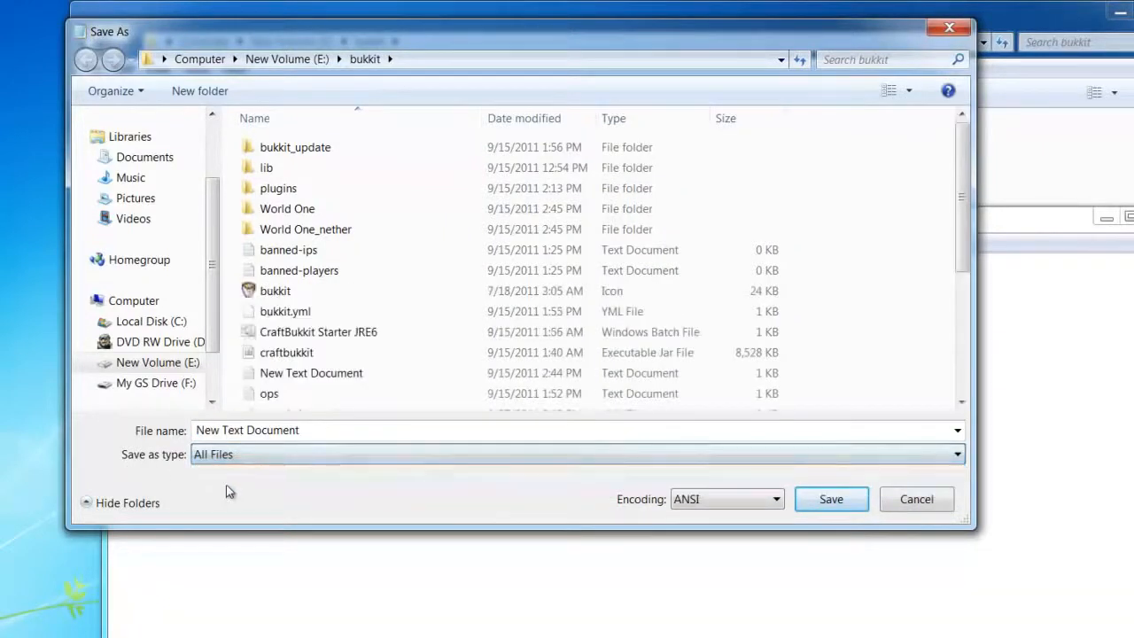
{"action": "left_click", "coordinate": [332, 429]}
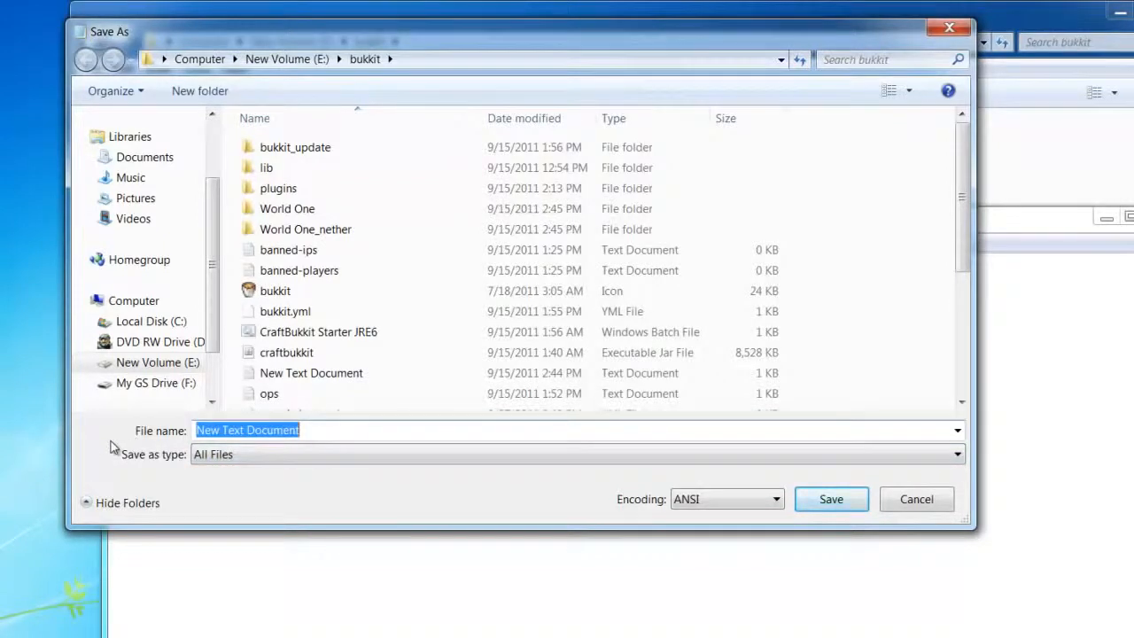
{"action": "type", "text": "run."}
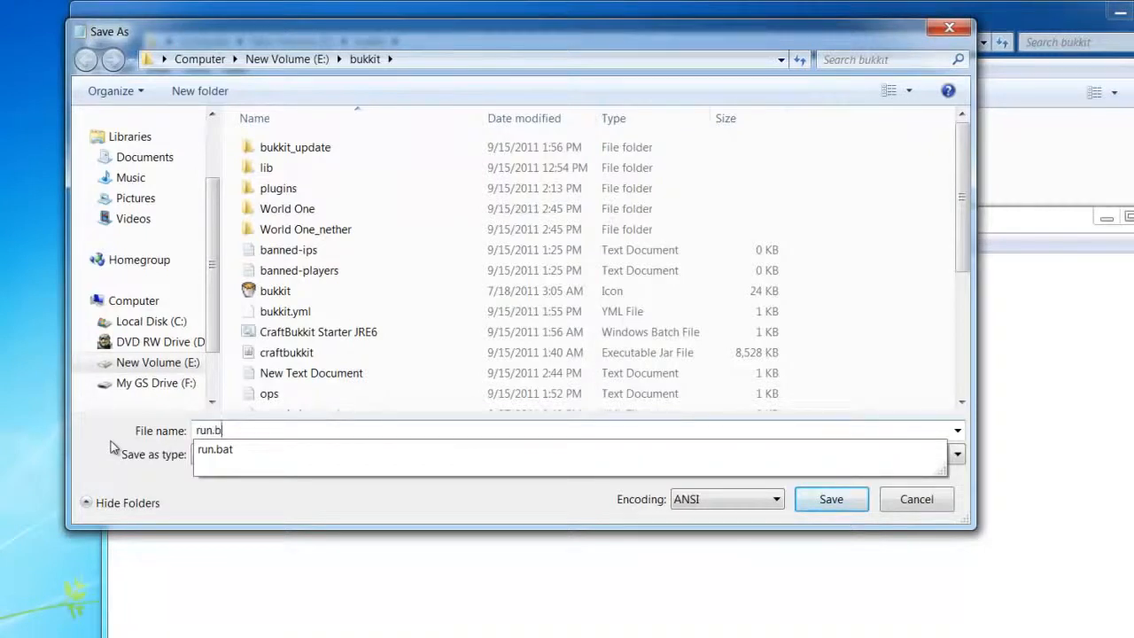
{"action": "type", "text": "bat"}
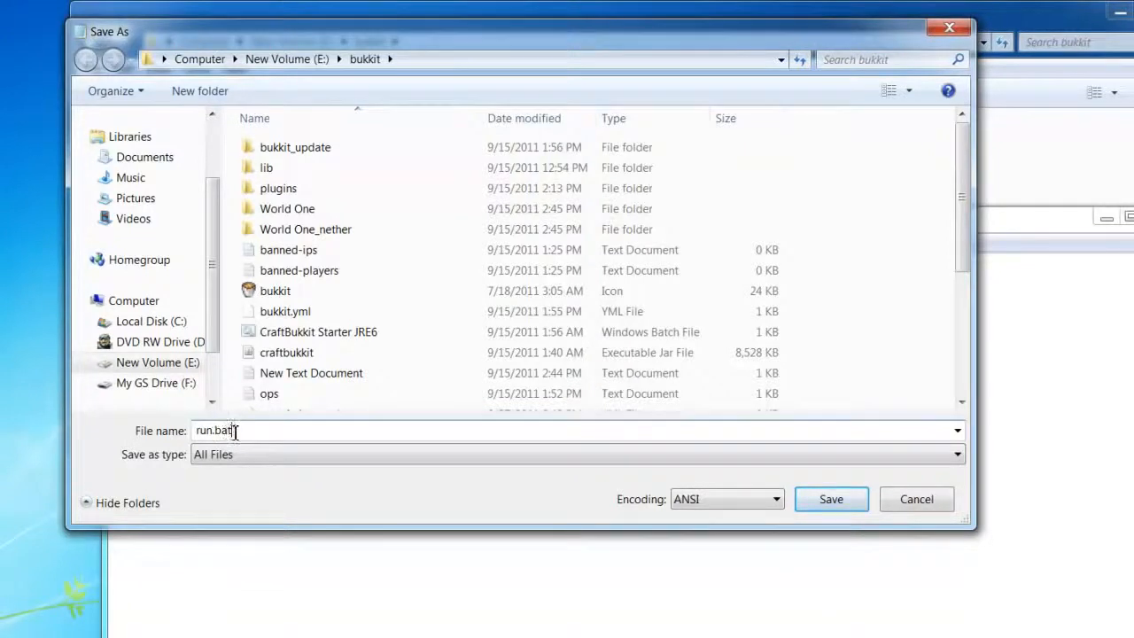
{"action": "left_click", "coordinate": [918, 499]}
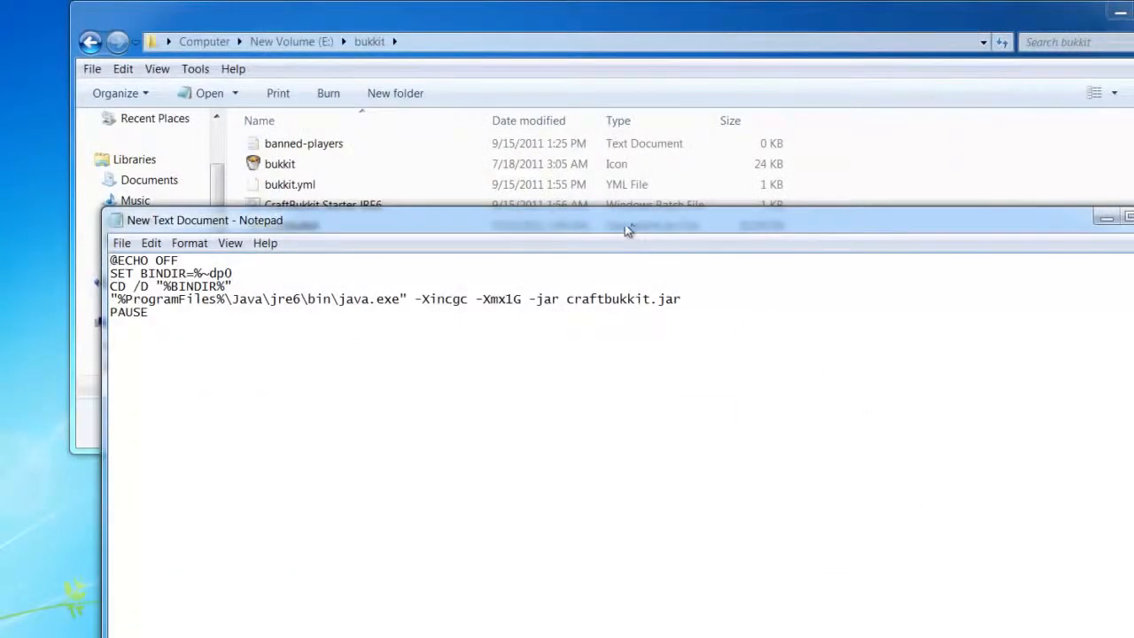
{"action": "left_click_drag", "start_coordinate": [631, 224], "coordinate": [109, 312]}
{"action": "left_click", "coordinate": [628, 308]}
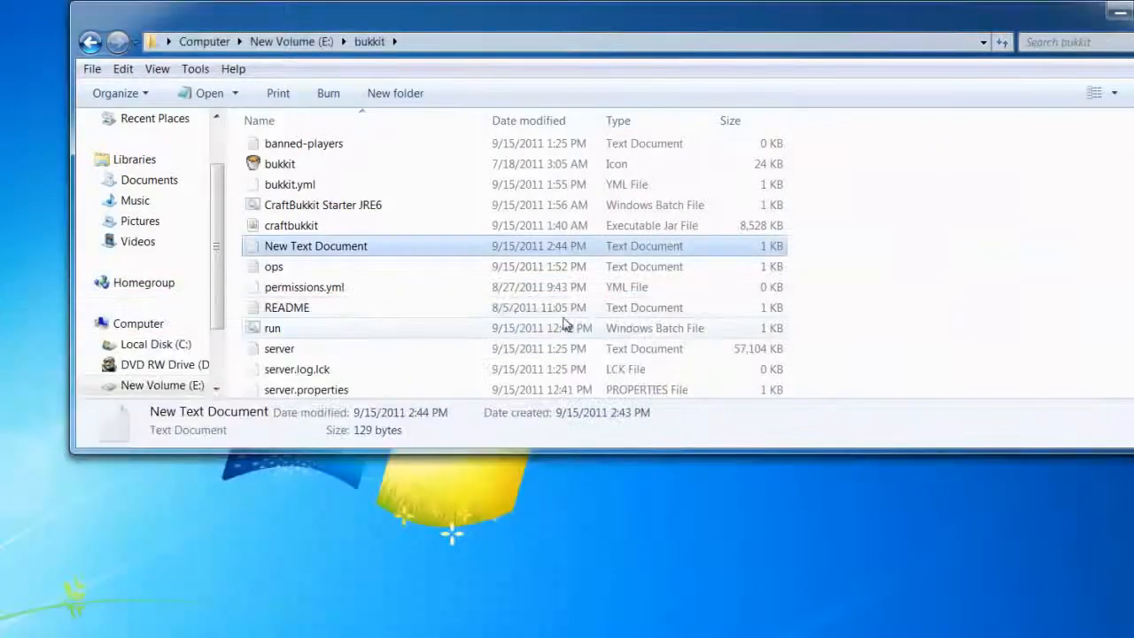
Delete New Text Document from the bukkit folder, moving it to the Recycle Bin.
{"action": "left_click", "coordinate": [360, 267]}
{"action": "left_click", "coordinate": [359, 248]}
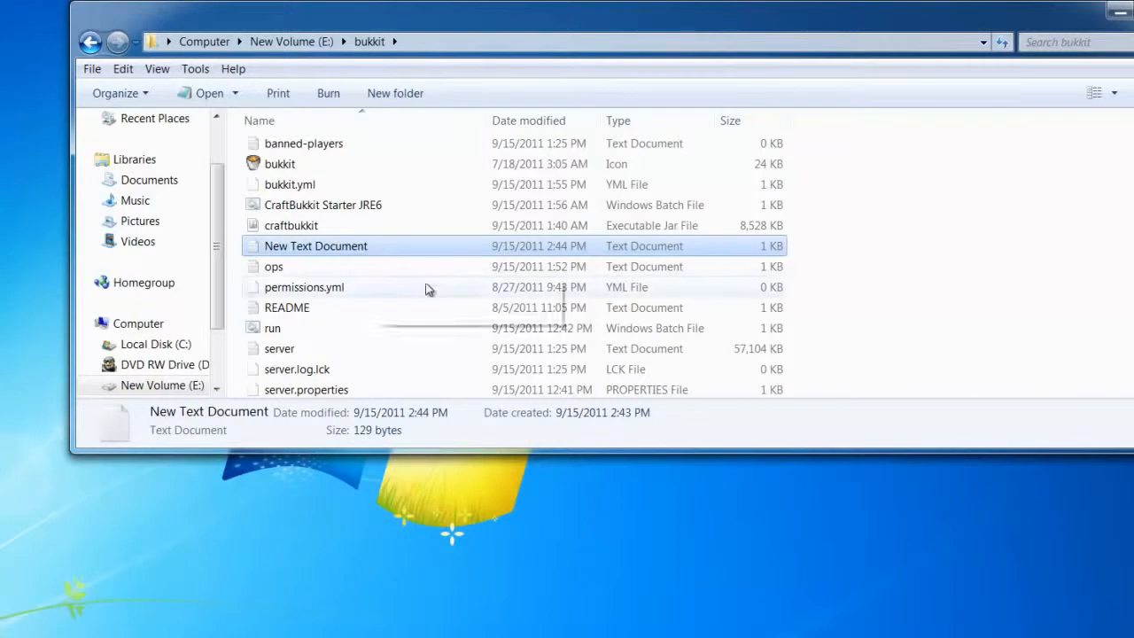
{"action": "key", "text": "Delete"}
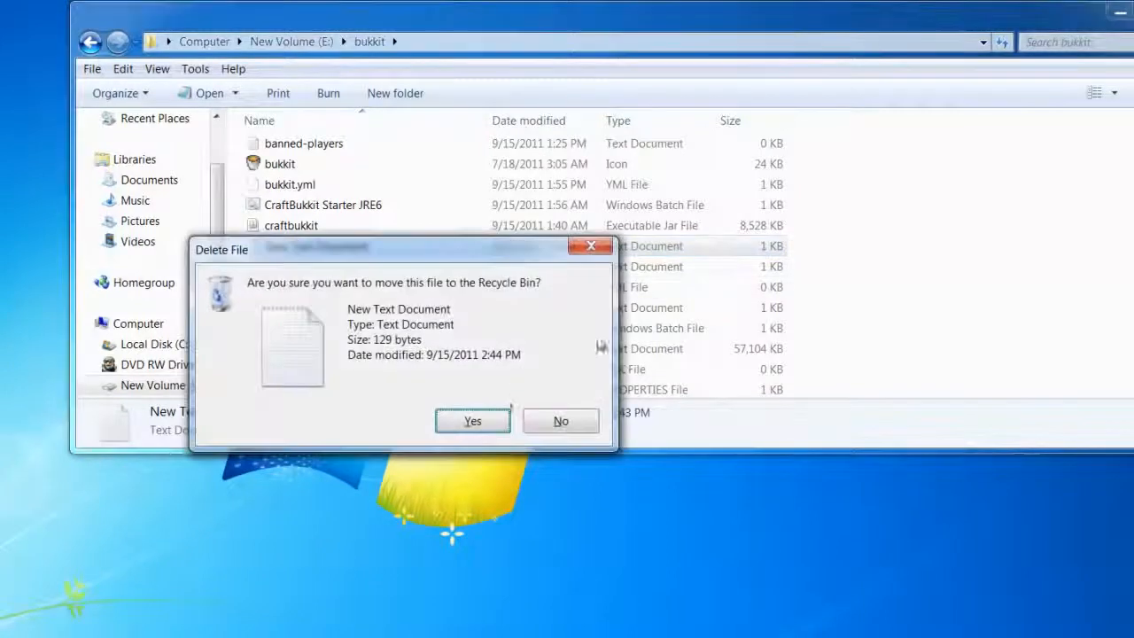
{"action": "left_click", "coordinate": [479, 422]}
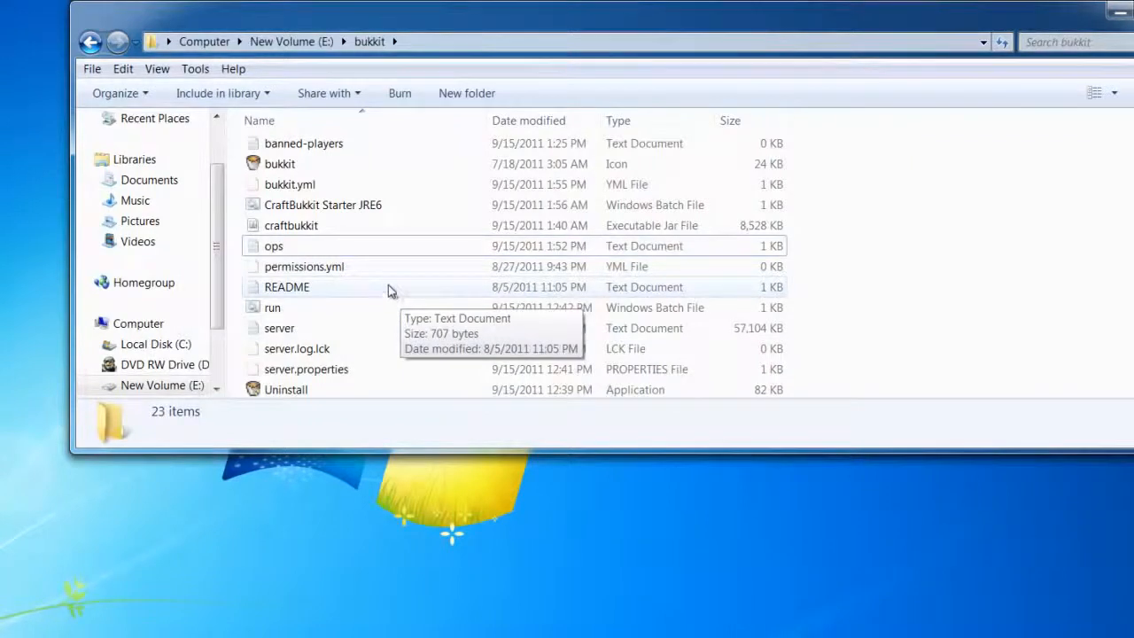
{"action": "scroll", "coordinate": [389, 289], "scroll_direction": "up", "scroll_amount": 2}
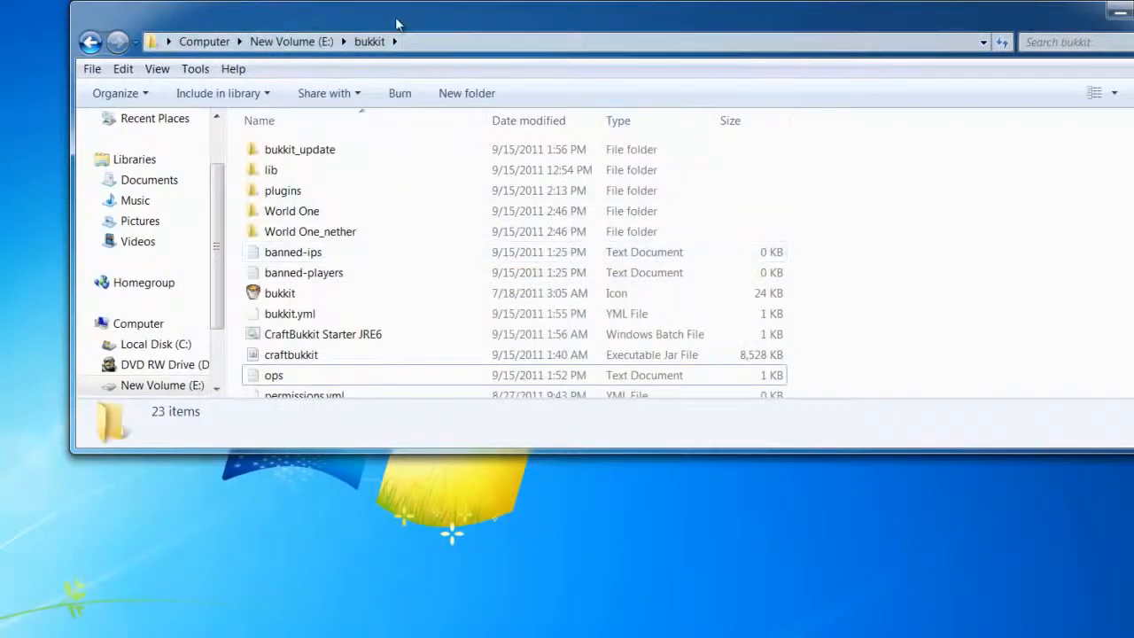
{"action": "left_click_drag", "start_coordinate": [396, 22], "coordinate": [400, 75]}
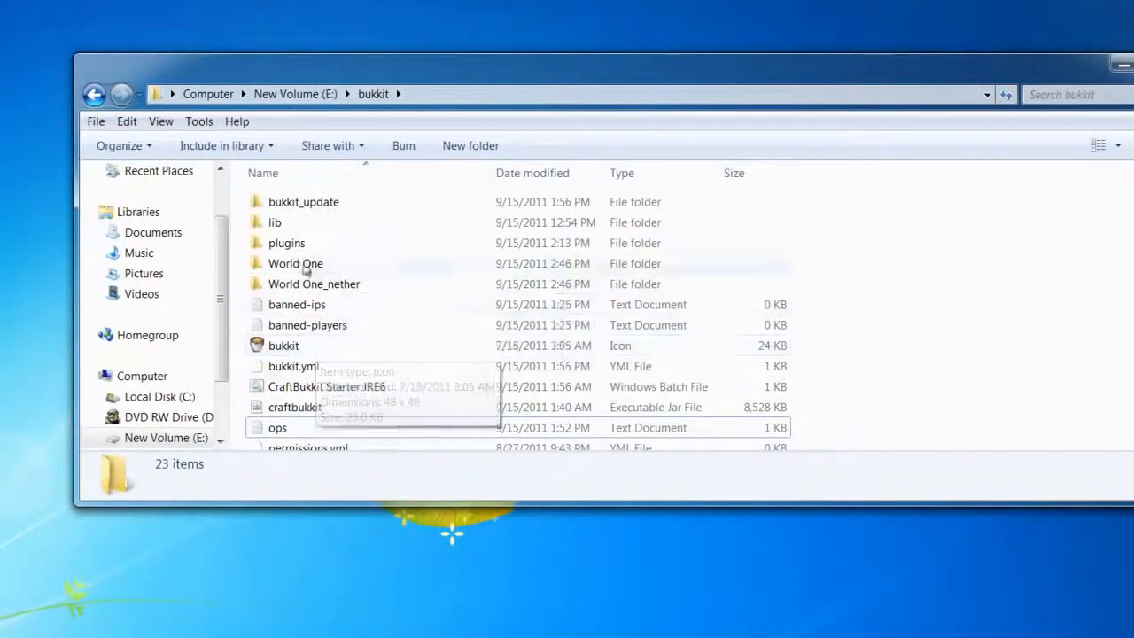
Open the run batch file from the bukkit folder in Notepad++, examine its java launch line, and close the editor.
{"action": "scroll", "coordinate": [305, 285], "scroll_direction": "down", "scroll_amount": 2}
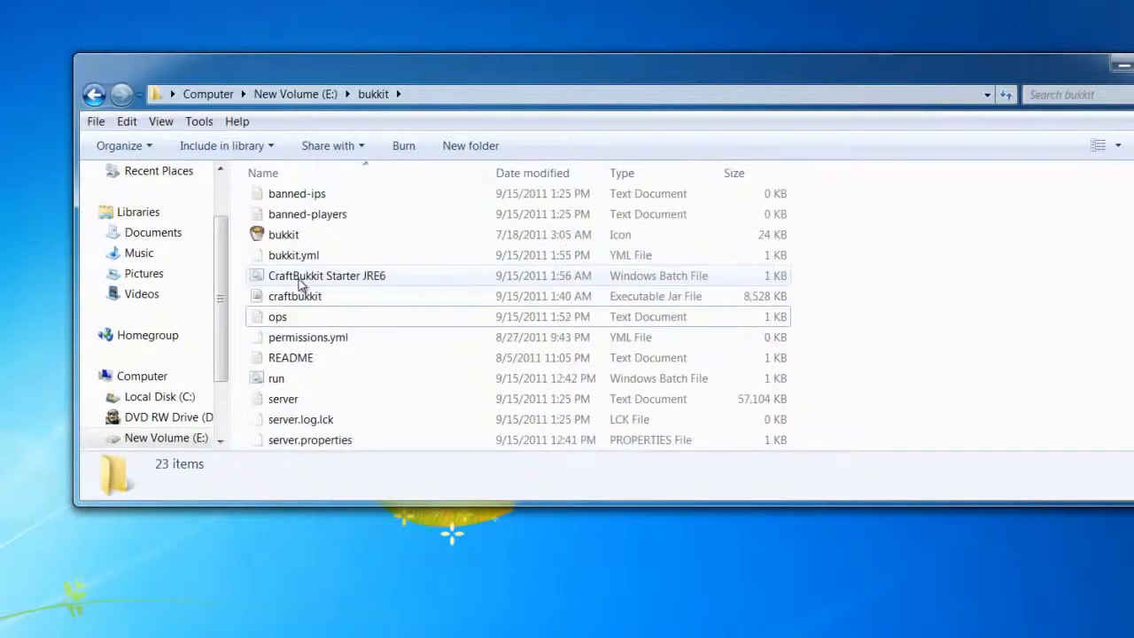
{"action": "right_click", "coordinate": [296, 381]}
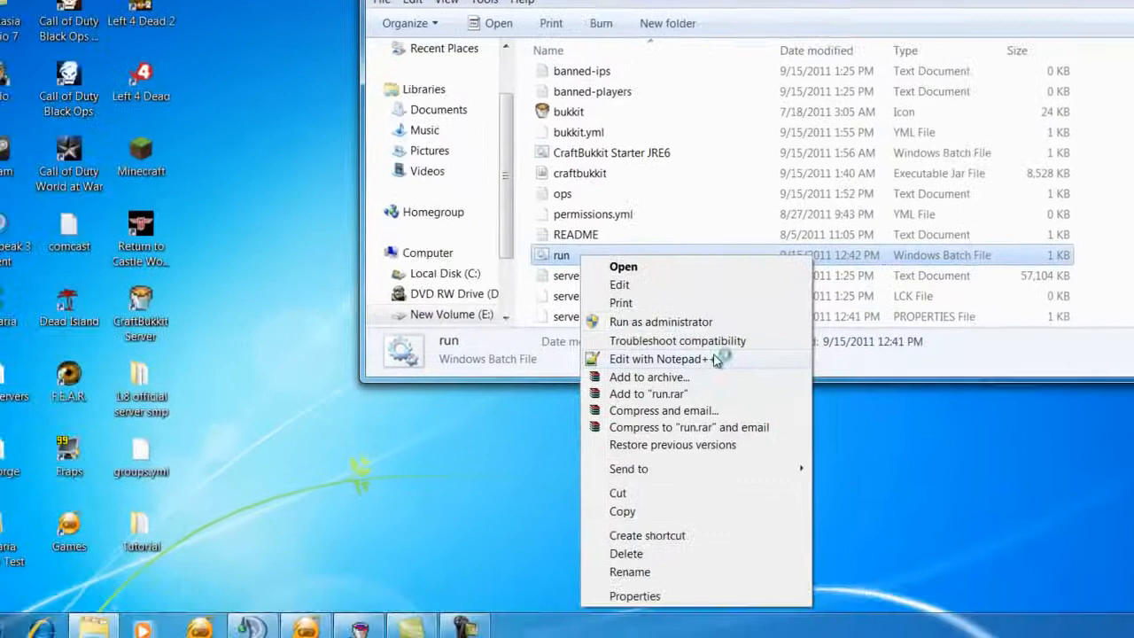
{"action": "left_click", "coordinate": [408, 482]}
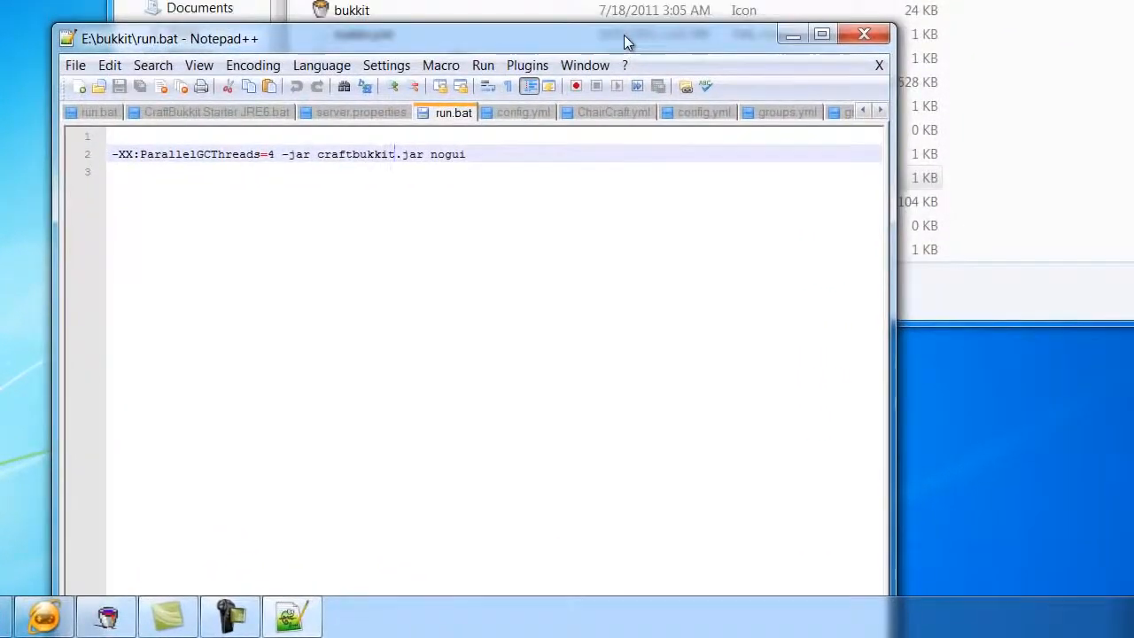
{"action": "left_click_drag", "start_coordinate": [623, 40], "coordinate": [716, 72]}
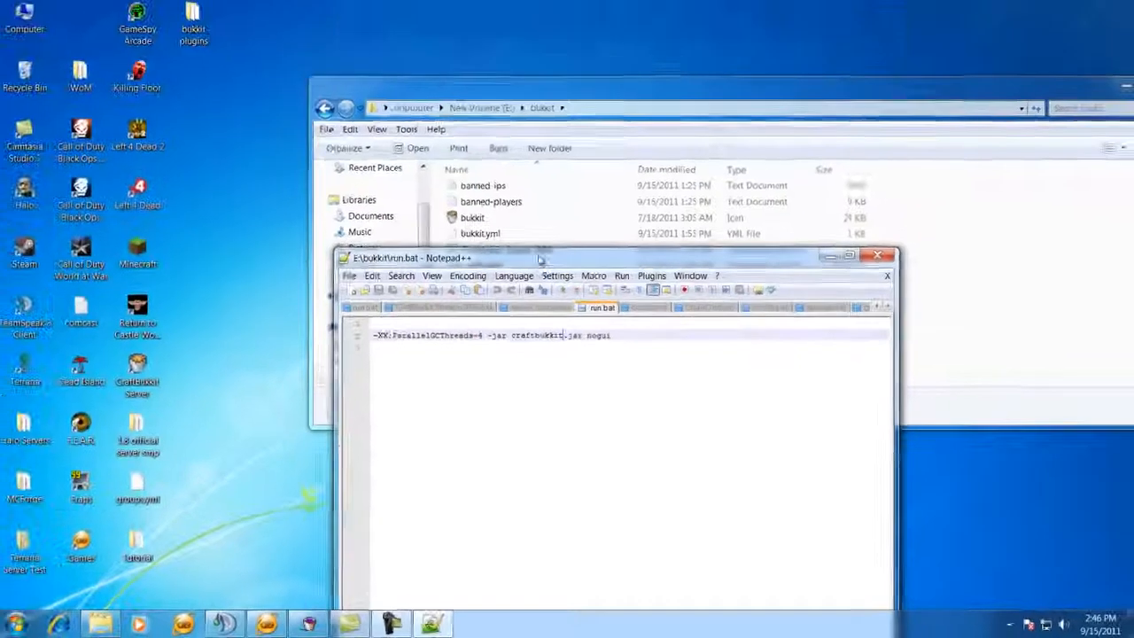
{"action": "left_click_drag", "start_coordinate": [539, 254], "coordinate": [535, 80]}
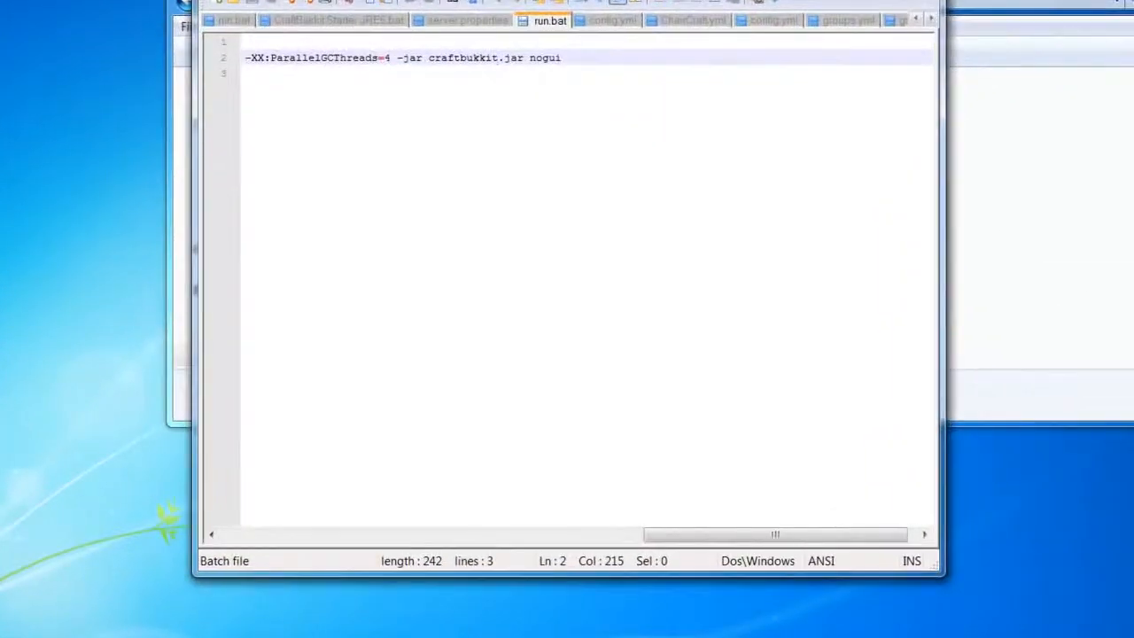
{"action": "left_click_drag", "start_coordinate": [466, 0], "coordinate": [464, 22]}
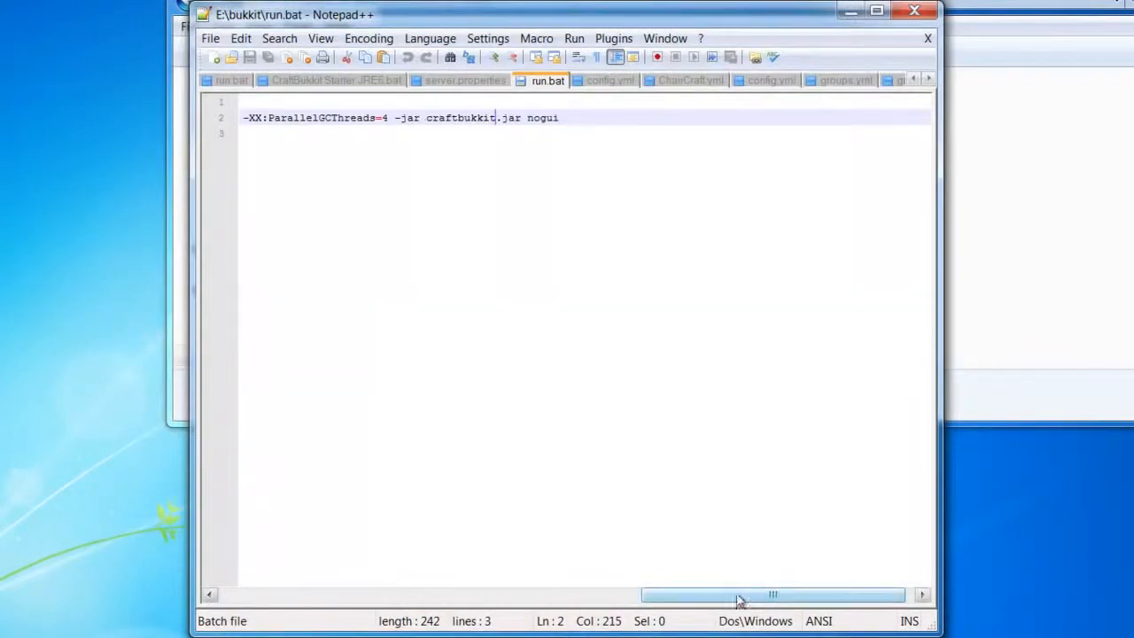
{"action": "left_click_drag", "start_coordinate": [744, 22], "coordinate": [468, 149]}
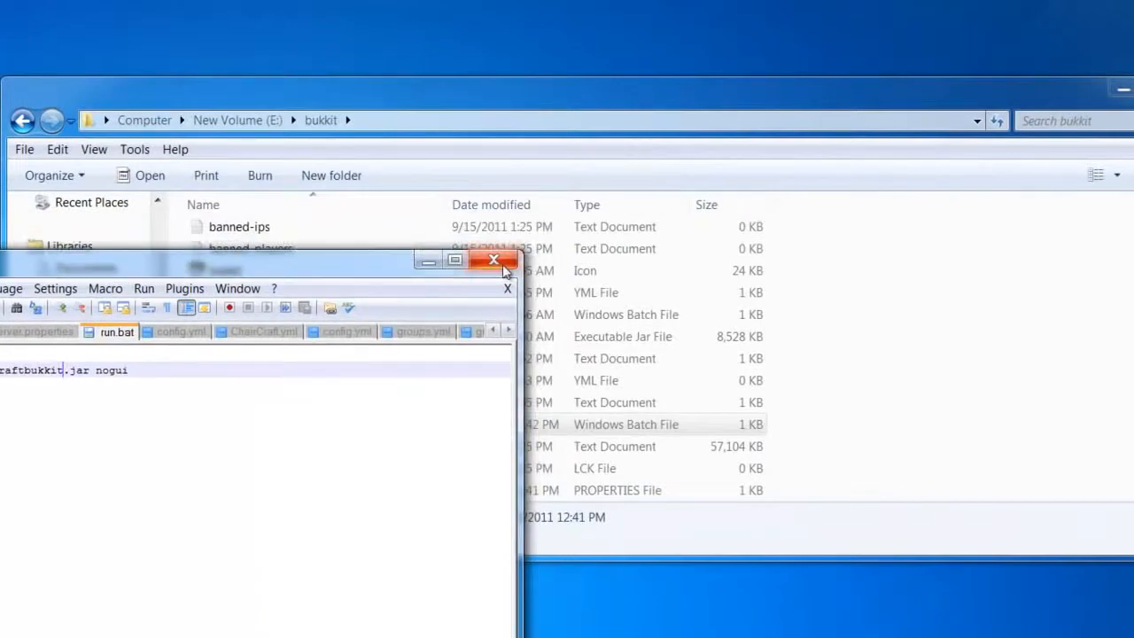
{"action": "left_click", "coordinate": [503, 262]}
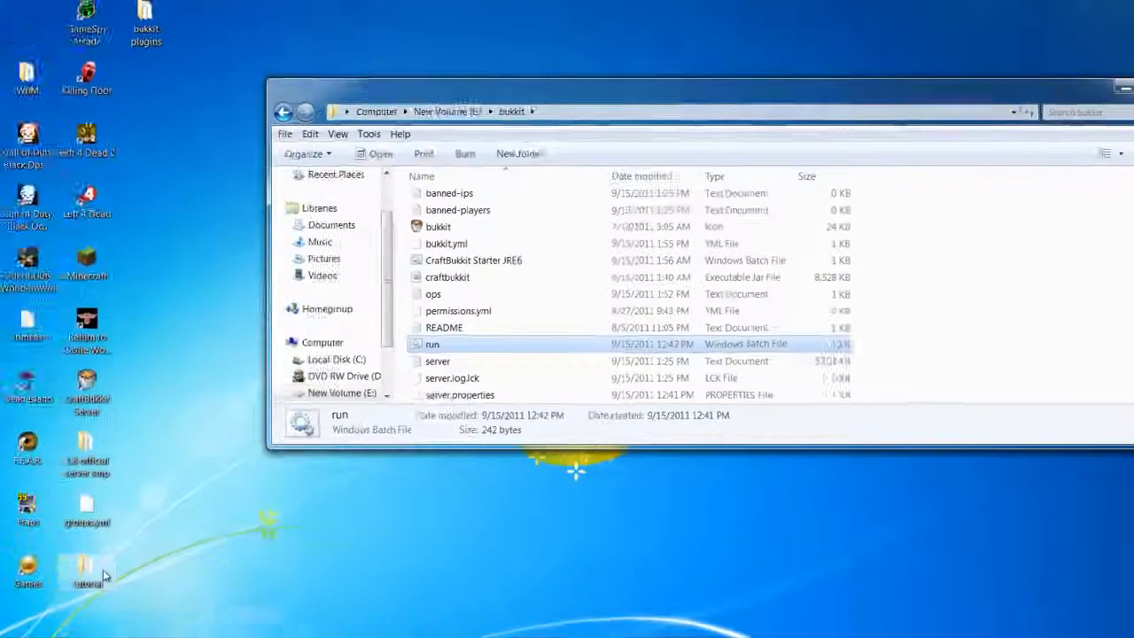
Look into the Tutorial folder on the desktop for the run.bat text document and close the folder.
{"action": "double_click", "coordinate": [145, 546]}
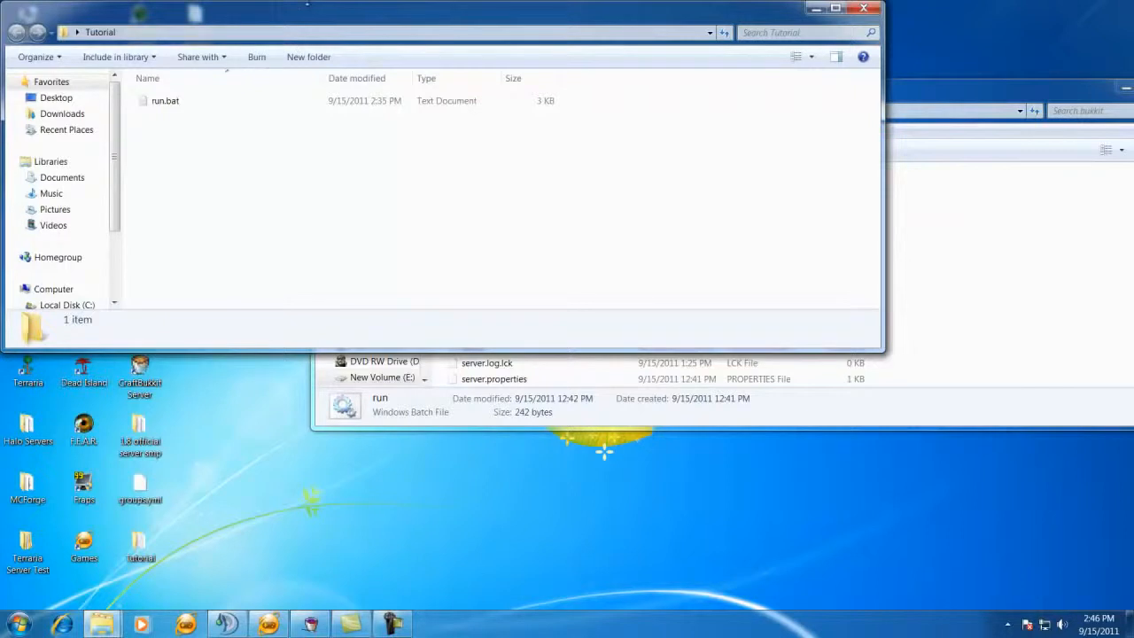
{"action": "left_click_drag", "start_coordinate": [614, 12], "coordinate": [584, 45]}
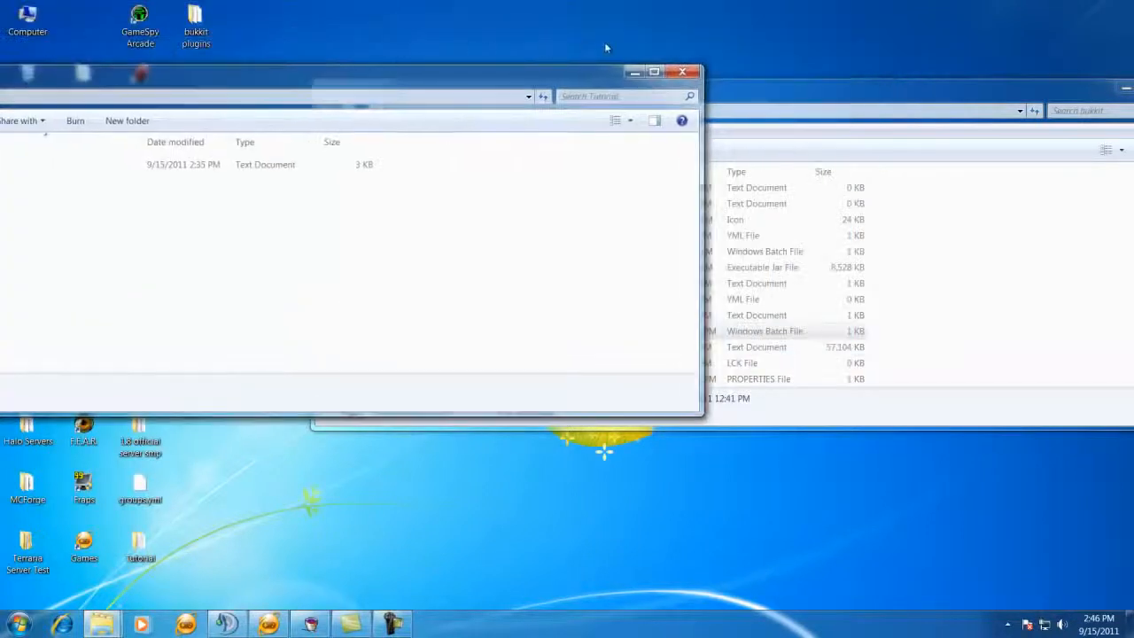
{"action": "left_click", "coordinate": [682, 71]}
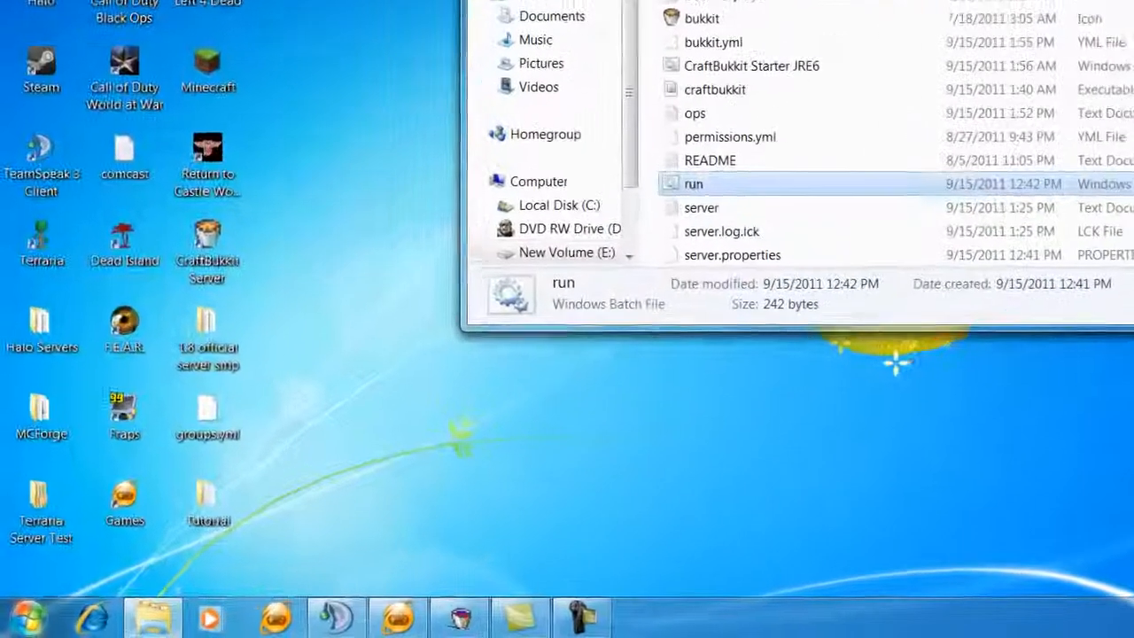
Open the Environment Variables from the computer's advanced system settings.
{"action": "key", "text": "super"}
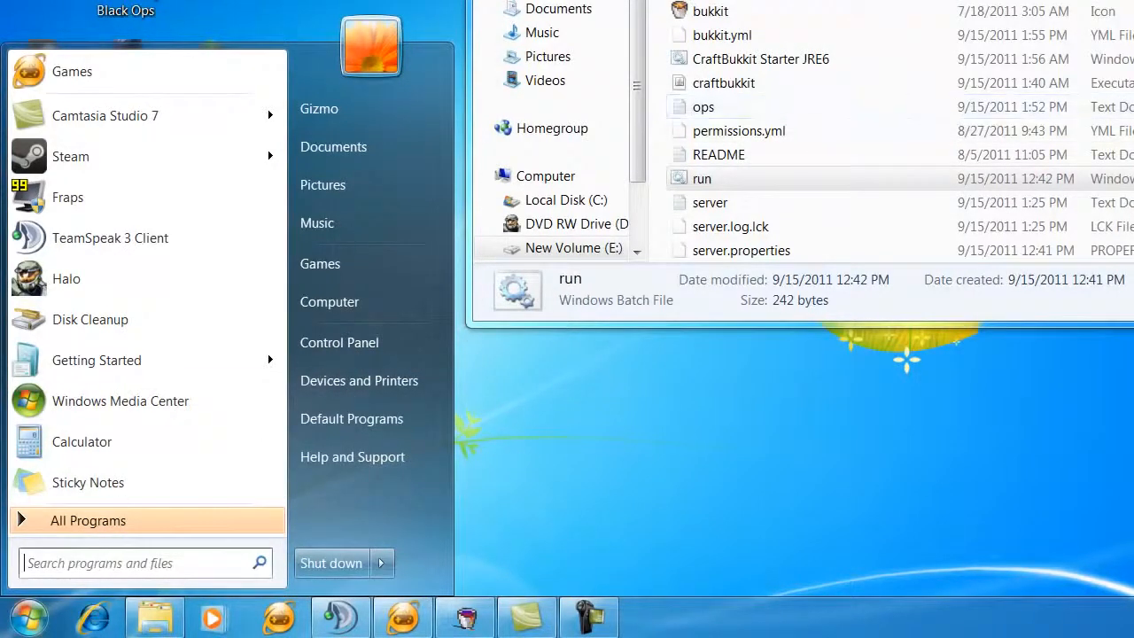
{"action": "right_click", "coordinate": [401, 305]}
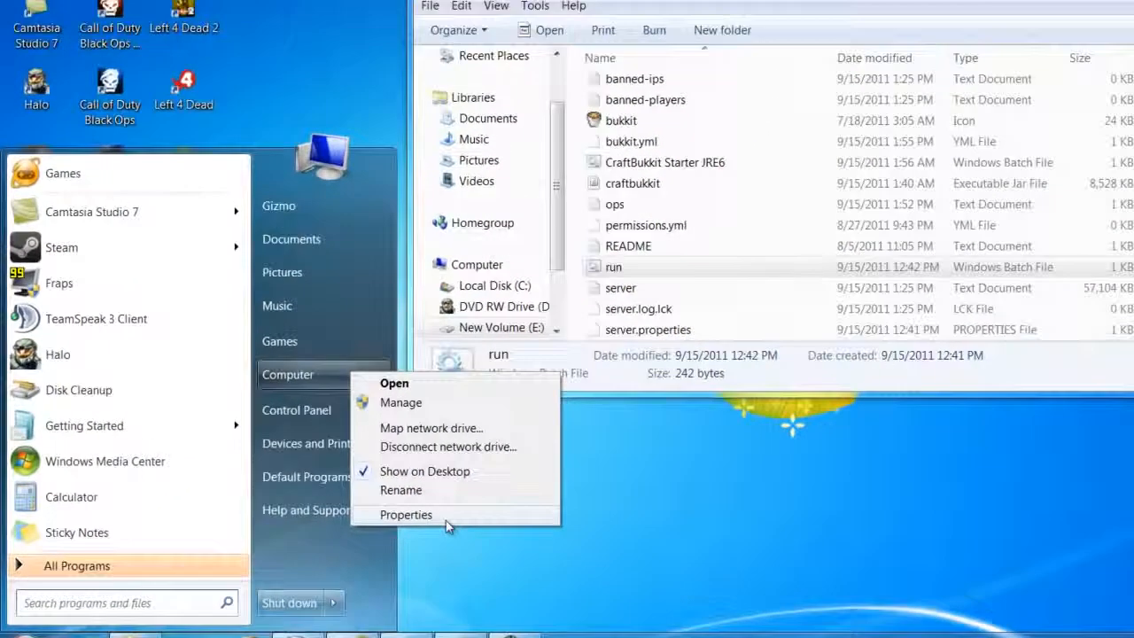
{"action": "left_click", "coordinate": [447, 523]}
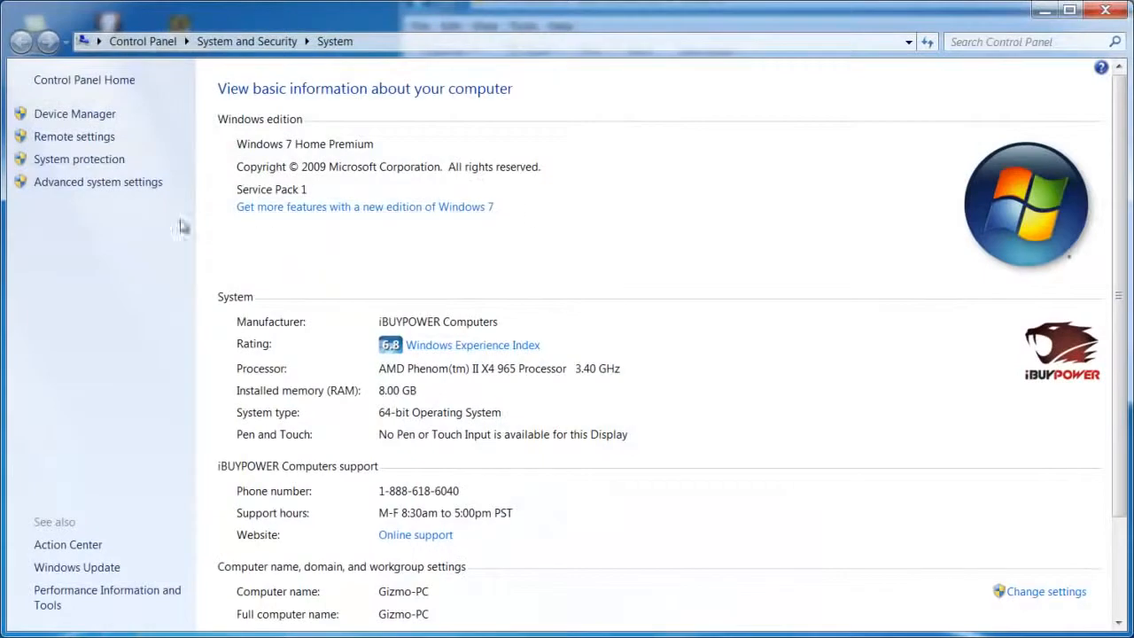
{"action": "left_click", "coordinate": [80, 190]}
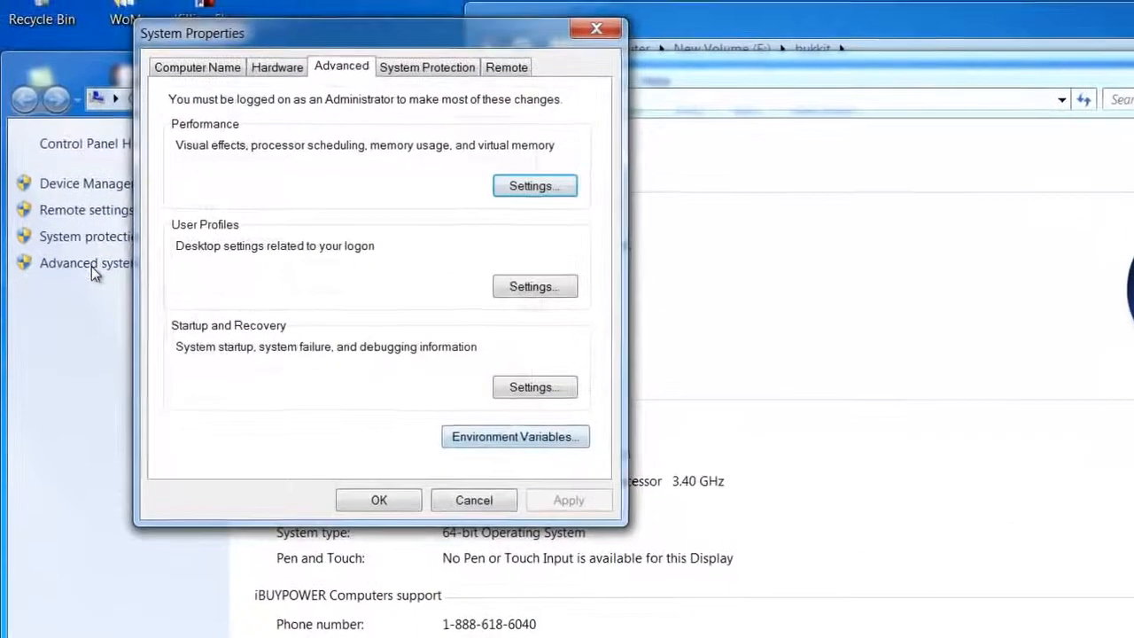
{"action": "left_click", "coordinate": [515, 436]}
Find Path among the system variables and open it for editing.
{"action": "left_click", "coordinate": [345, 392]}
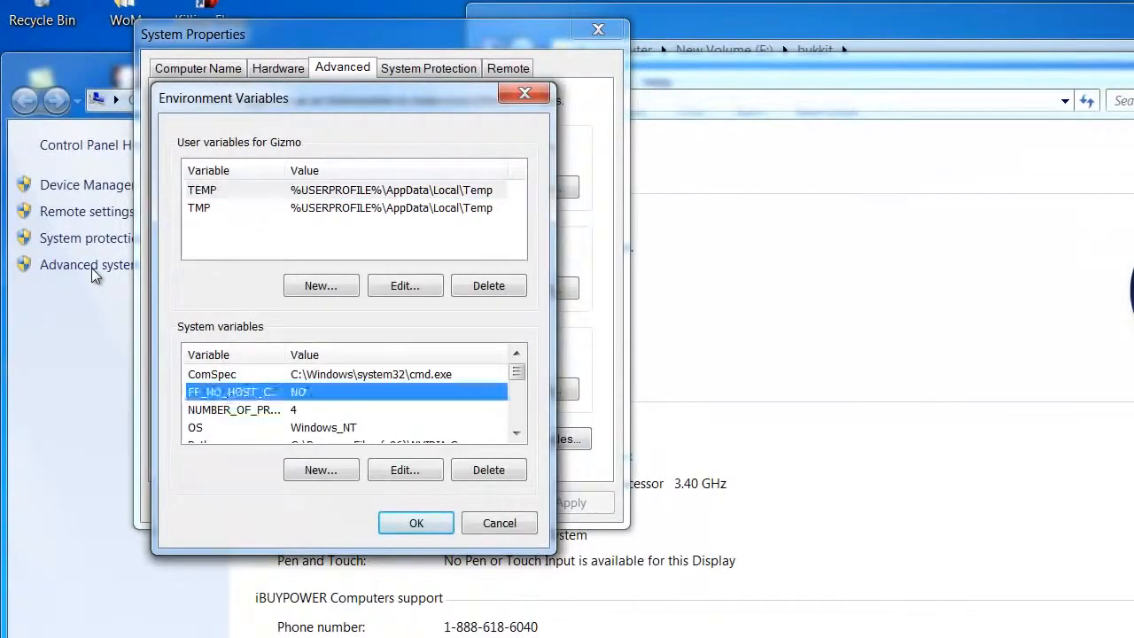
{"action": "scroll", "coordinate": [346, 393], "scroll_direction": "down", "scroll_amount": 1}
{"action": "left_click", "coordinate": [345, 393]}
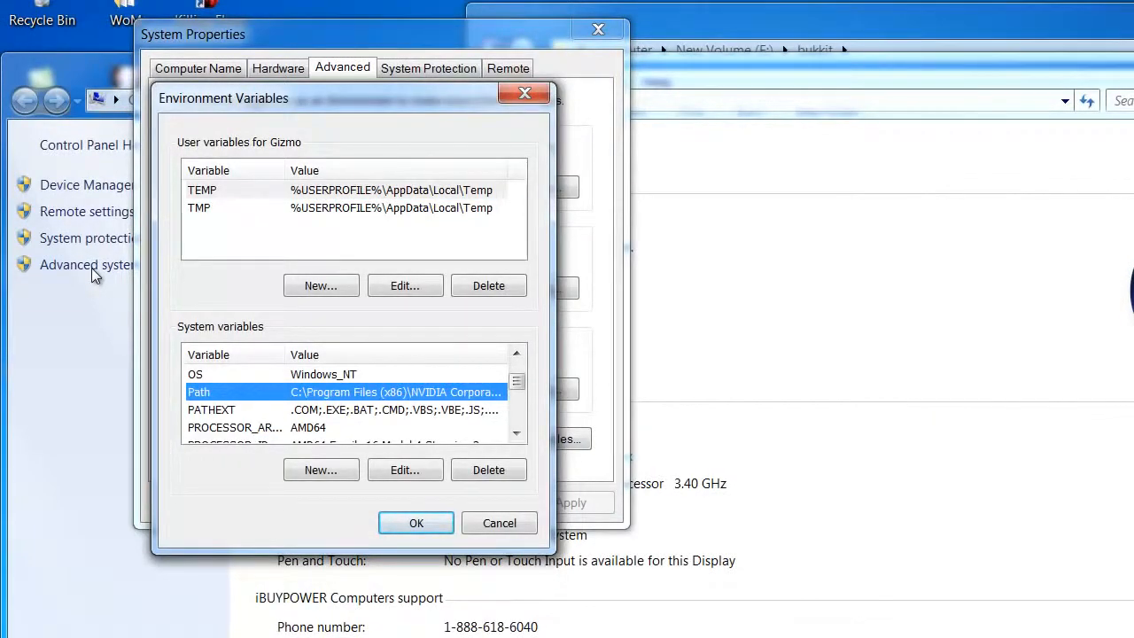
{"action": "left_click", "coordinate": [404, 470]}
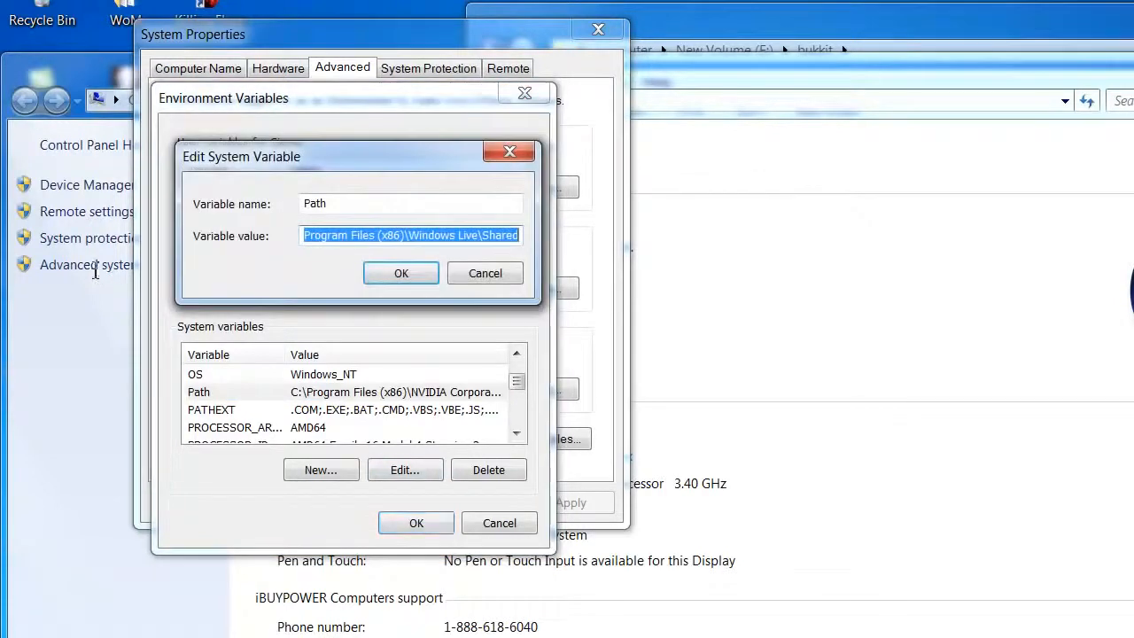
Highlight the final ;C:\Program Files (x86)\Windows Live\Shared entry in the Path value, including its leading semicolon, and accept the variable as is.
{"action": "key", "text": "End"}
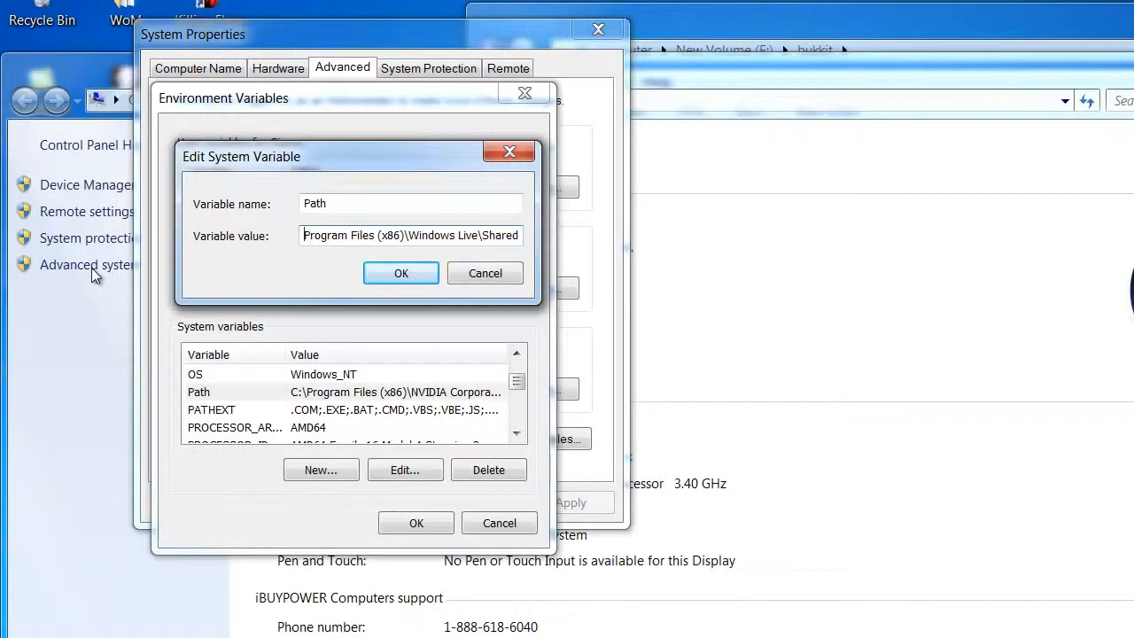
{"action": "key", "text": "Left"}
{"action": "key", "text": "Left"}
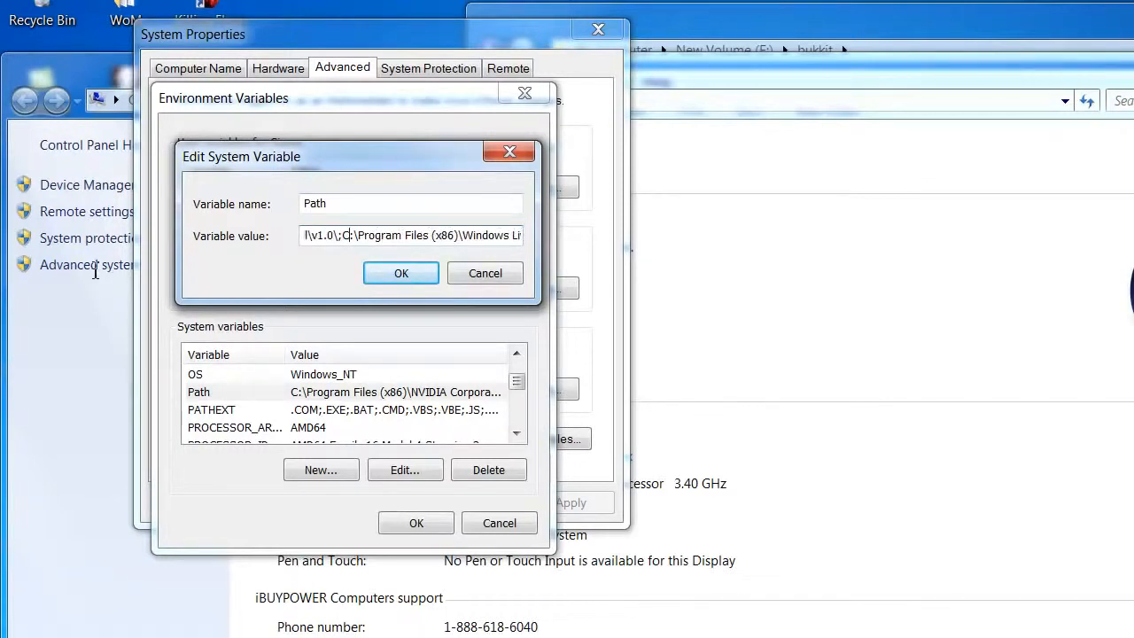
{"action": "key", "text": "shift+Left"}
{"action": "key", "text": "shift+Left"}
{"action": "key", "text": "shift+Right"}
{"action": "key", "text": "shift+Right"}
{"action": "key", "text": "shift+Right"}
{"action": "key", "text": "shift+Right"}
{"action": "key", "text": "shift+Right"}
{"action": "key", "text": "shift+Right"}
{"action": "key", "text": "shift+Right"}
{"action": "key", "text": "shift+Right"}
{"action": "key", "text": "shift+Right"}
{"action": "key", "text": "shift+Right"}
{"action": "key", "text": "shift+Right"}
{"action": "key", "text": "shift+Right"}
{"action": "key", "text": "shift+Right"}
{"action": "key", "text": "shift+Right"}
{"action": "key", "text": "shift+Right"}
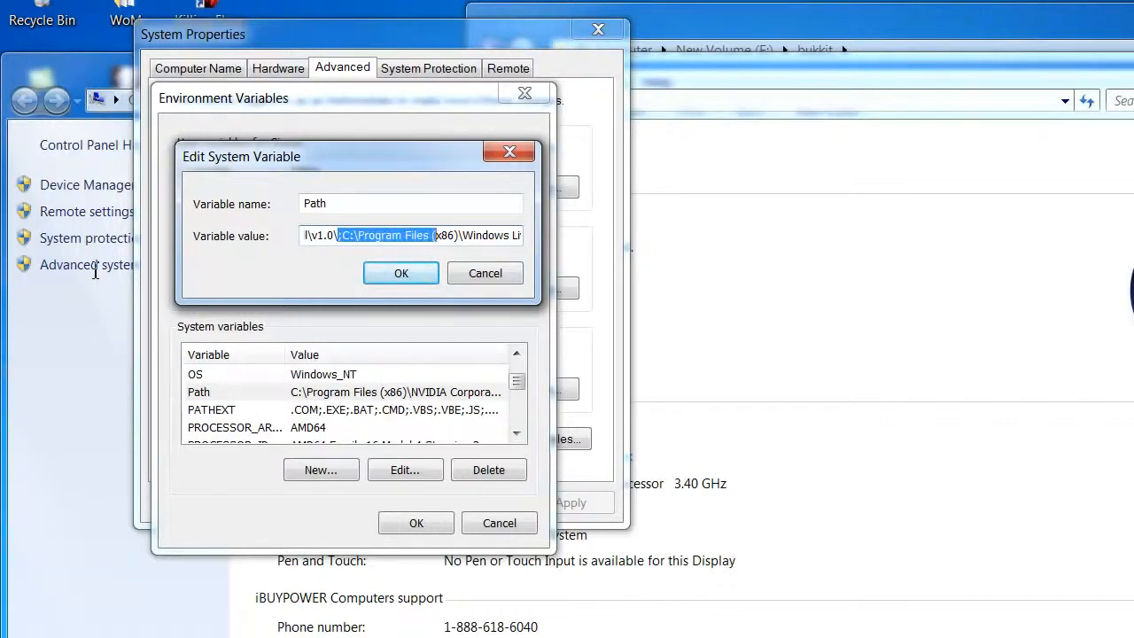
{"action": "key", "text": "shift+Right"}
{"action": "key", "text": "shift+Right"}
{"action": "key", "text": "shift+Right"}
{"action": "key", "text": "shift+Right"}
{"action": "key", "text": "shift+Right"}
{"action": "key", "text": "shift+Right"}
{"action": "key", "text": "shift+Right"}
{"action": "key", "text": "shift+Right"}
{"action": "key", "text": "shift+Right"}
{"action": "key", "text": "shift+Right"}
{"action": "key", "text": "shift+Right"}
{"action": "key", "text": "shift+Right"}
{"action": "key", "text": "shift+Right"}
{"action": "key", "text": "shift+Right"}
{"action": "key", "text": "shift+Right"}
{"action": "key", "text": "shift+Right"}
{"action": "key", "text": "shift+Right"}
{"action": "key", "text": "shift+Right"}
{"action": "key", "text": "shift+Right"}
{"action": "key", "text": "shift+Right"}
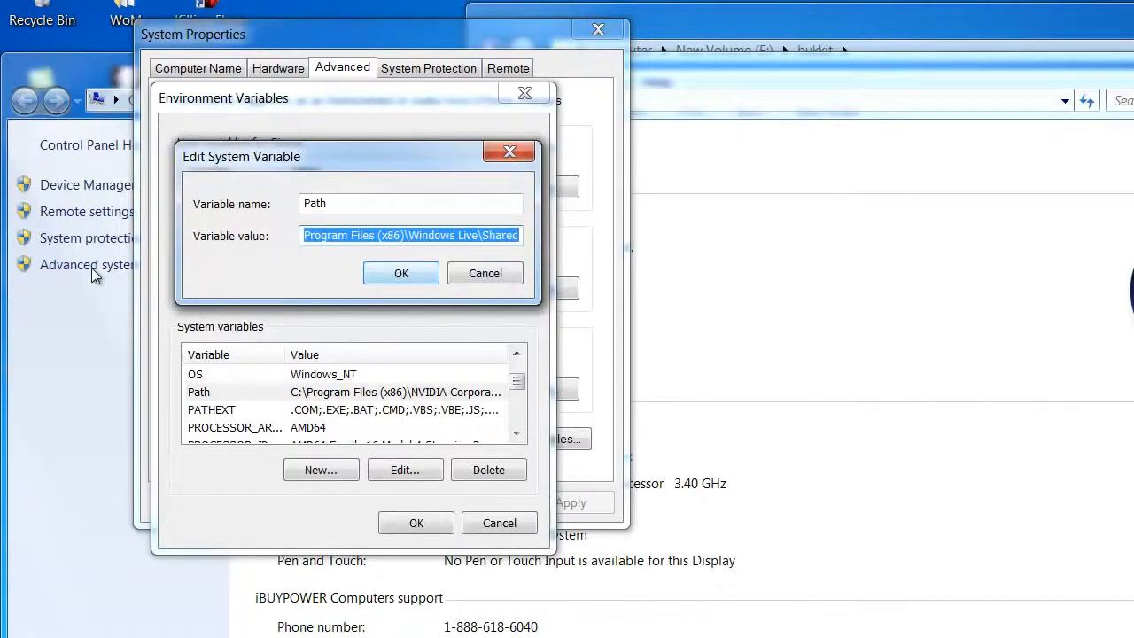
{"action": "key", "text": "Return"}
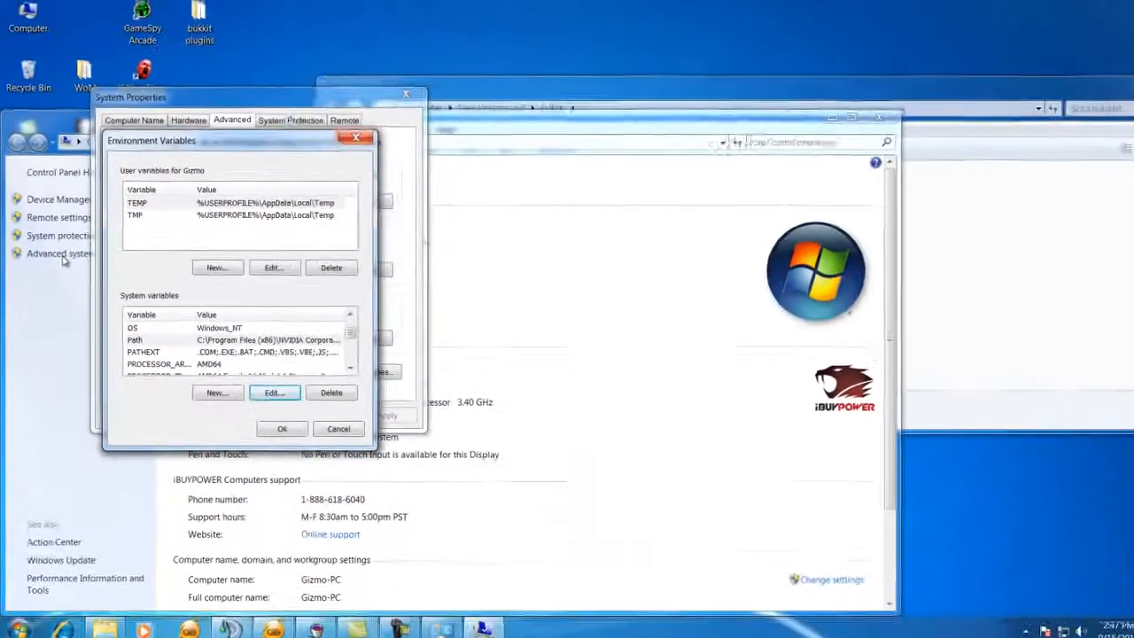
Close the Environment Variables and System Properties dialogs and the System window to return to the bukkit folder.
{"action": "key", "text": "Return"}
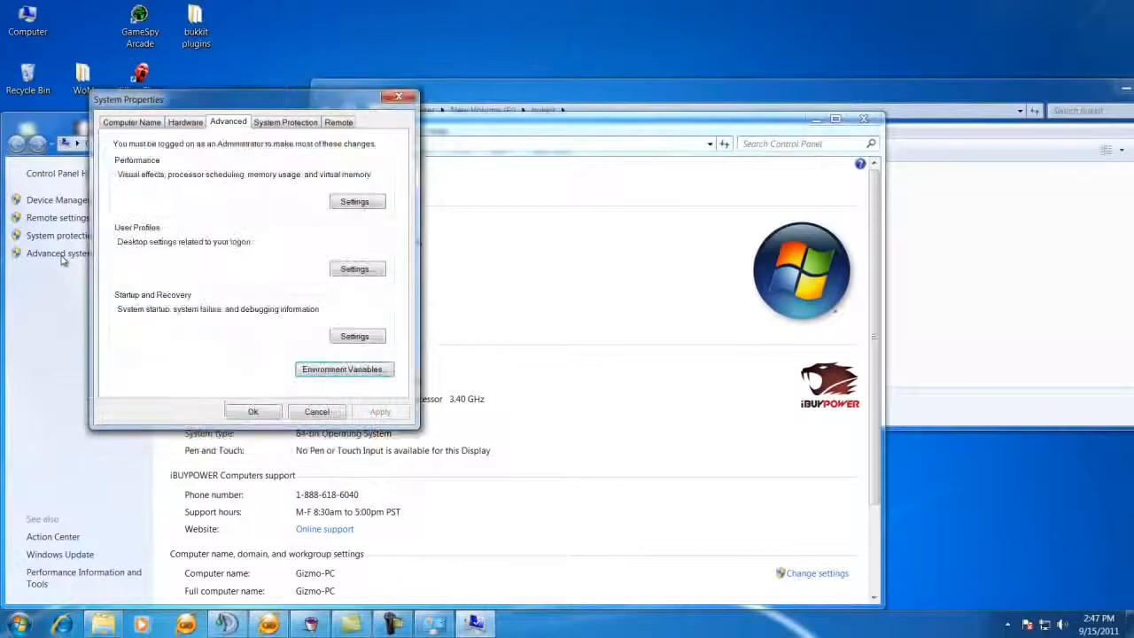
{"action": "left_click", "coordinate": [399, 97]}
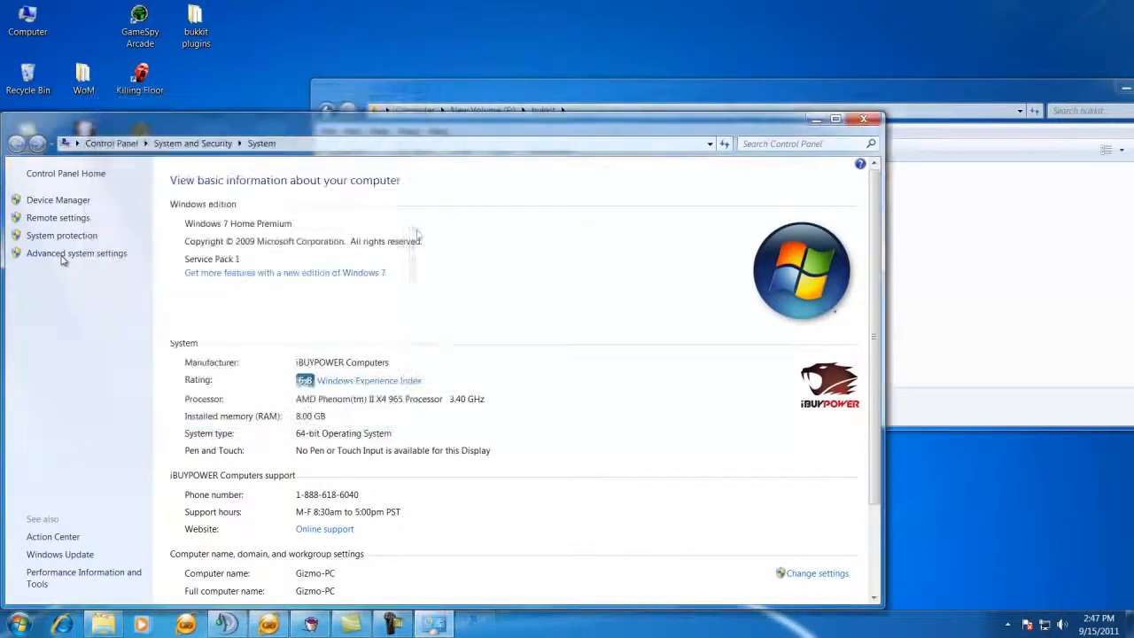
{"action": "left_click_drag", "start_coordinate": [558, 131], "coordinate": [415, 145]}
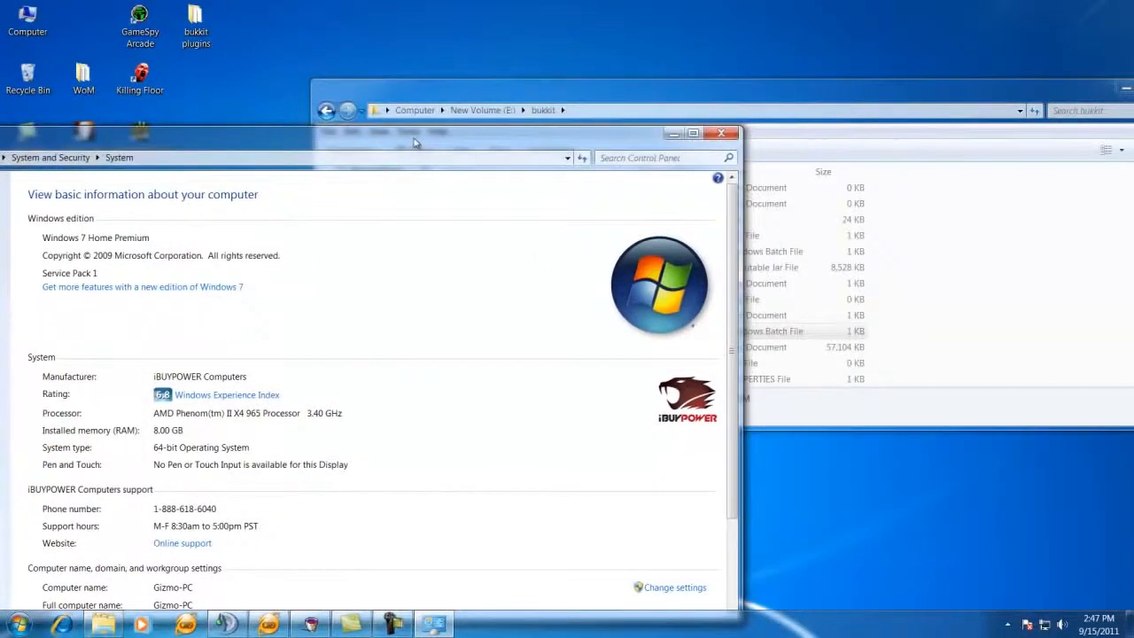
{"action": "left_click", "coordinate": [723, 133]}
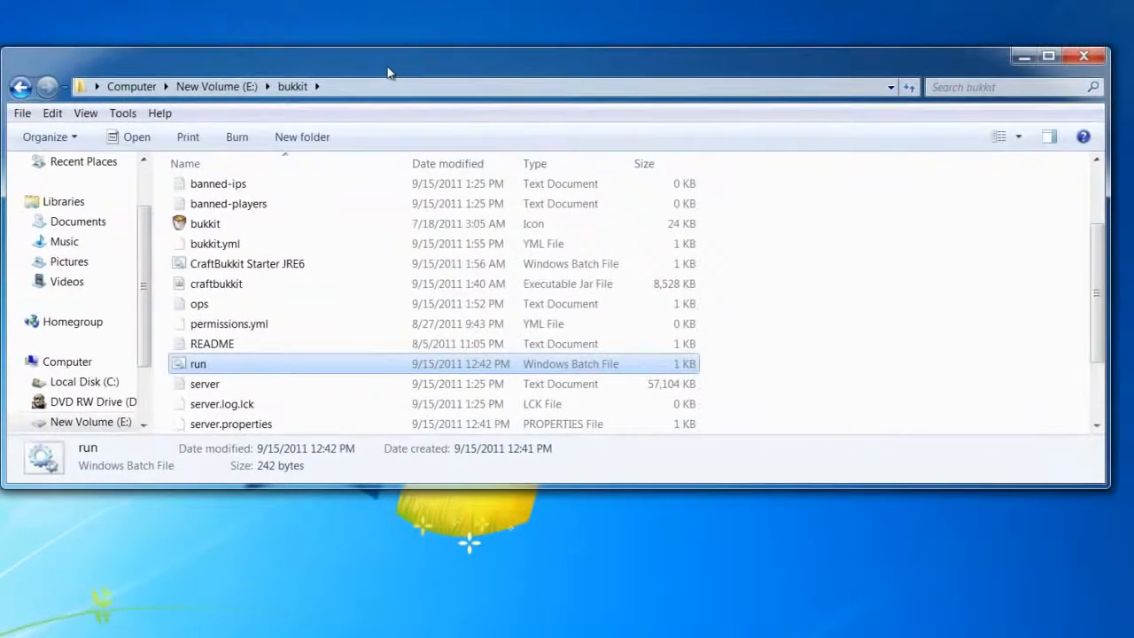
Look through the files and folders in the bukkit folder, including bukkit.yml and the world folders.
{"action": "left_click", "coordinate": [320, 246]}
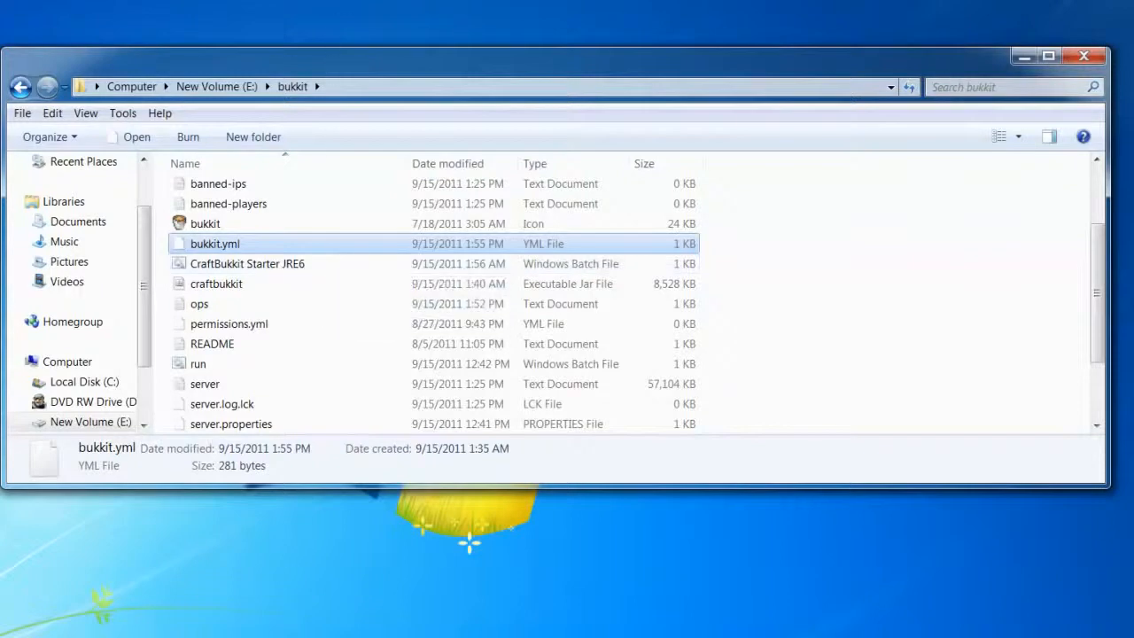
{"action": "left_click_drag", "start_coordinate": [380, 71], "coordinate": [420, 172]}
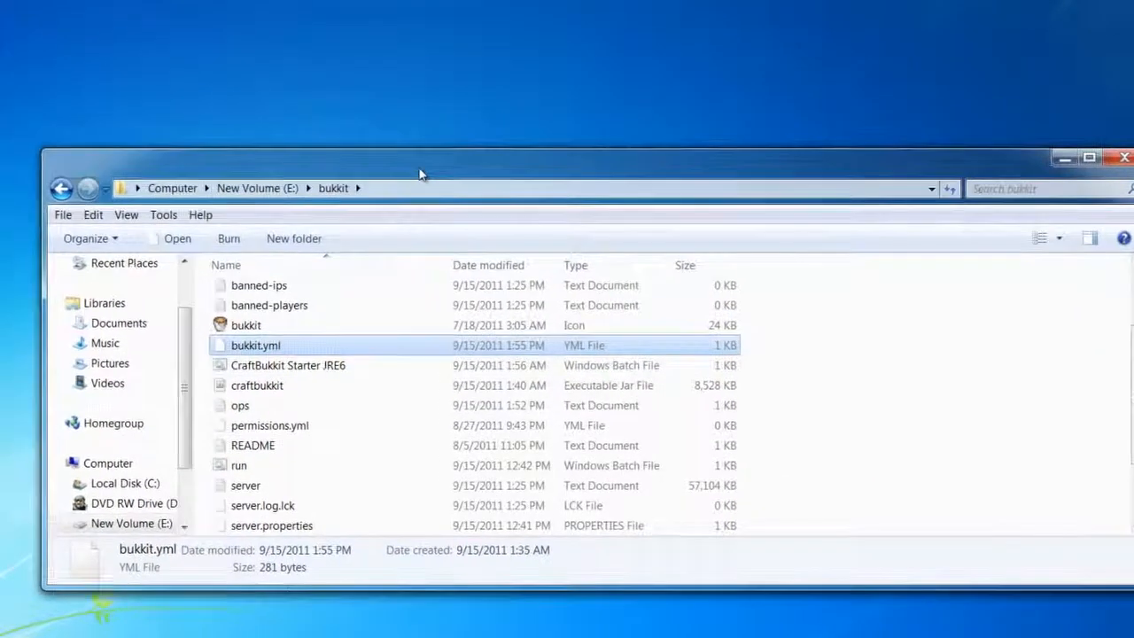
{"action": "scroll", "coordinate": [323, 389], "scroll_direction": "up", "scroll_amount": 2}
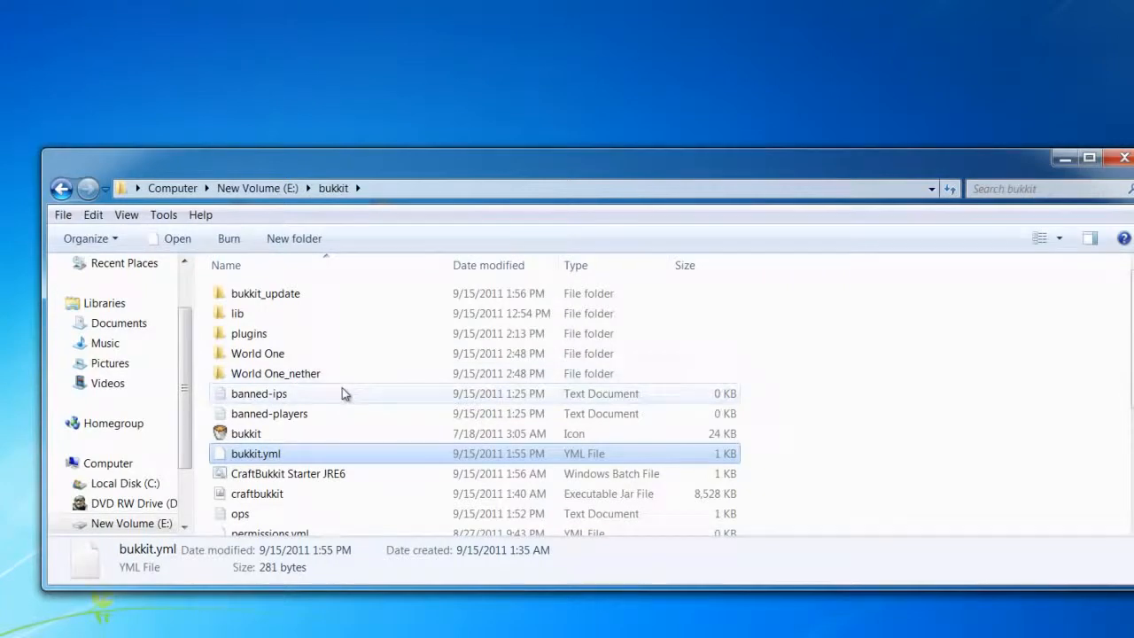
{"action": "scroll", "coordinate": [340, 395], "scroll_direction": "down", "scroll_amount": 3}
{"action": "scroll", "coordinate": [337, 400], "scroll_direction": "up", "scroll_amount": 3}
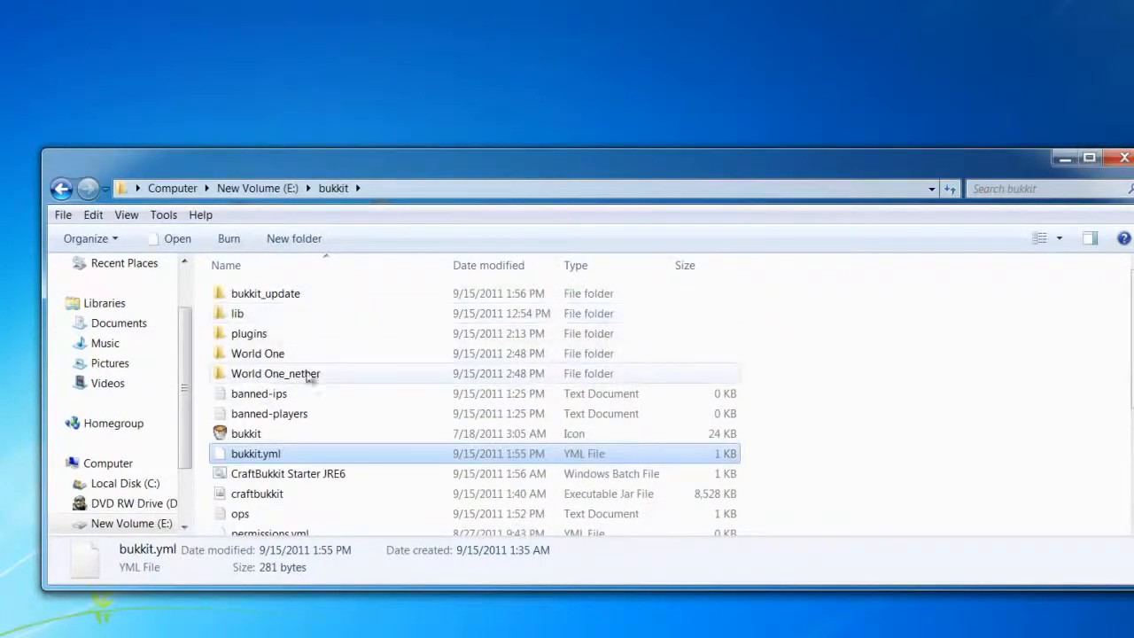
{"action": "scroll", "coordinate": [310, 358], "scroll_direction": "down", "scroll_amount": 3}
{"action": "scroll", "coordinate": [312, 359], "scroll_direction": "up", "scroll_amount": 3}
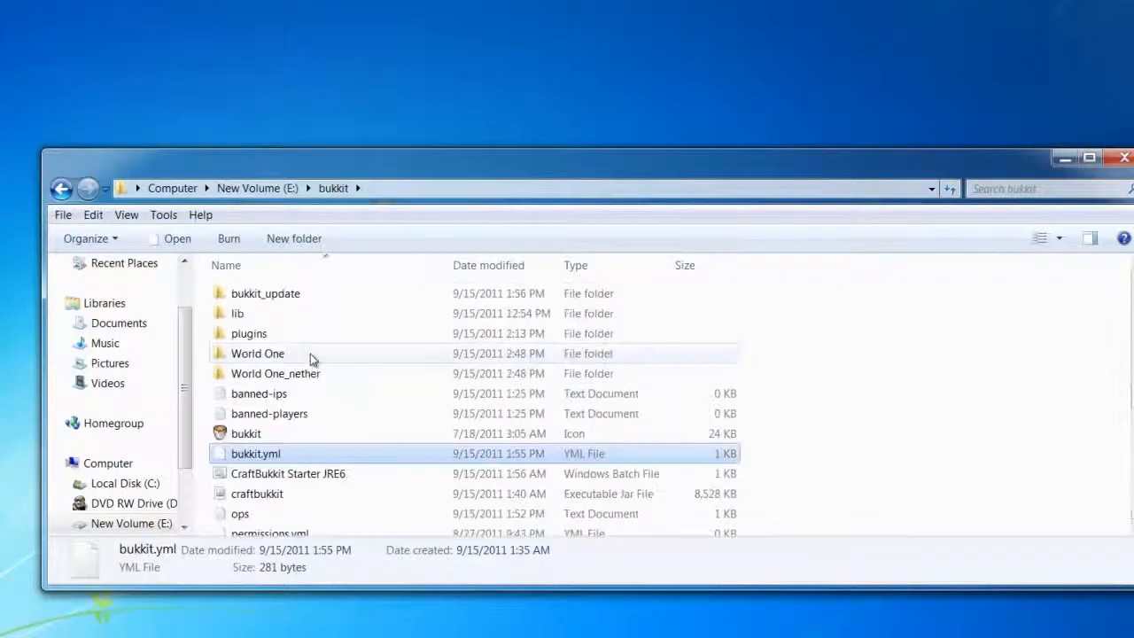
Open the server's plugins folder, move the bukkit plugins archive clear on the desktop, and open it in WinRAR.
{"action": "double_click", "coordinate": [250, 334]}
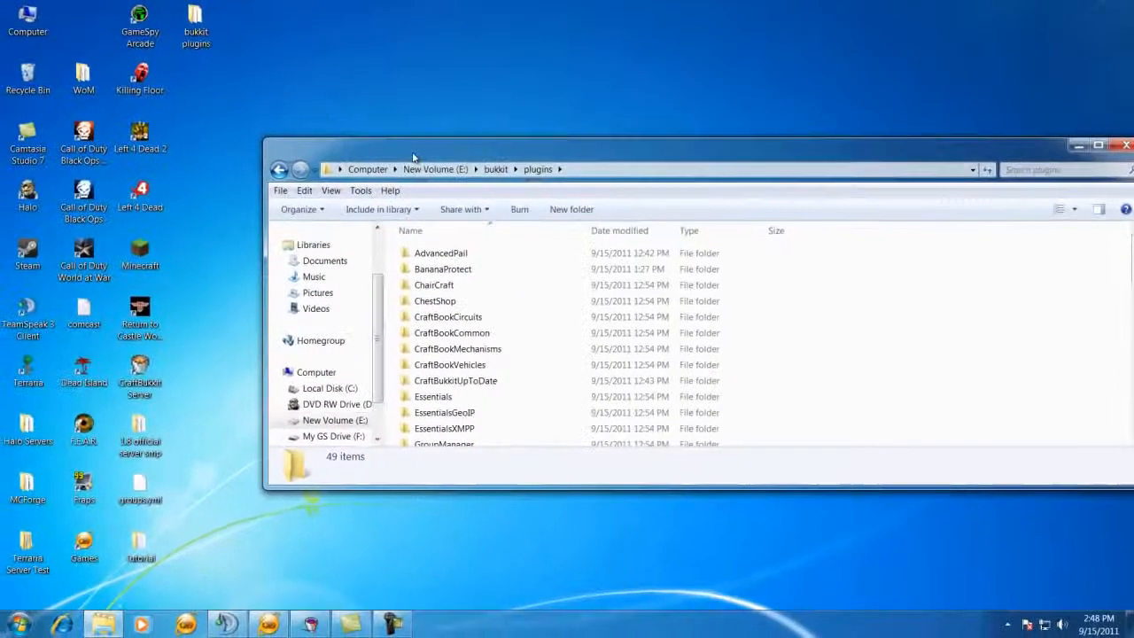
{"action": "left_click_drag", "start_coordinate": [230, 168], "coordinate": [511, 190]}
{"action": "left_click_drag", "start_coordinate": [638, 175], "coordinate": [638, 178]}
{"action": "left_click_drag", "start_coordinate": [427, 197], "coordinate": [381, 317]}
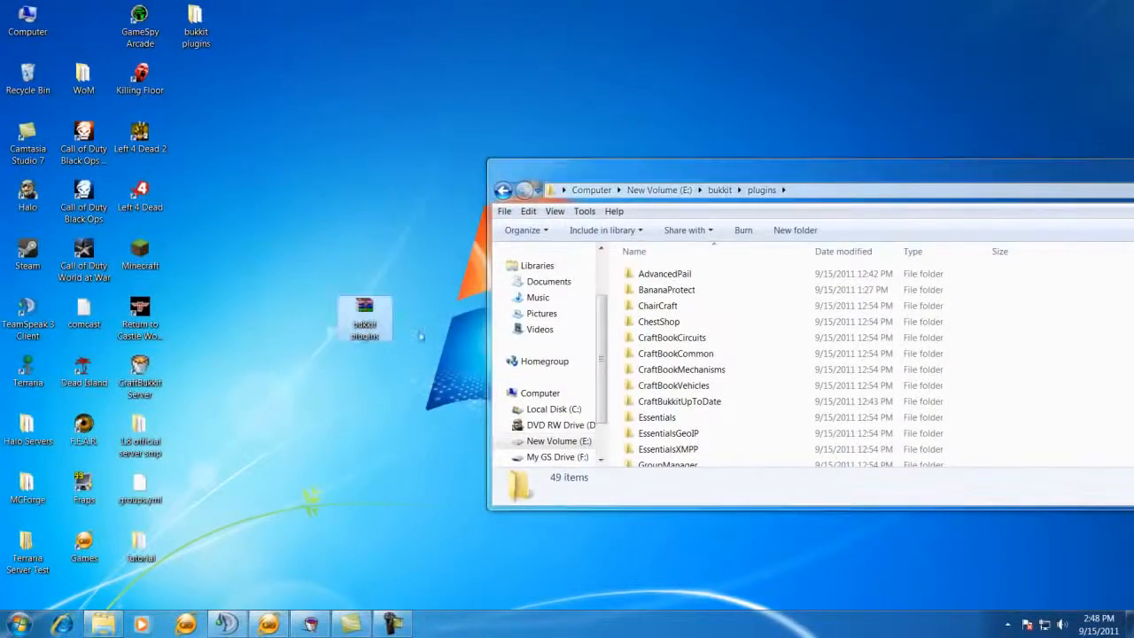
{"action": "double_click", "coordinate": [370, 326]}
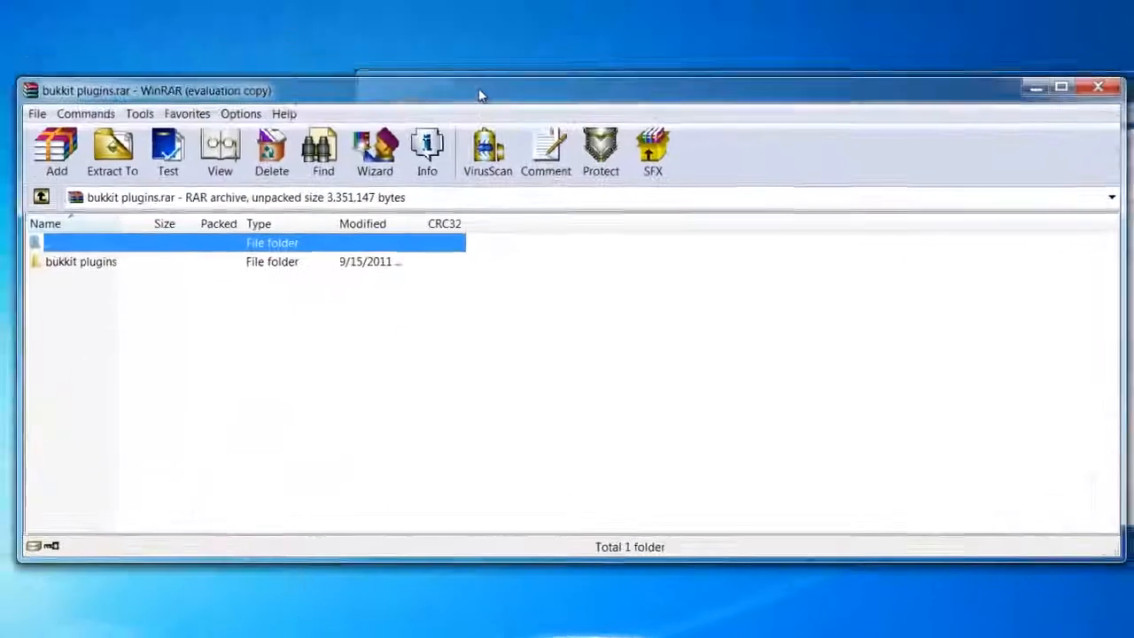
Open the archive's bukkit plugins folder and select its loose jar files, from BananaProtect and ChairCraft to iConomy, LWC, MobRepellent, NoCheat, worldedit and worldguard.
{"action": "double_click", "coordinate": [98, 265]}
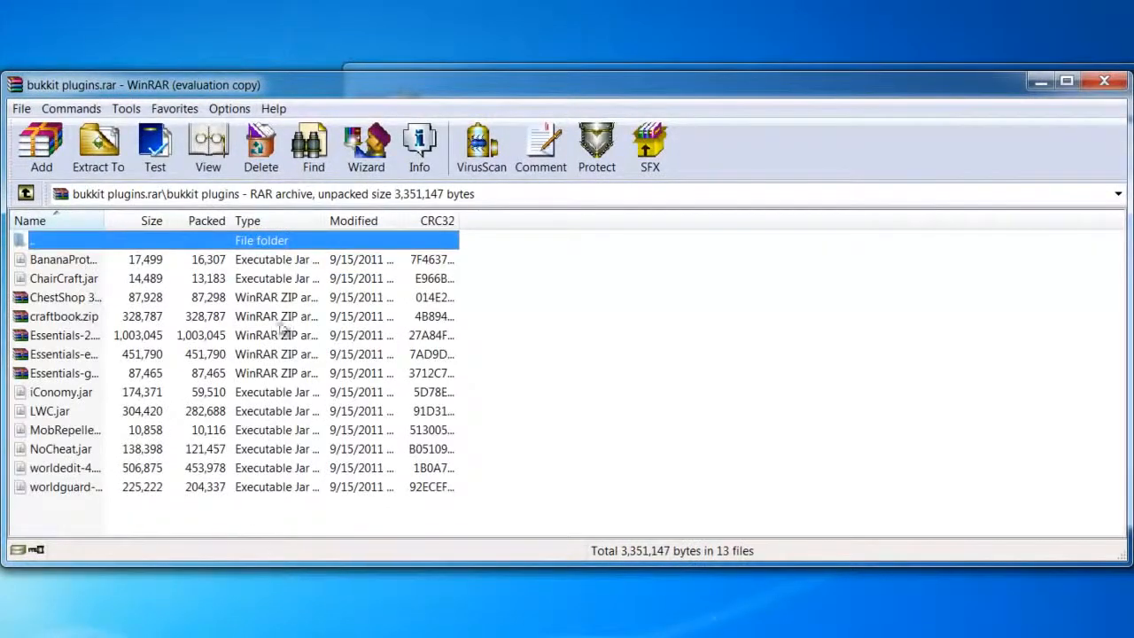
{"action": "left_click", "coordinate": [56, 266]}
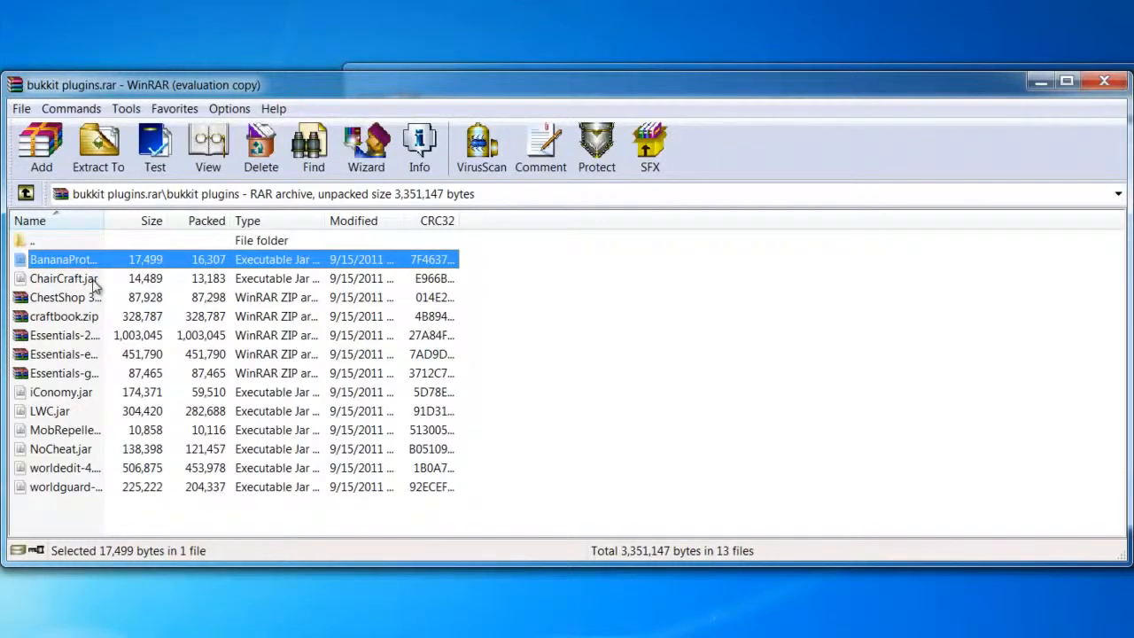
{"action": "left_click", "coordinate": [95, 280], "text": "ctrl"}
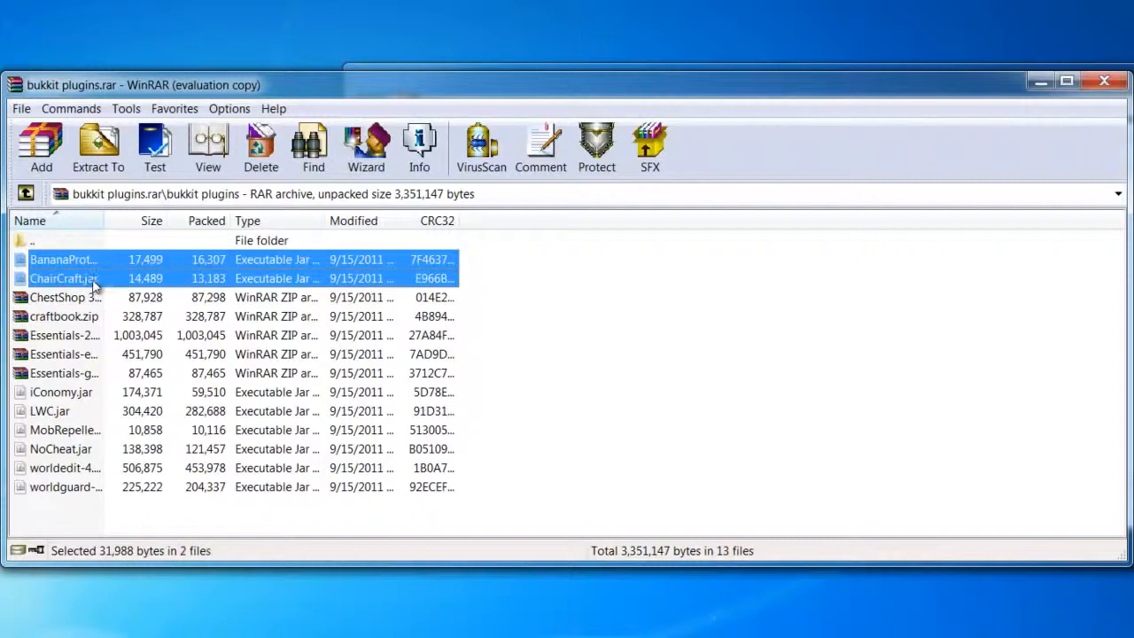
{"action": "left_click", "coordinate": [58, 399], "text": "ctrl"}
{"action": "left_click", "coordinate": [62, 414], "text": "ctrl"}
{"action": "left_click", "coordinate": [64, 433], "text": "ctrl"}
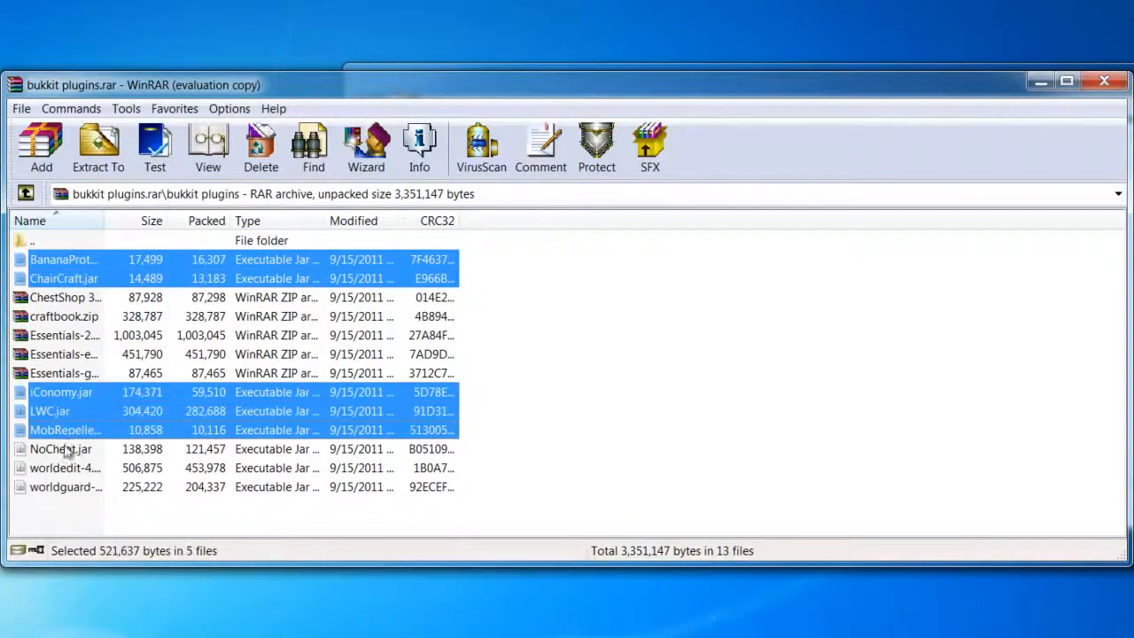
{"action": "left_click", "coordinate": [68, 450], "text": "ctrl"}
{"action": "left_click", "coordinate": [77, 489], "text": "ctrl"}
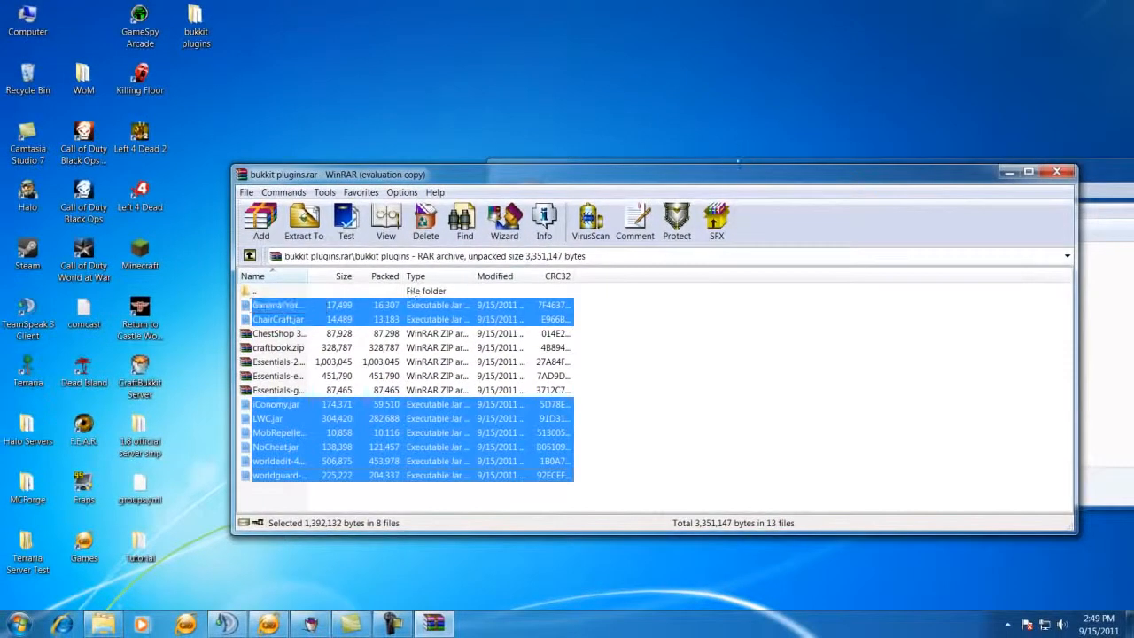
Uncover the server's plugins folder behind the archive, look through its contents, and bring the bukkit plugins archive back into view.
{"action": "left_click_drag", "start_coordinate": [740, 184], "coordinate": [177, 210]}
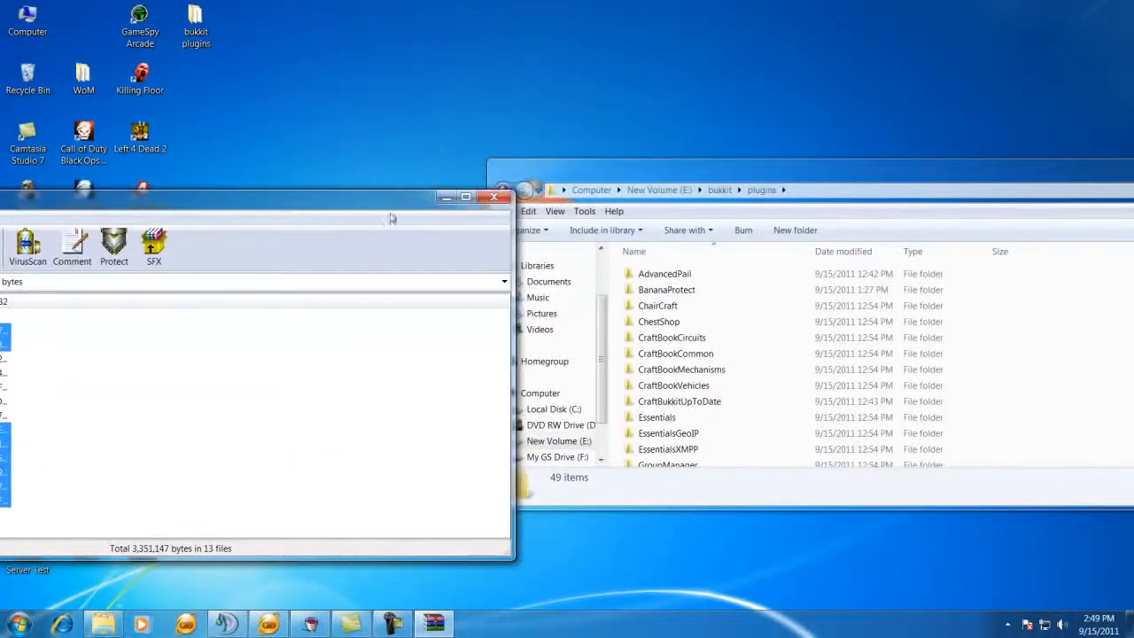
{"action": "left_click", "coordinate": [623, 174]}
{"action": "left_click_drag", "start_coordinate": [623, 175], "coordinate": [496, 215]}
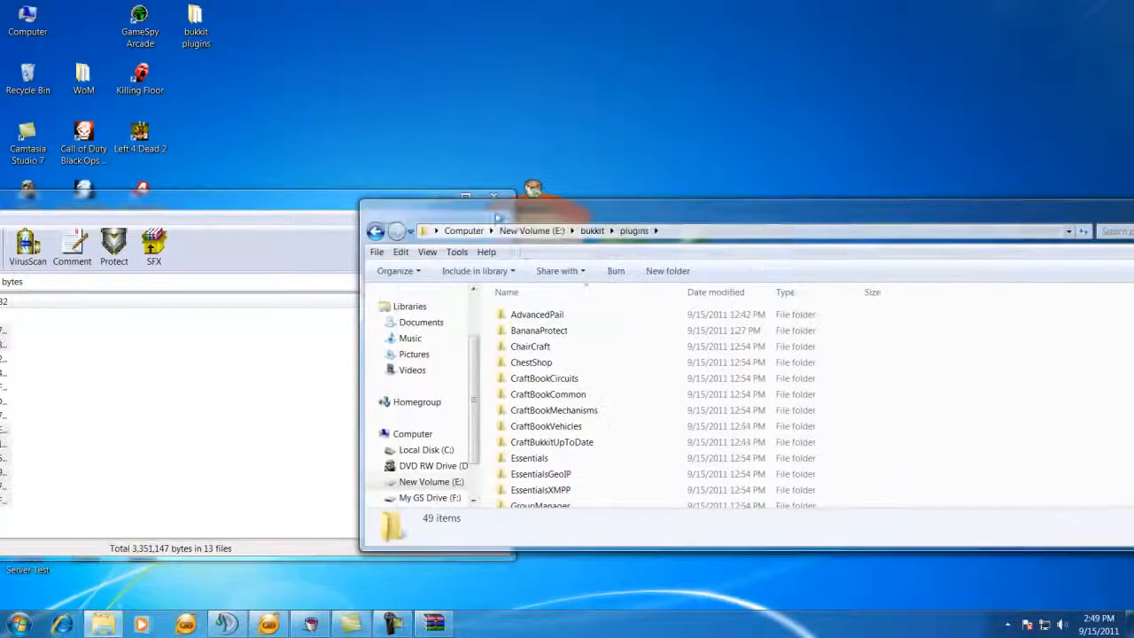
{"action": "left_click", "coordinate": [557, 363]}
{"action": "key", "text": "BackSpace"}
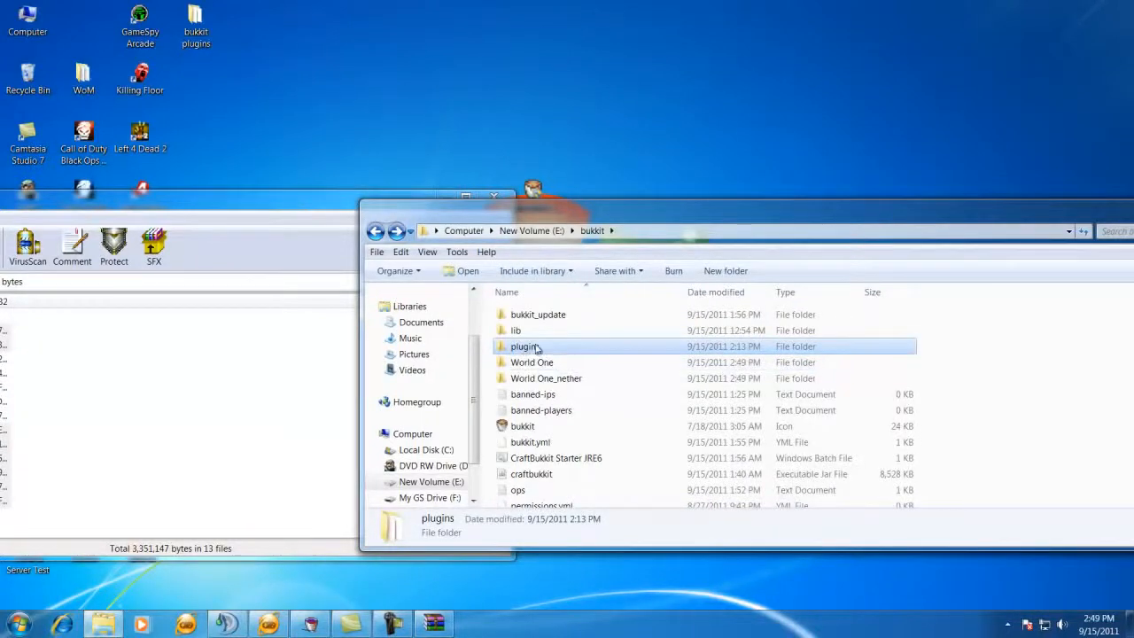
{"action": "double_click", "coordinate": [539, 347]}
{"action": "scroll", "coordinate": [540, 354], "scroll_direction": "down", "scroll_amount": 7}
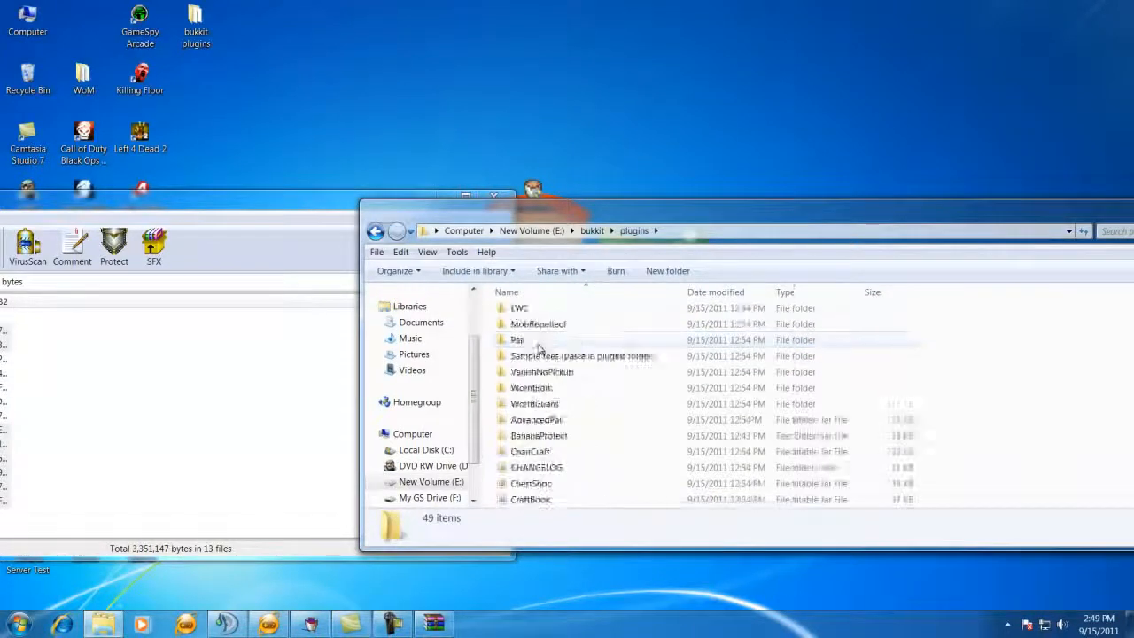
{"action": "scroll", "coordinate": [566, 390], "scroll_direction": "up", "scroll_amount": 10}
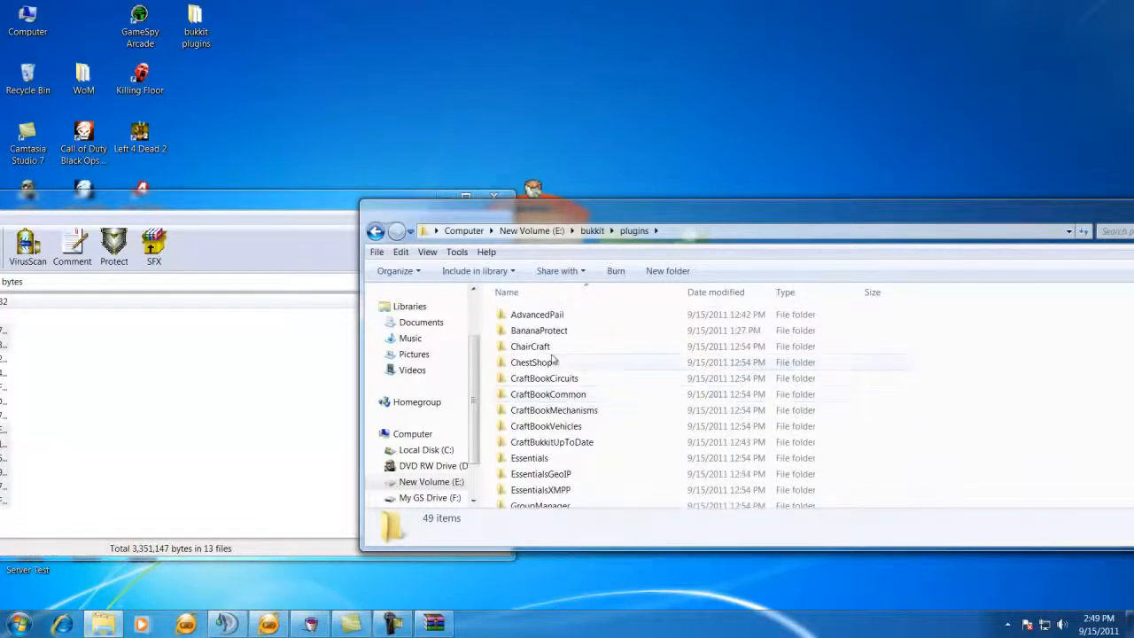
{"action": "left_click_drag", "start_coordinate": [493, 220], "coordinate": [688, 197]}
{"action": "left_click_drag", "start_coordinate": [398, 212], "coordinate": [973, 169]}
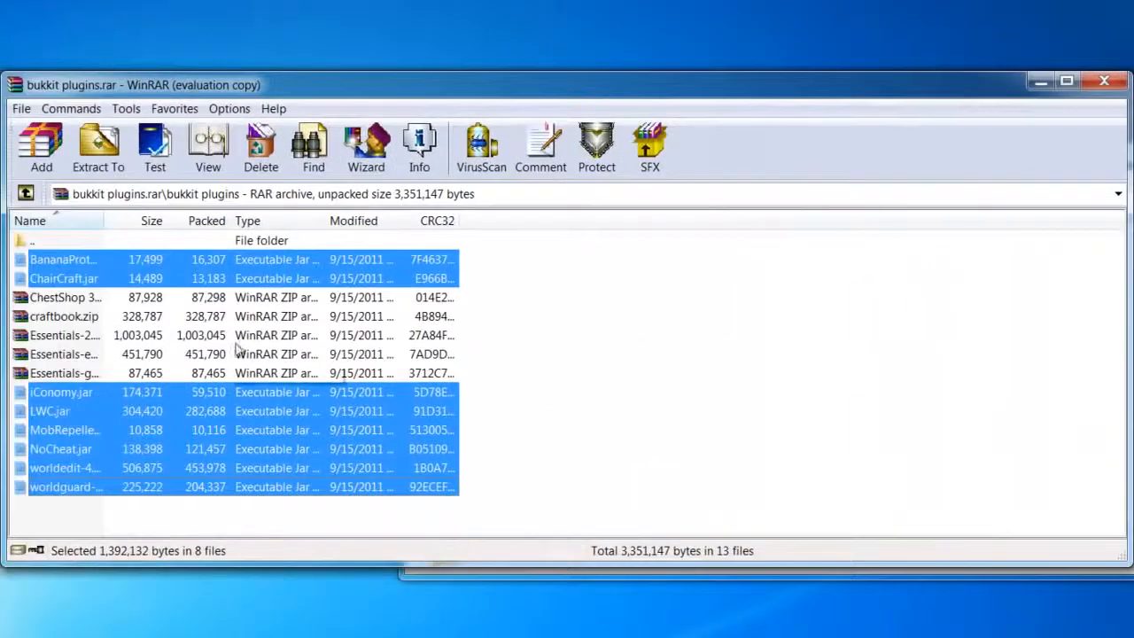
Open ChestShop 3.zip from the bukkit plugins archive and arrange its window beside the server's plugins folder.
{"action": "left_click", "coordinate": [81, 299]}
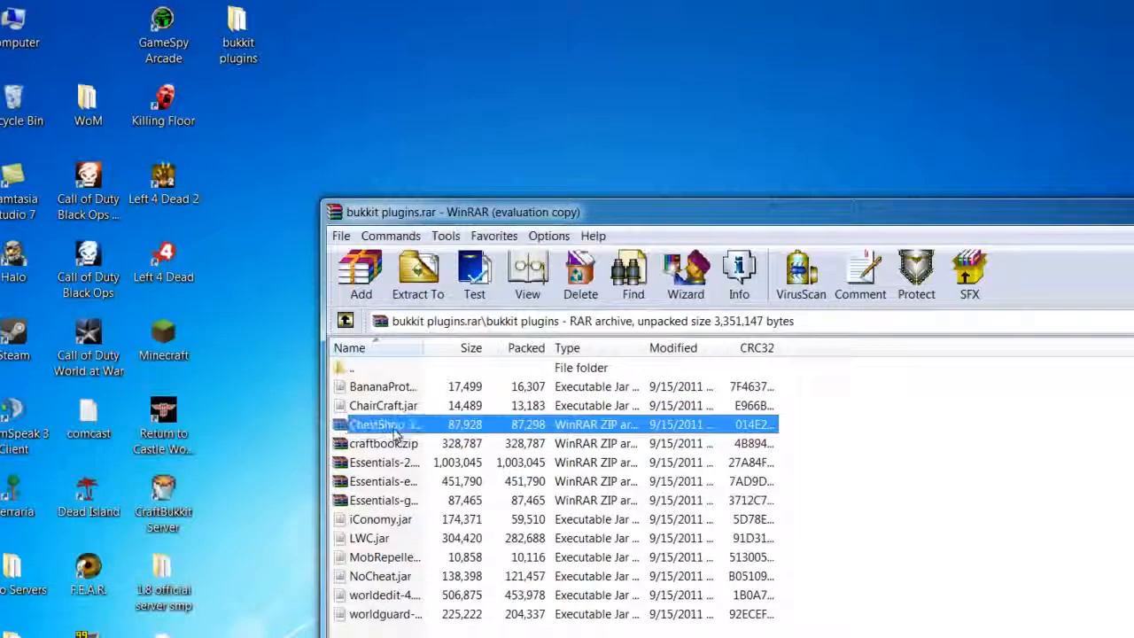
{"action": "double_click", "coordinate": [58, 301]}
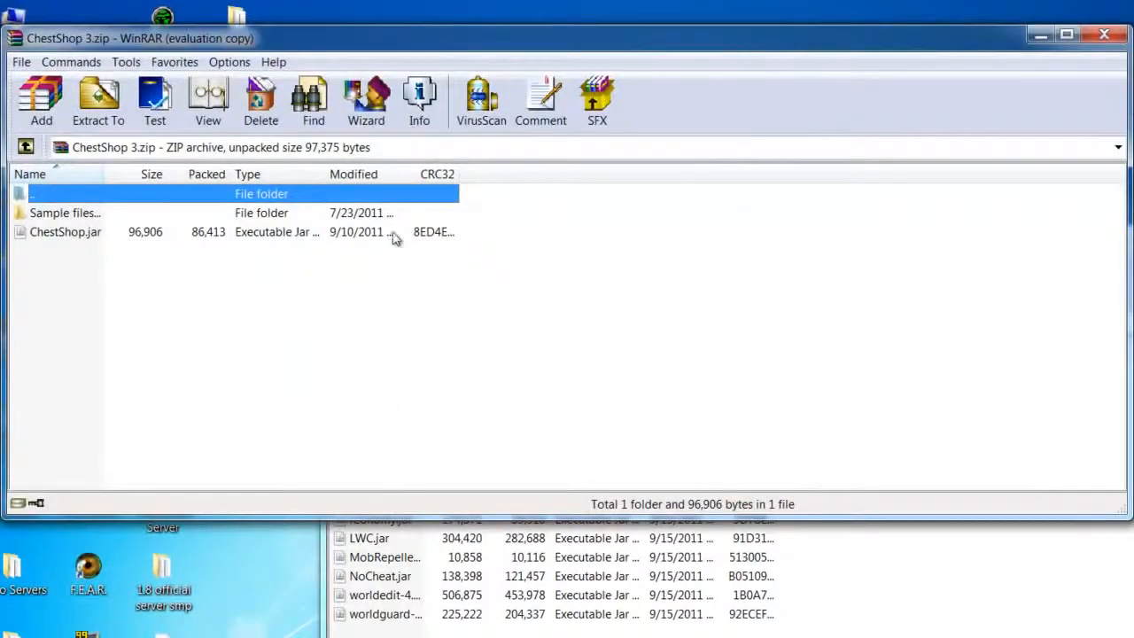
{"action": "left_click_drag", "start_coordinate": [1133, 221], "coordinate": [513, 386]}
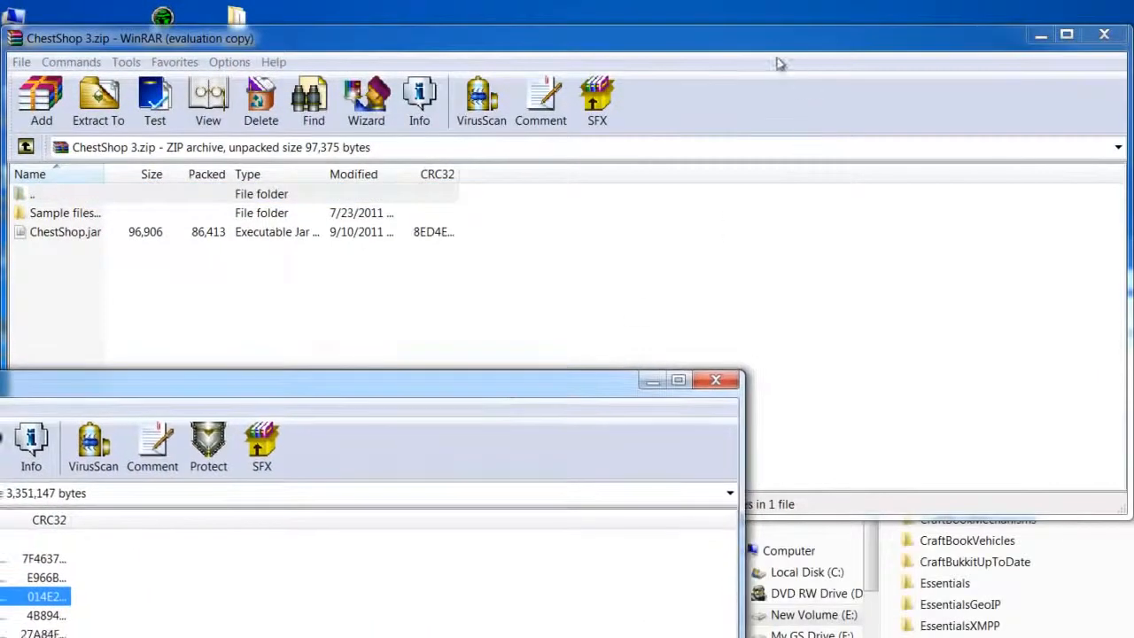
{"action": "left_click_drag", "start_coordinate": [742, 50], "coordinate": [716, 33]}
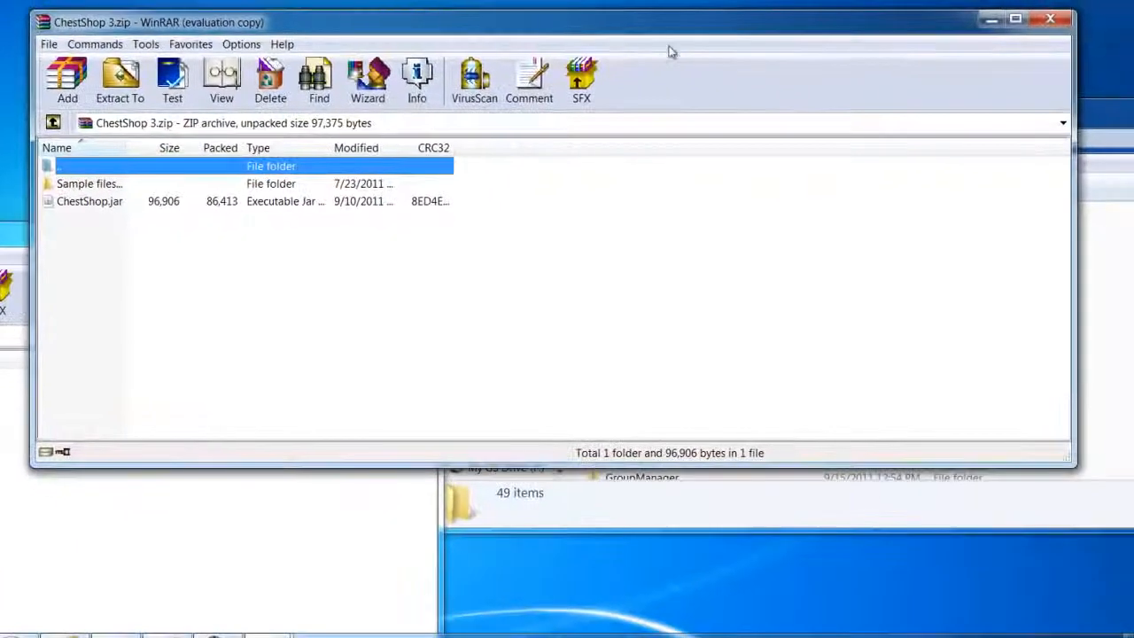
{"action": "left_click_drag", "start_coordinate": [466, 32], "coordinate": [84, 73]}
Return the server's plugins window to the bukkit folder, and close the ChestShop 3.zip and bukkit plugins archives.
{"action": "left_click", "coordinate": [843, 347]}
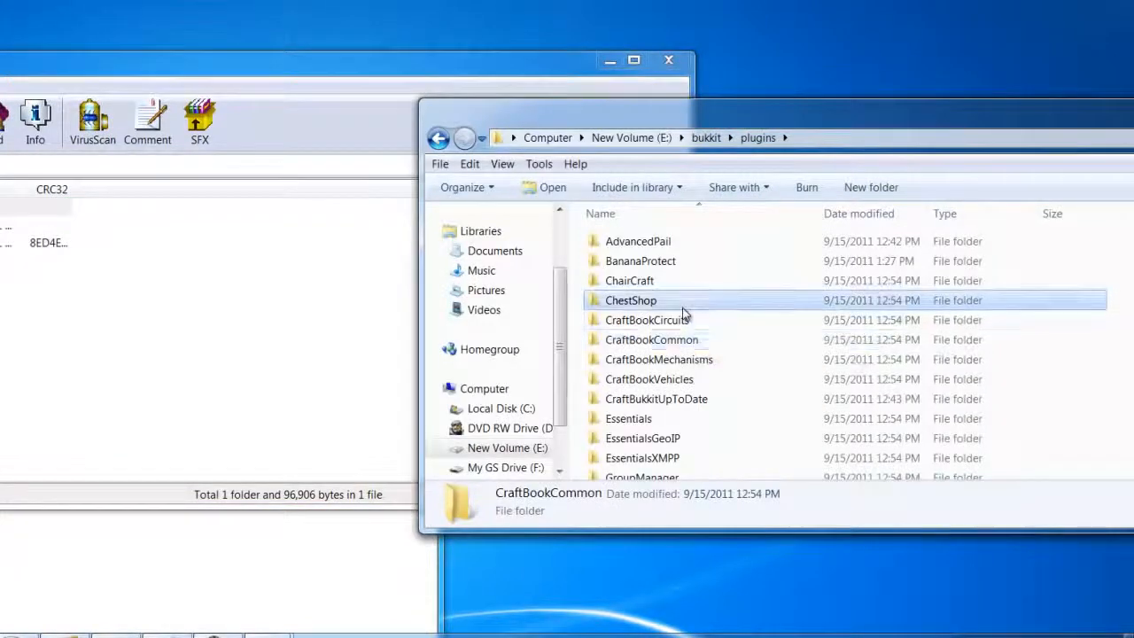
{"action": "key", "text": "BackSpace"}
{"action": "left_click", "coordinate": [366, 271]}
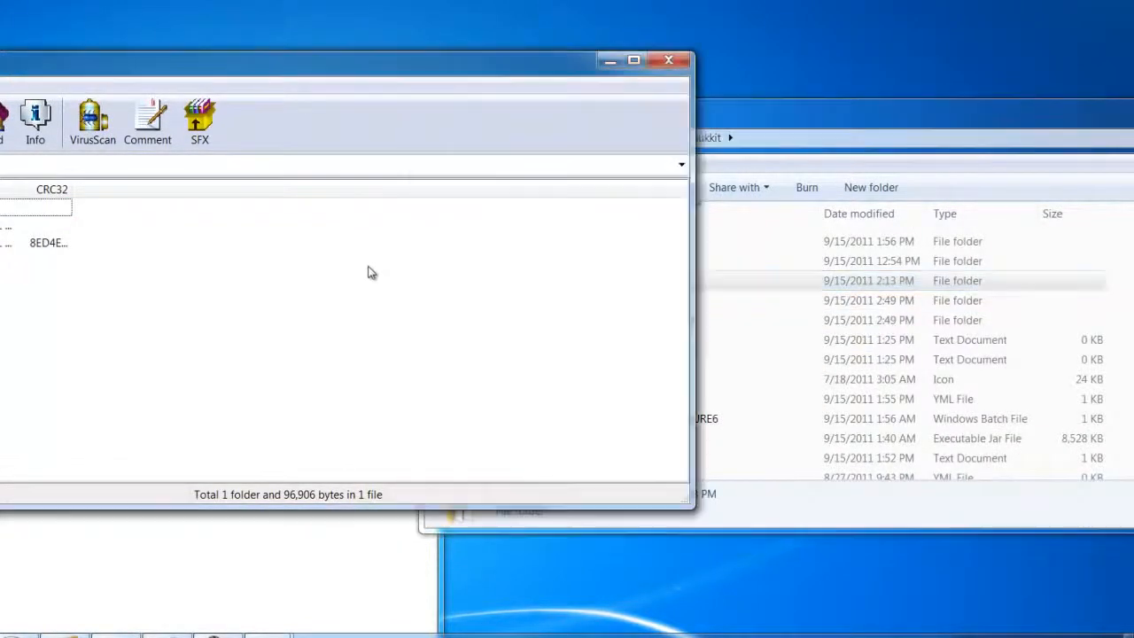
{"action": "left_click_drag", "start_coordinate": [468, 56], "coordinate": [334, 174]}
{"action": "left_click", "coordinate": [534, 178]}
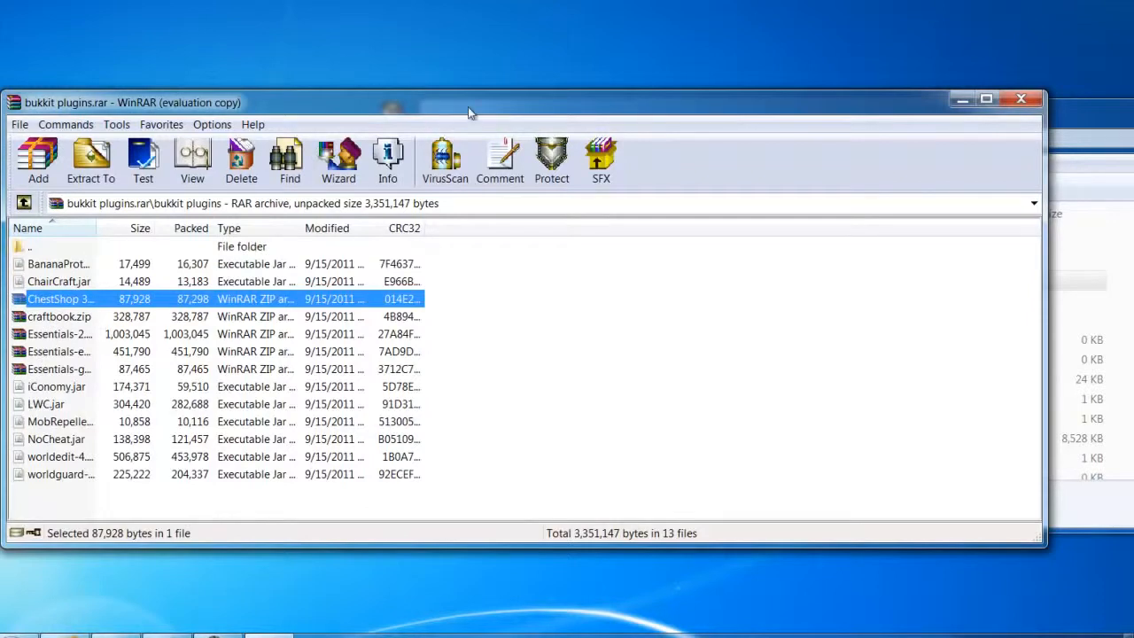
{"action": "left_click_drag", "start_coordinate": [468, 107], "coordinate": [66, 200]}
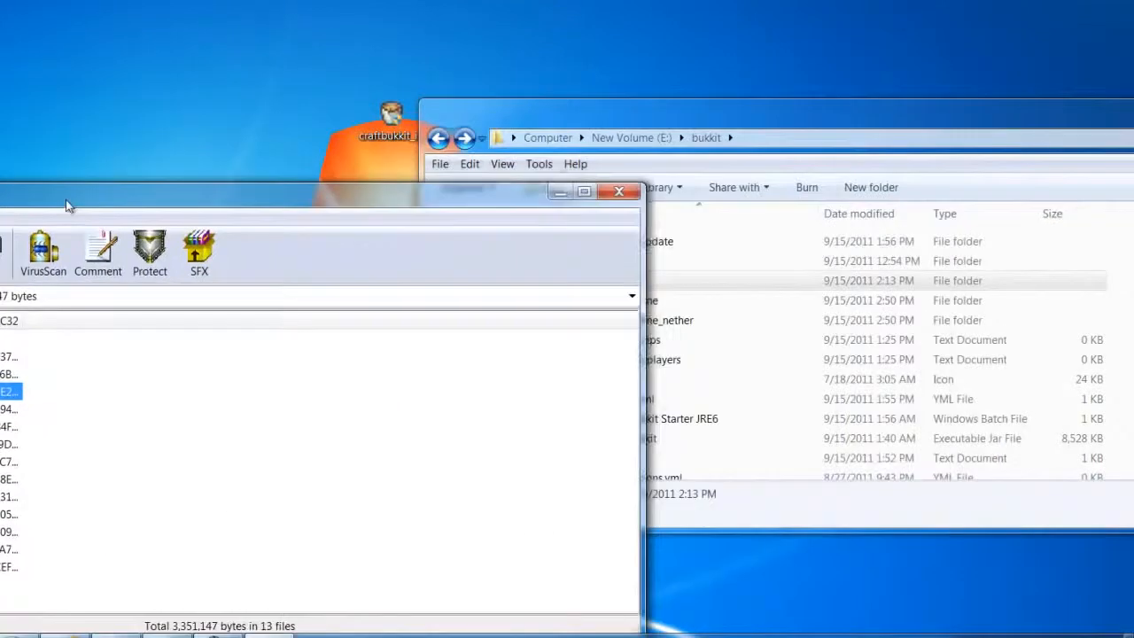
{"action": "left_click", "coordinate": [618, 195]}
Bring the bukkit folder window fully into view and examine its files and folders, including the World One folder and the run batch file.
{"action": "left_click_drag", "start_coordinate": [655, 124], "coordinate": [287, 116]}
{"action": "left_click", "coordinate": [303, 296]}
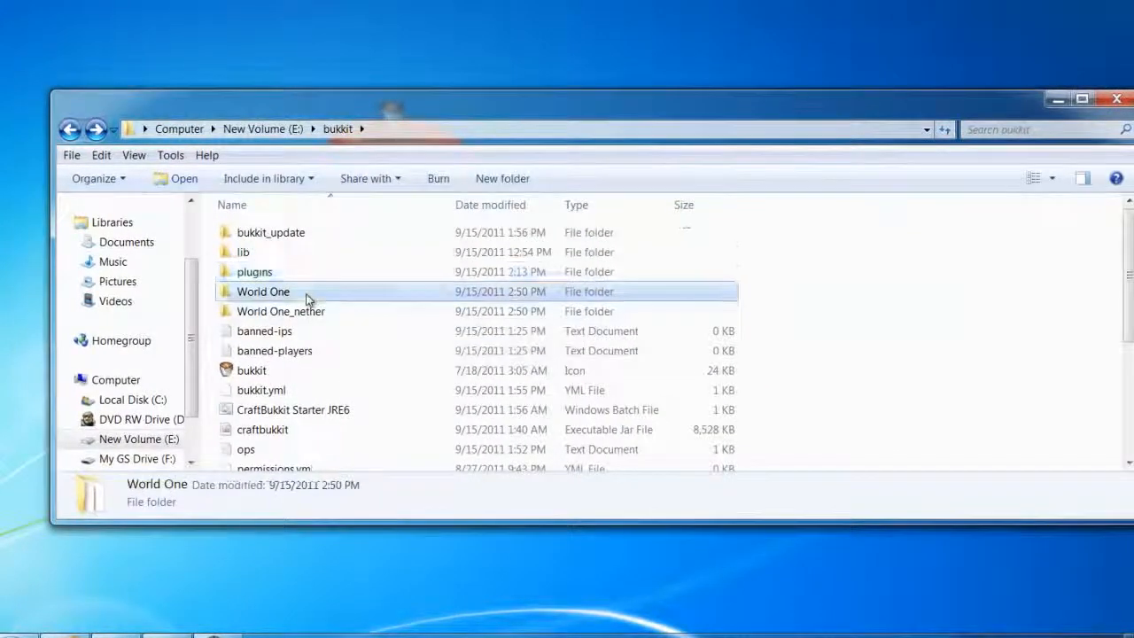
{"action": "scroll", "coordinate": [304, 299], "scroll_direction": "down", "scroll_amount": 4}
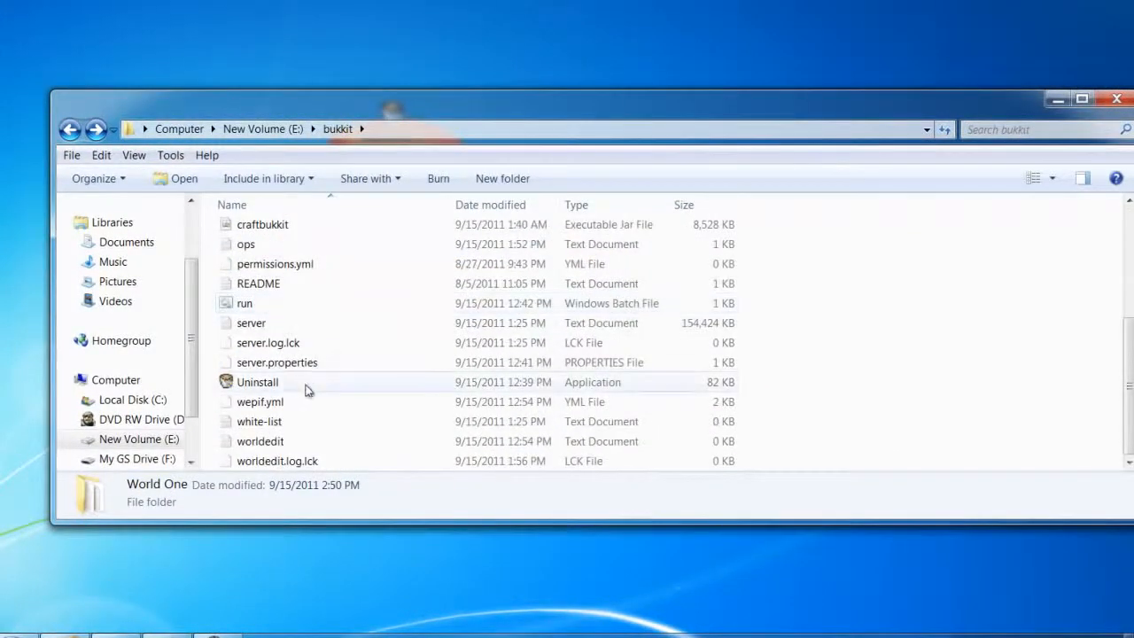
{"action": "scroll", "coordinate": [304, 391], "scroll_direction": "up", "scroll_amount": 4}
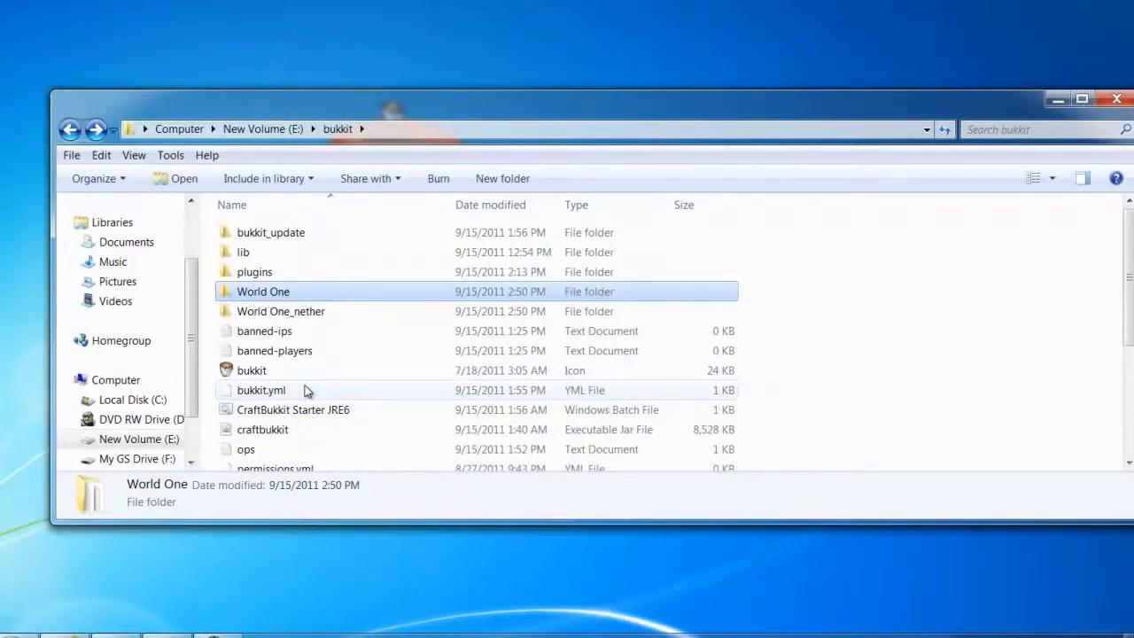
{"action": "scroll", "coordinate": [304, 390], "scroll_direction": "down", "scroll_amount": 4}
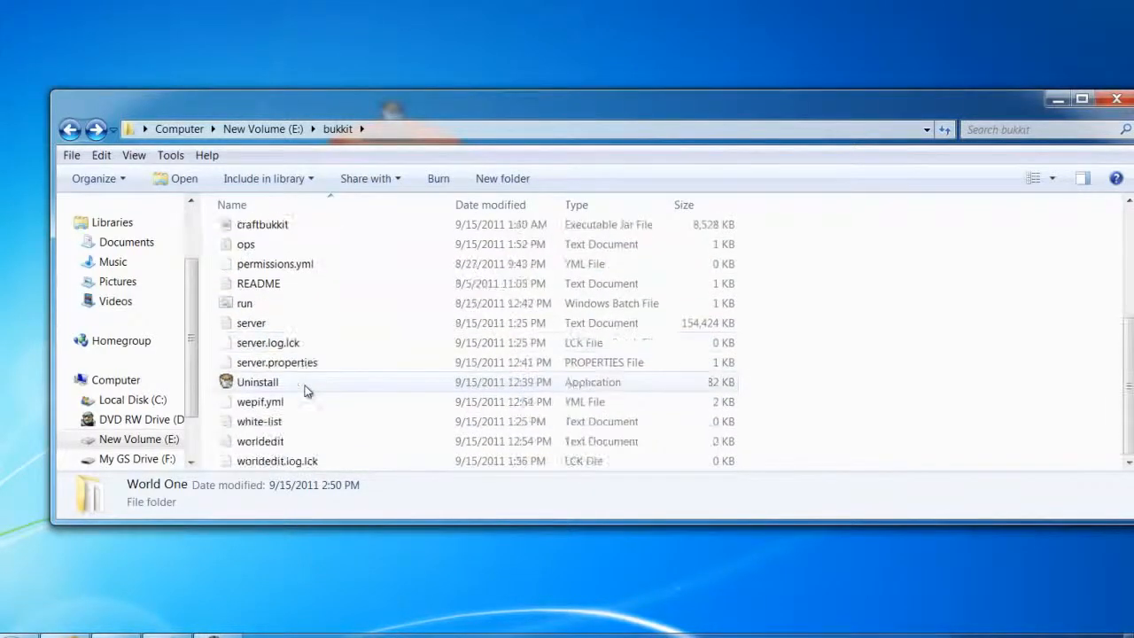
{"action": "scroll", "coordinate": [304, 390], "scroll_direction": "up", "scroll_amount": 4}
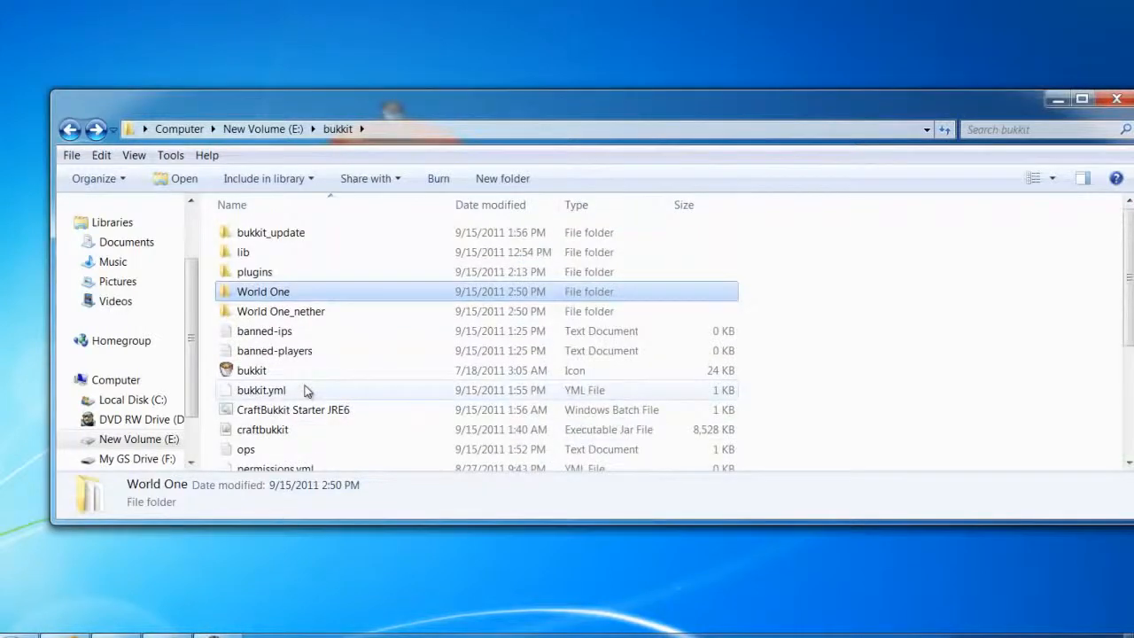
{"action": "scroll", "coordinate": [304, 391], "scroll_direction": "down", "scroll_amount": 4}
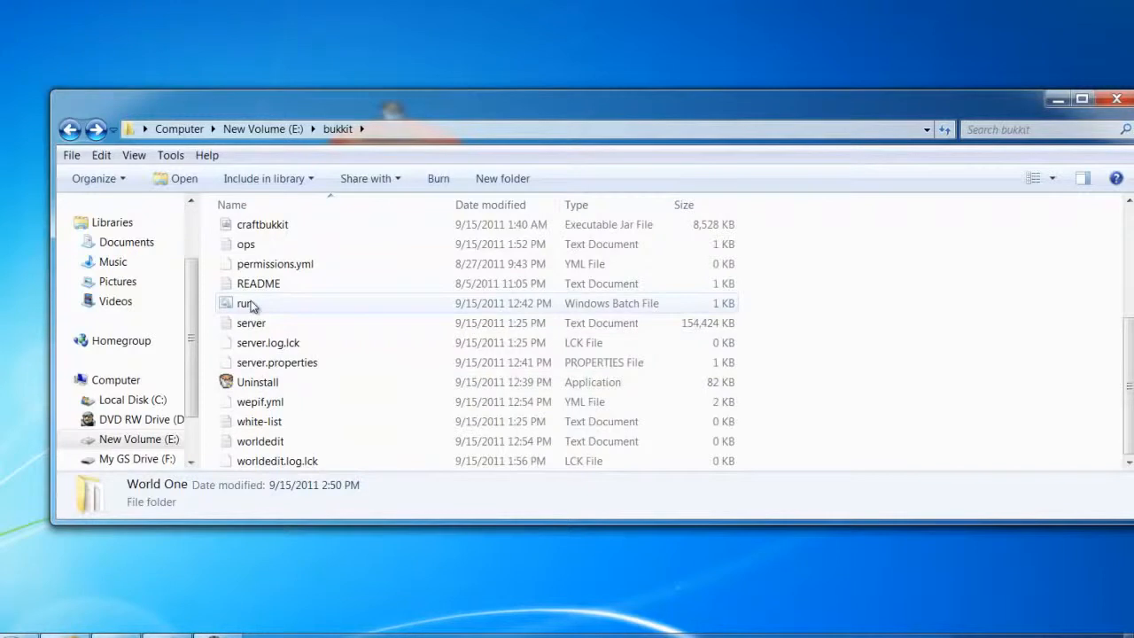
{"action": "scroll", "coordinate": [250, 302], "scroll_direction": "up", "scroll_amount": 4}
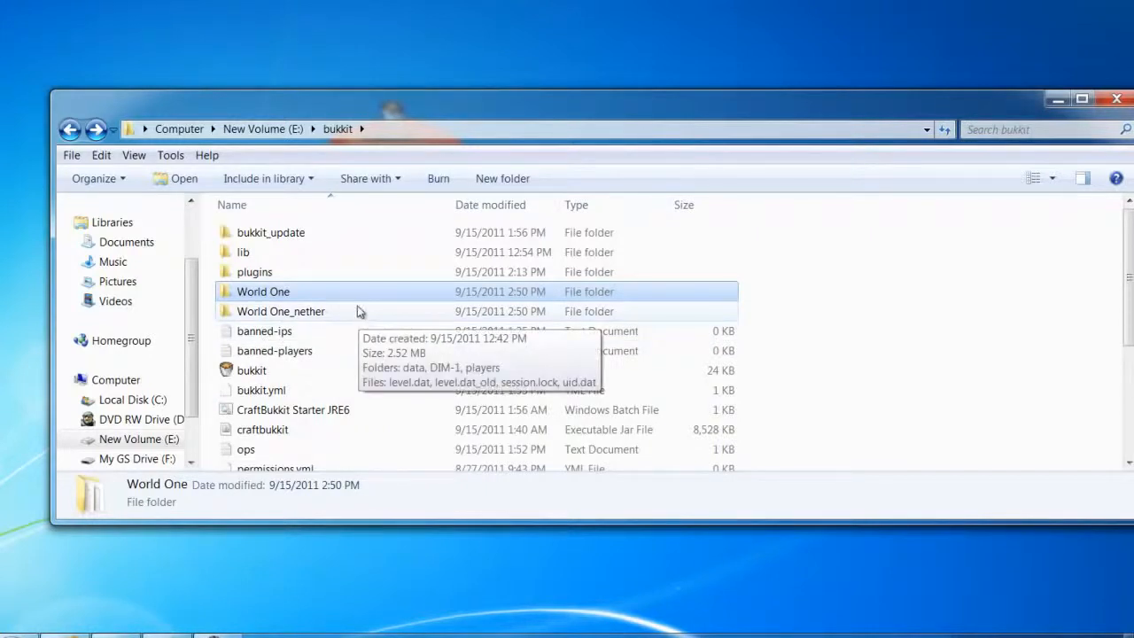
Open the server's plugins folder, examine its plugin folders and jar files, and return to the bukkit folder.
{"action": "double_click", "coordinate": [282, 275]}
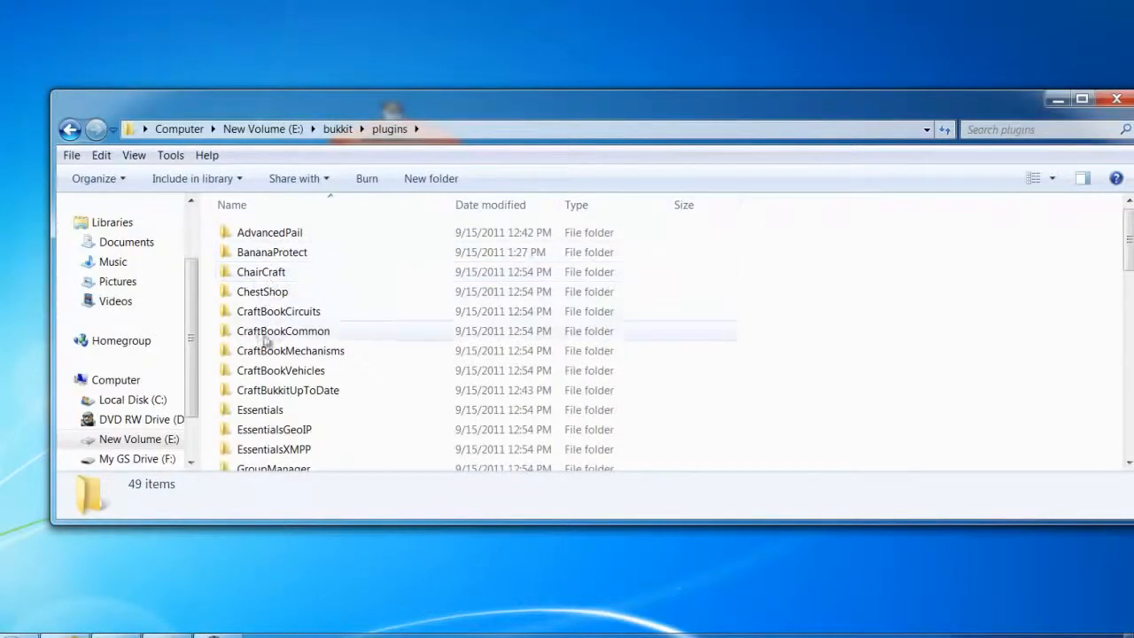
{"action": "scroll", "coordinate": [274, 332], "scroll_direction": "down", "scroll_amount": 7}
{"action": "scroll", "coordinate": [275, 332], "scroll_direction": "down", "scroll_amount": 5}
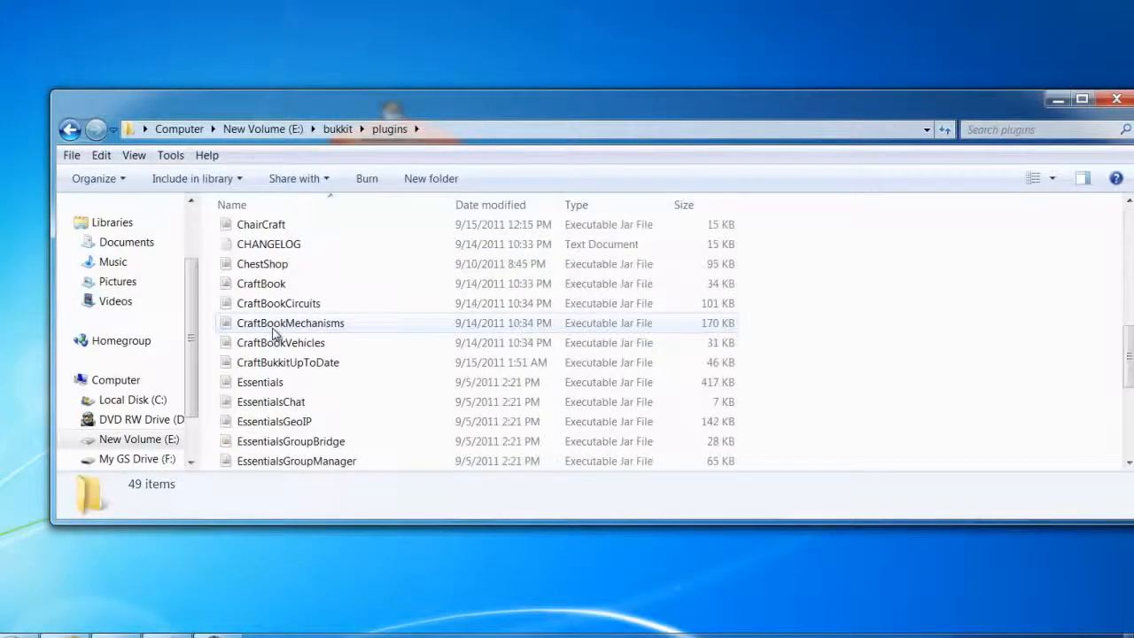
{"action": "scroll", "coordinate": [274, 329], "scroll_direction": "up", "scroll_amount": 11}
{"action": "scroll", "coordinate": [259, 367], "scroll_direction": "up", "scroll_amount": 1}
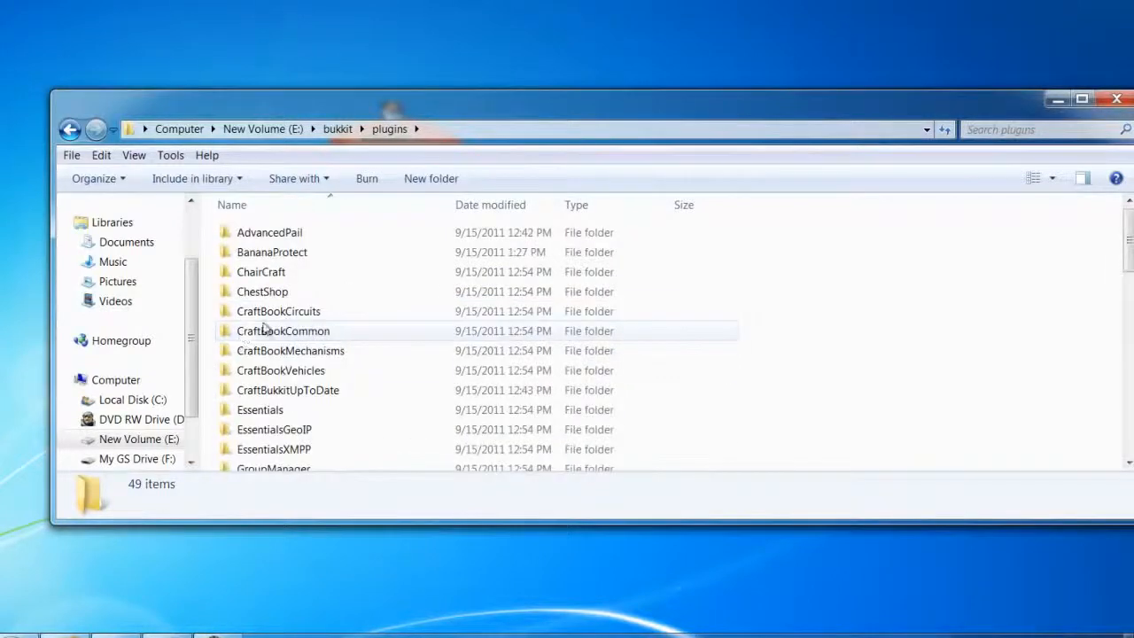
{"action": "scroll", "coordinate": [301, 299], "scroll_direction": "down", "scroll_amount": 4}
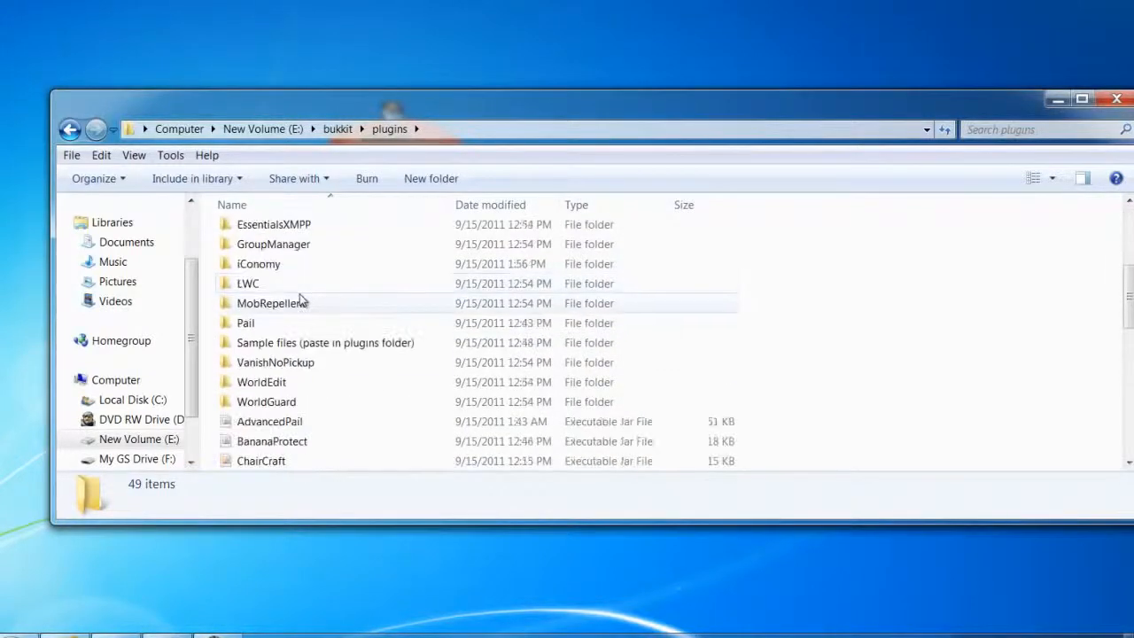
{"action": "scroll", "coordinate": [303, 303], "scroll_direction": "down", "scroll_amount": 2}
{"action": "scroll", "coordinate": [265, 354], "scroll_direction": "down", "scroll_amount": 1}
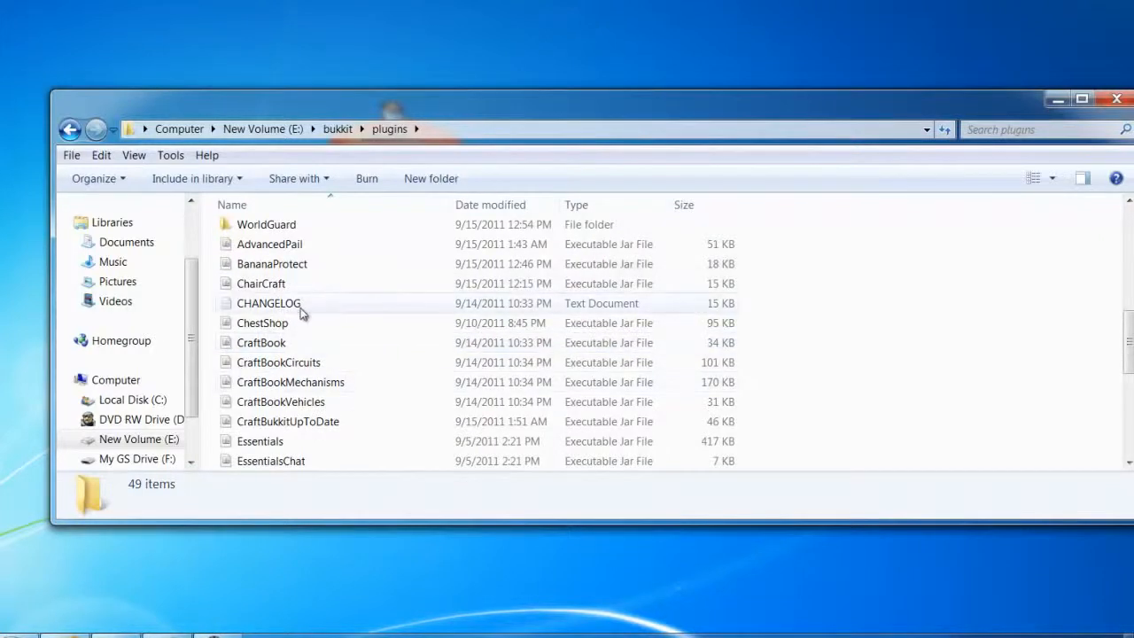
{"action": "key", "text": "BackSpace"}
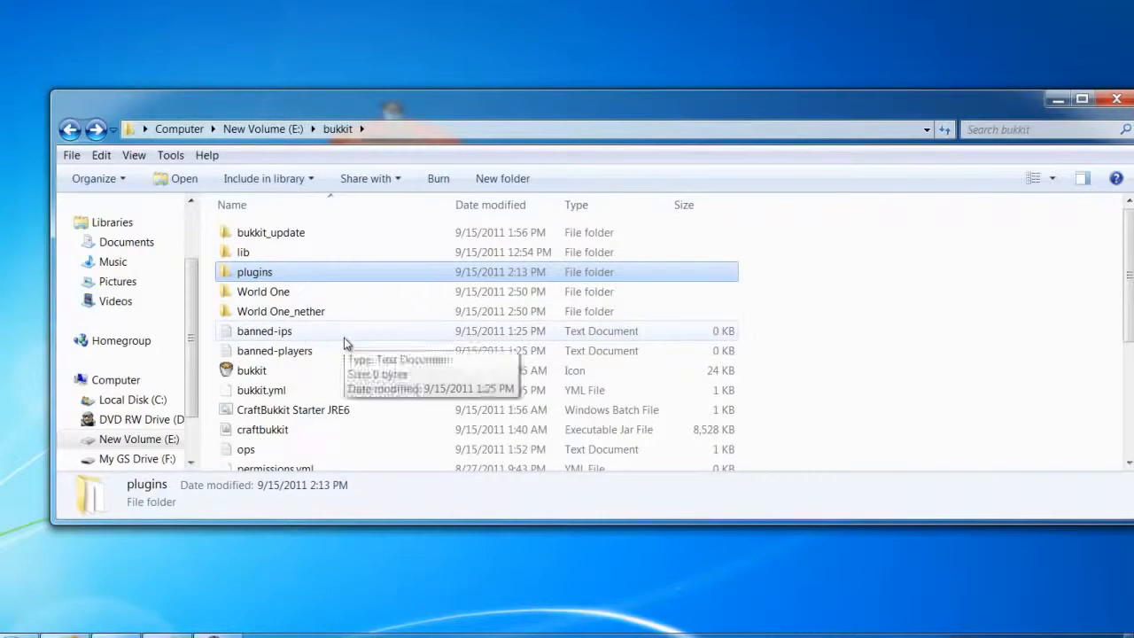
Revisit the plugins folder to view its plugin folders, and go back to the bukkit folder.
{"action": "key", "text": "BackSpace"}
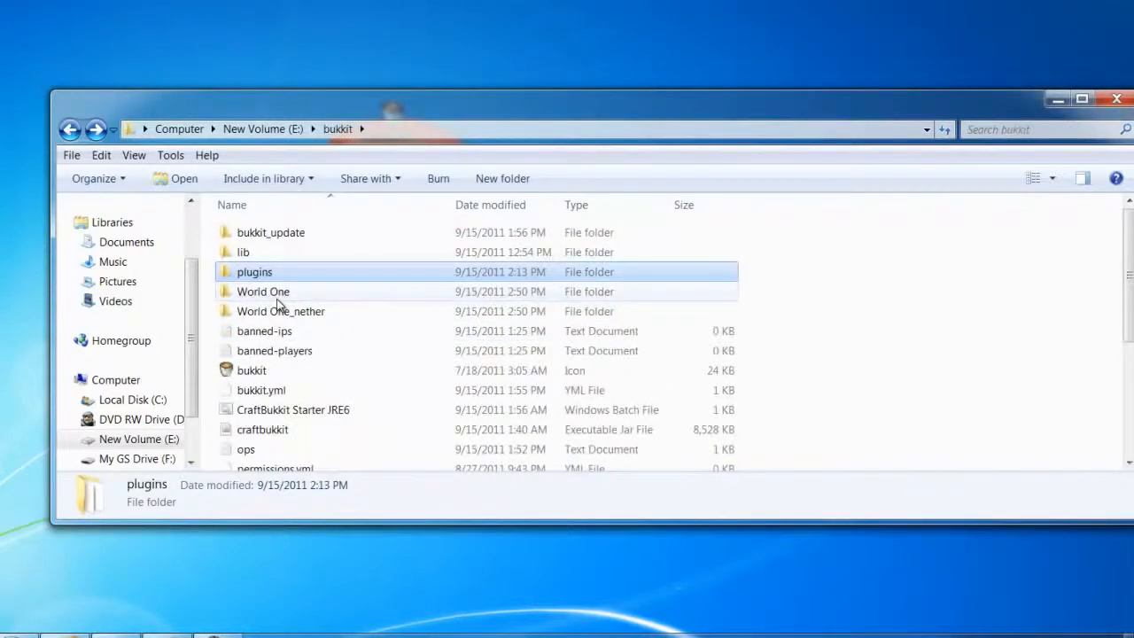
{"action": "double_click", "coordinate": [280, 274]}
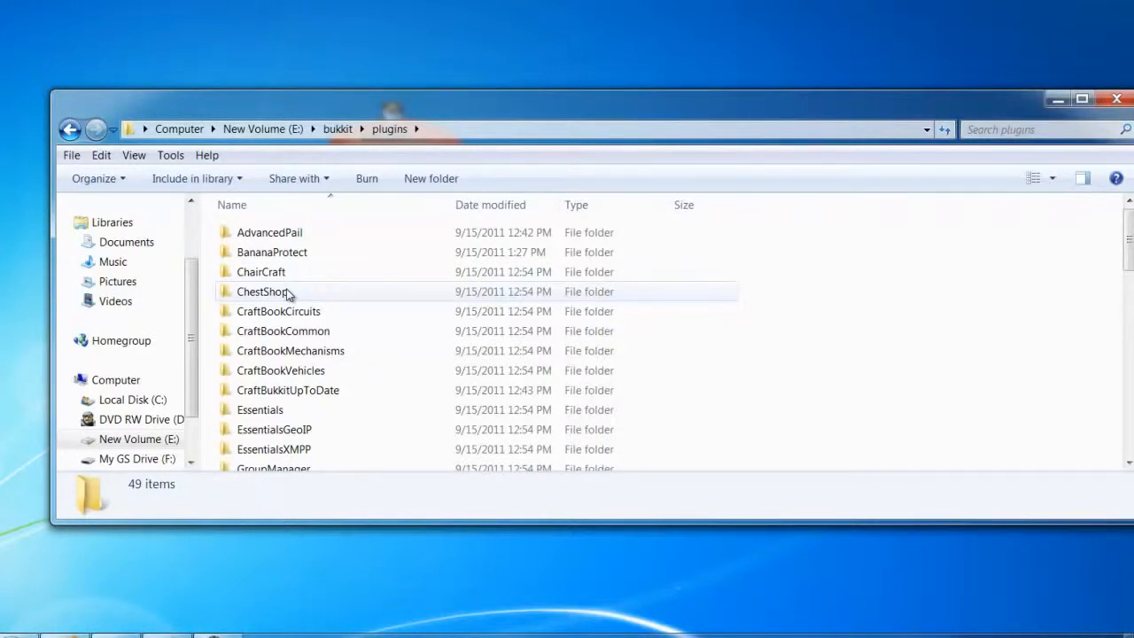
{"action": "key", "text": "BackSpace"}
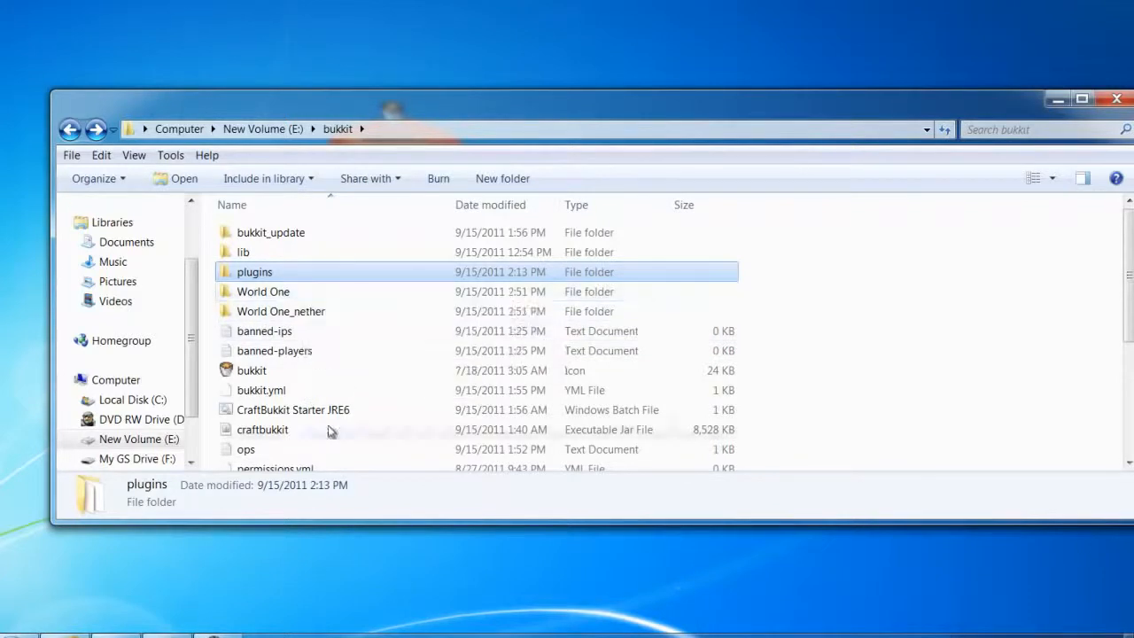
Switch to Pail Server Manager, examine its log, players list and the actions available for a player, and minimize the window.
{"action": "mouse_move", "coordinate": [166, 634]}
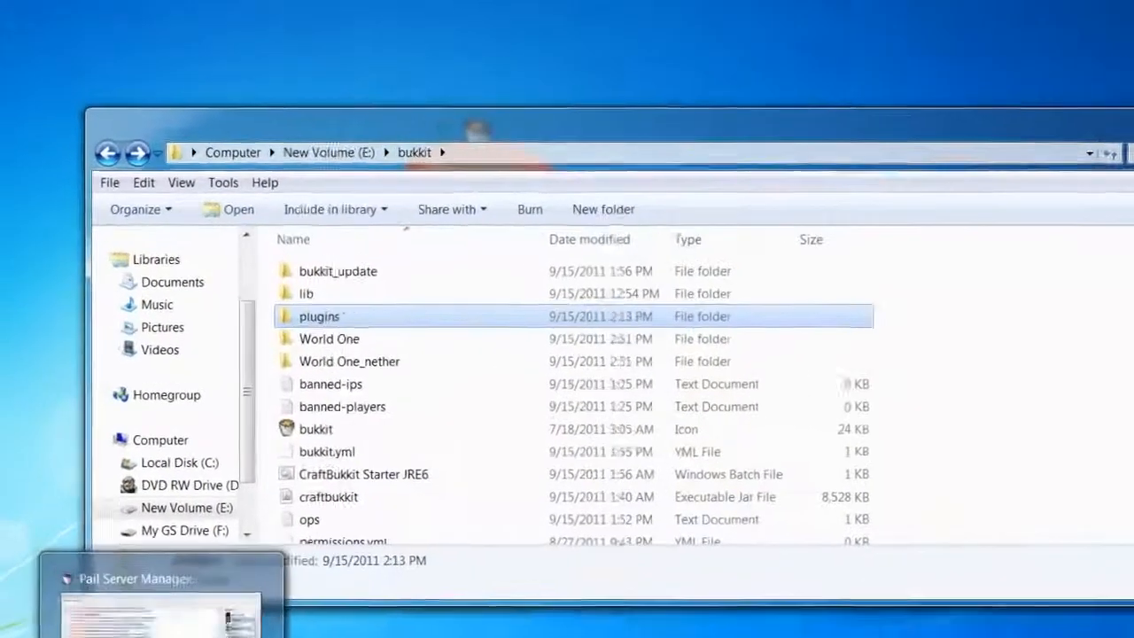
{"action": "left_click", "coordinate": [116, 634]}
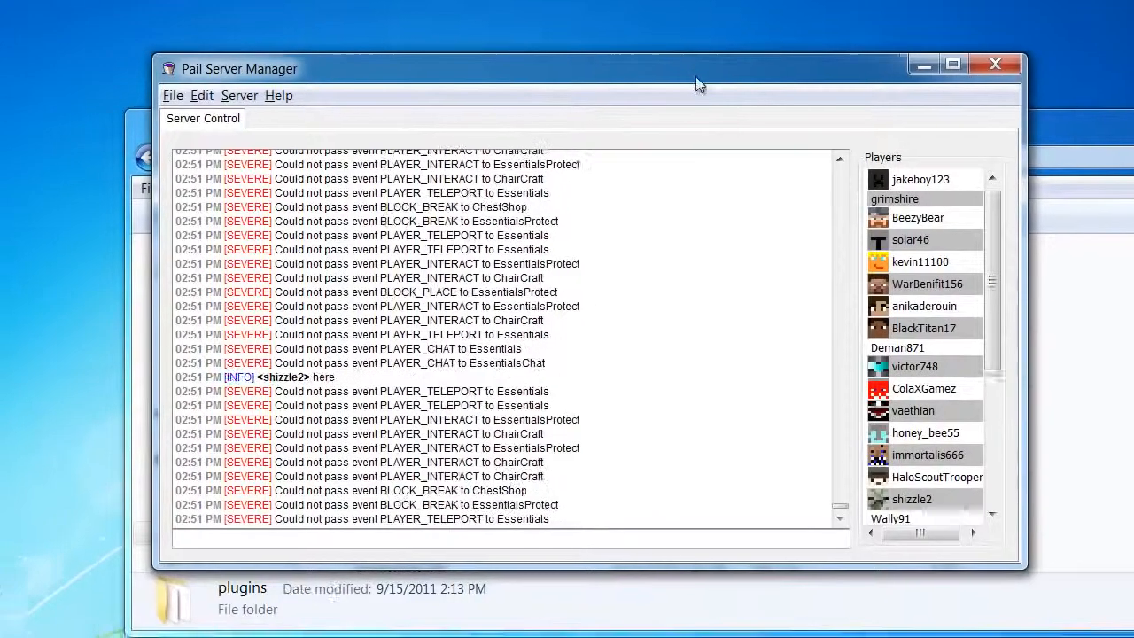
{"action": "left_click_drag", "start_coordinate": [696, 77], "coordinate": [399, 171]}
{"action": "left_click", "coordinate": [863, 253]}
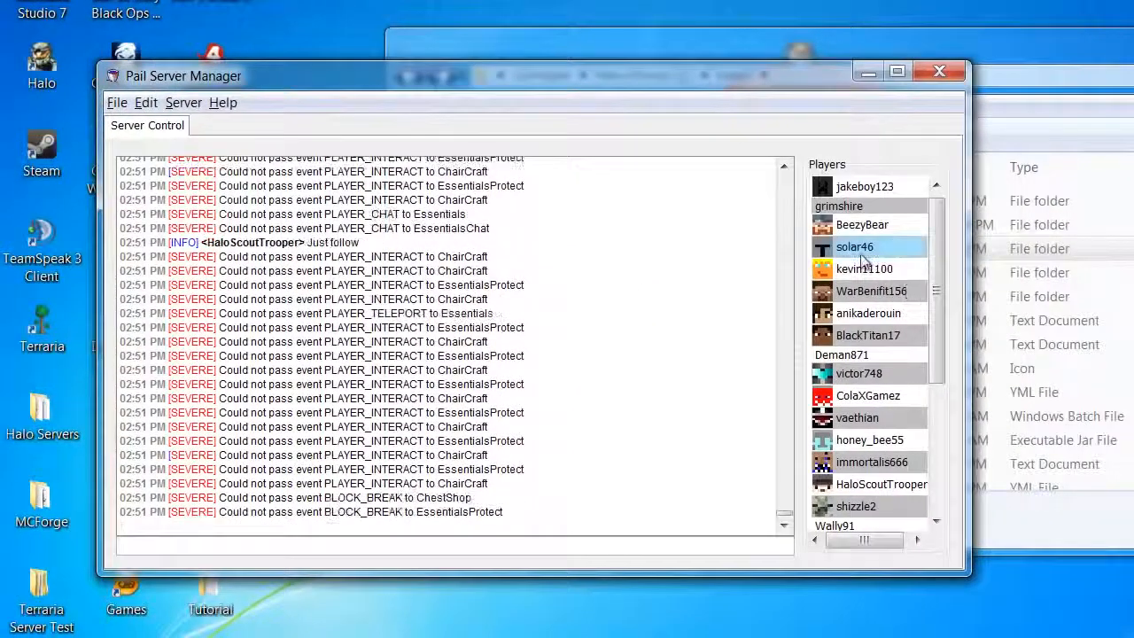
{"action": "scroll", "coordinate": [862, 259], "scroll_direction": "down", "scroll_amount": 5}
{"action": "scroll", "coordinate": [870, 285], "scroll_direction": "up", "scroll_amount": 5}
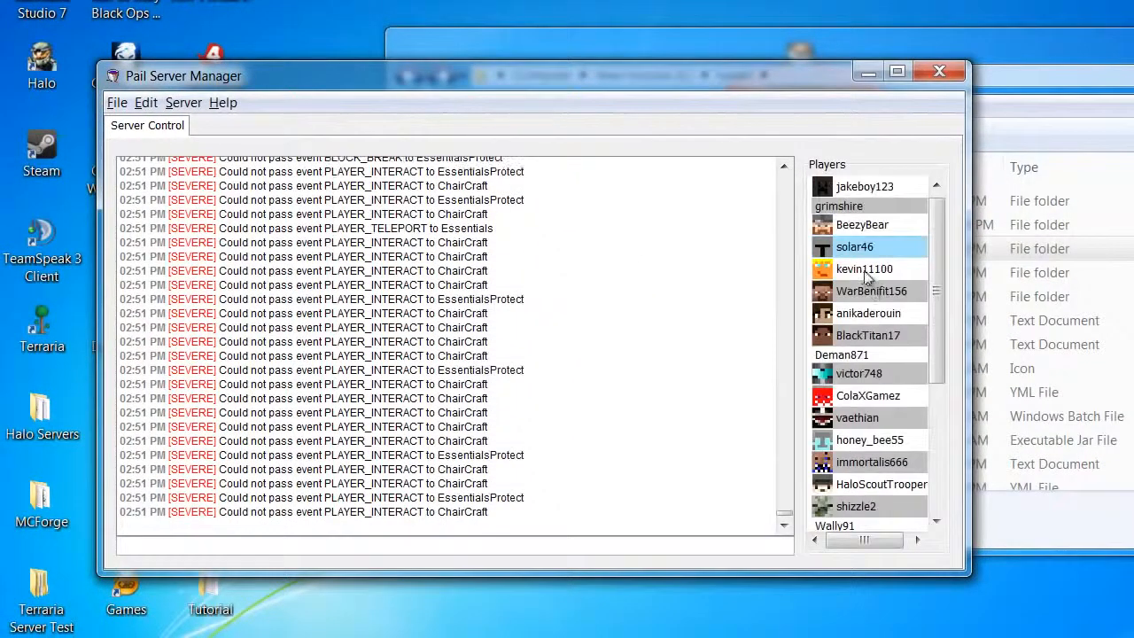
{"action": "right_click", "coordinate": [860, 272]}
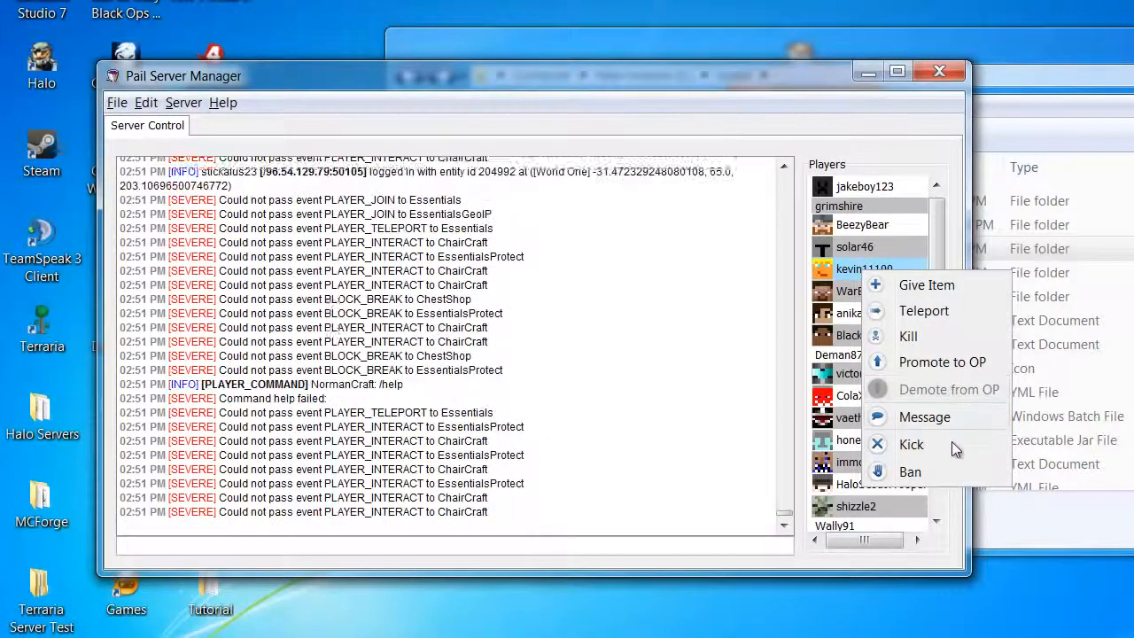
{"action": "left_click", "coordinate": [617, 335]}
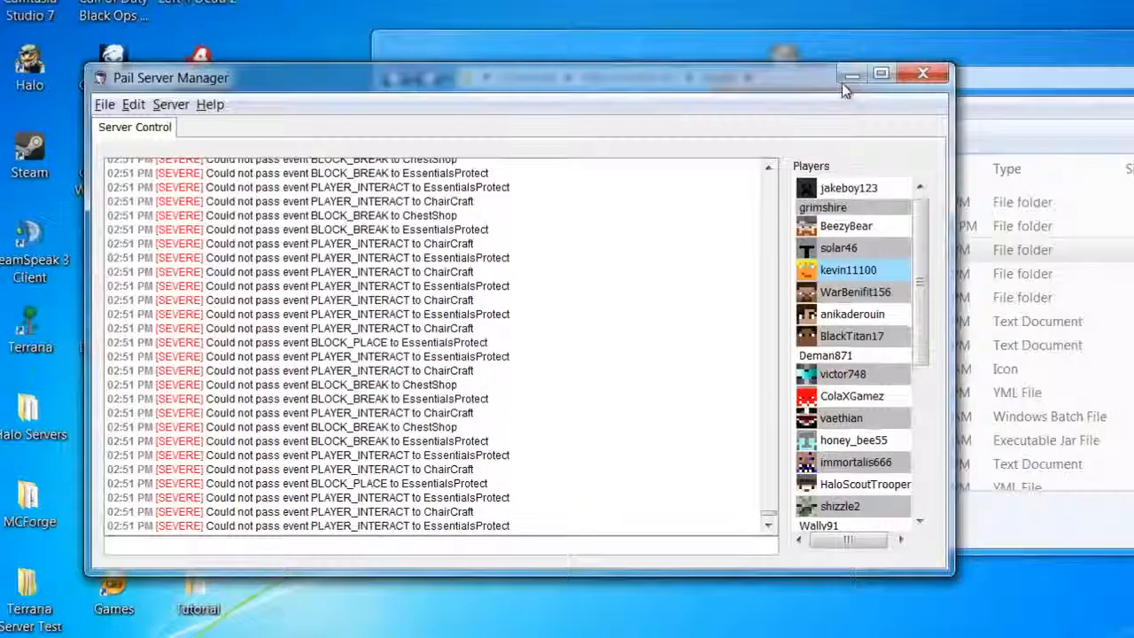
{"action": "left_click", "coordinate": [868, 71]}
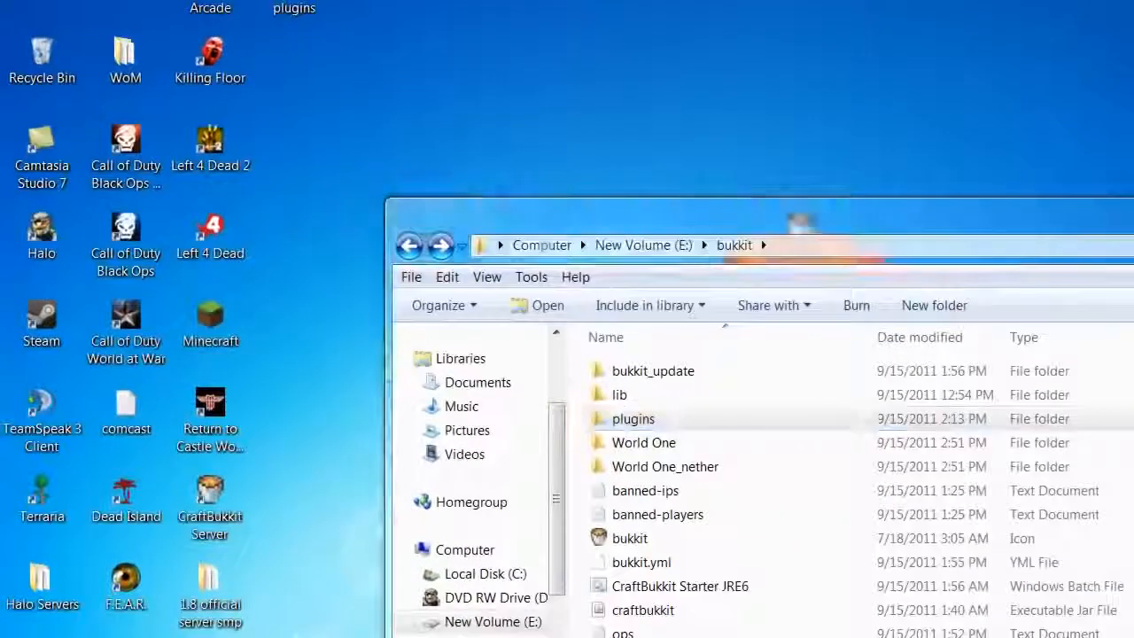
View the server's command-line console and Pail Server Manager, and minimize both windows.
{"action": "left_click", "coordinate": [478, 636]}
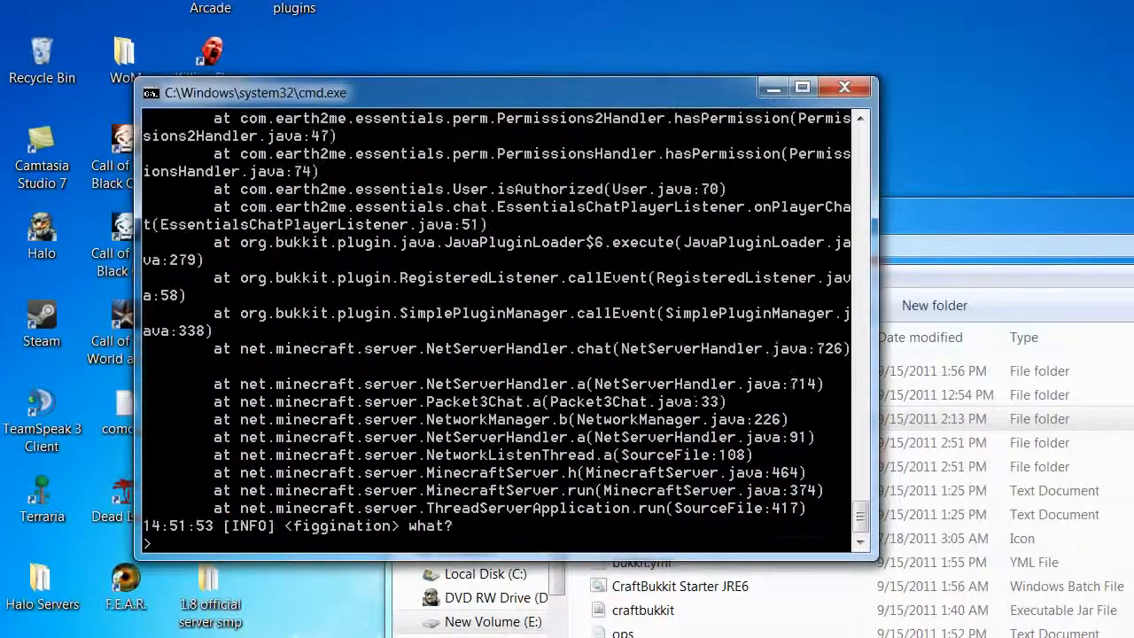
{"action": "left_click", "coordinate": [525, 636]}
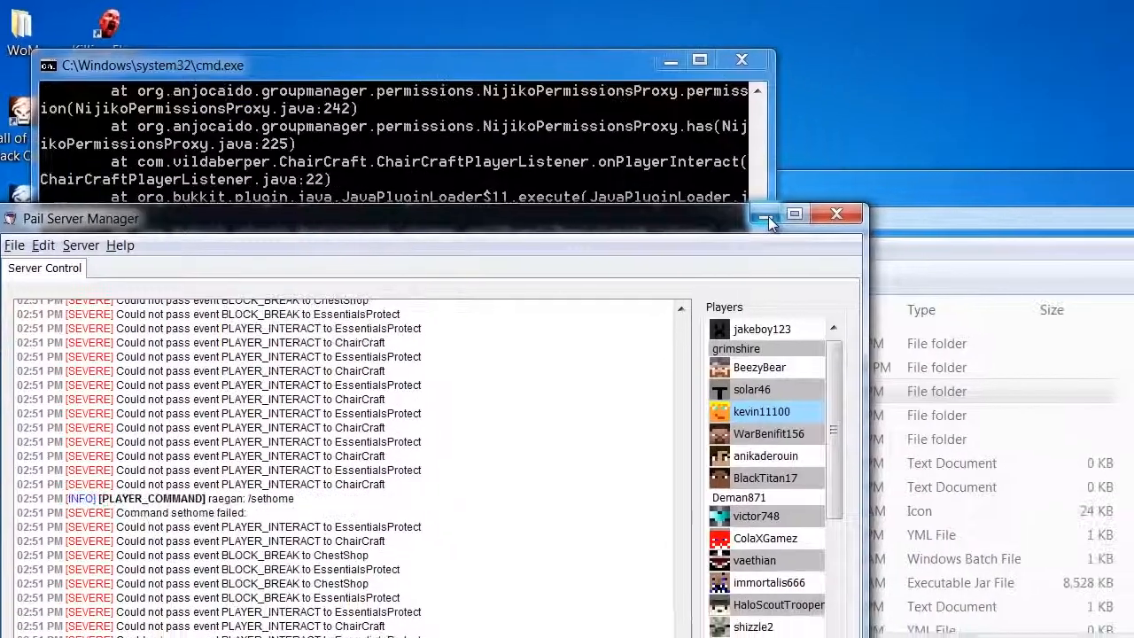
{"action": "left_click", "coordinate": [869, 246]}
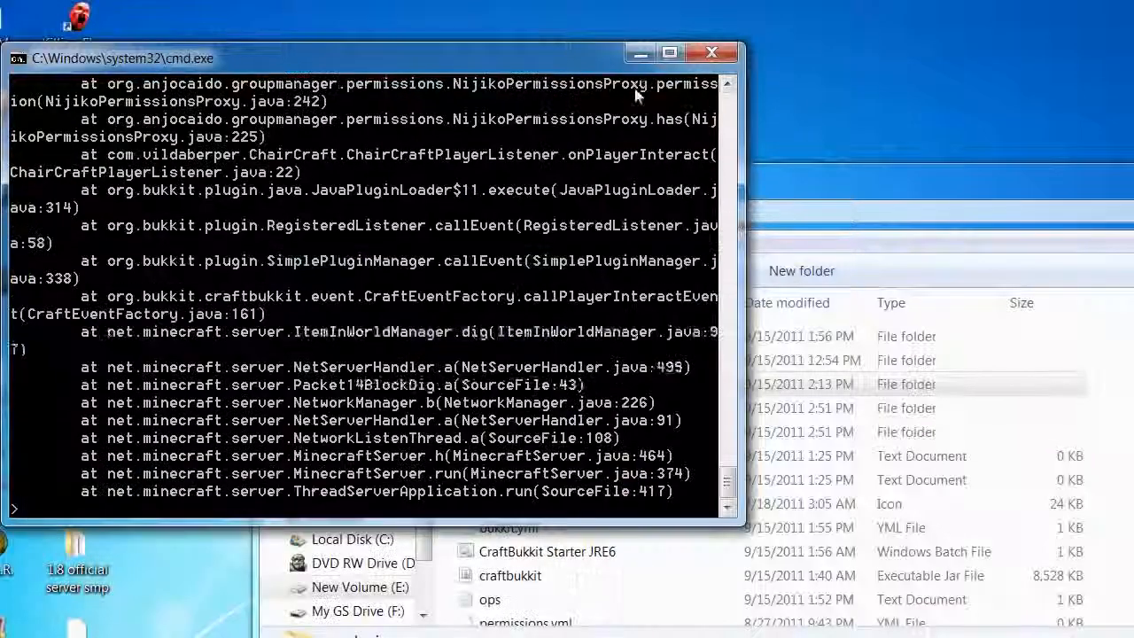
{"action": "left_click_drag", "start_coordinate": [611, 59], "coordinate": [589, 160]}
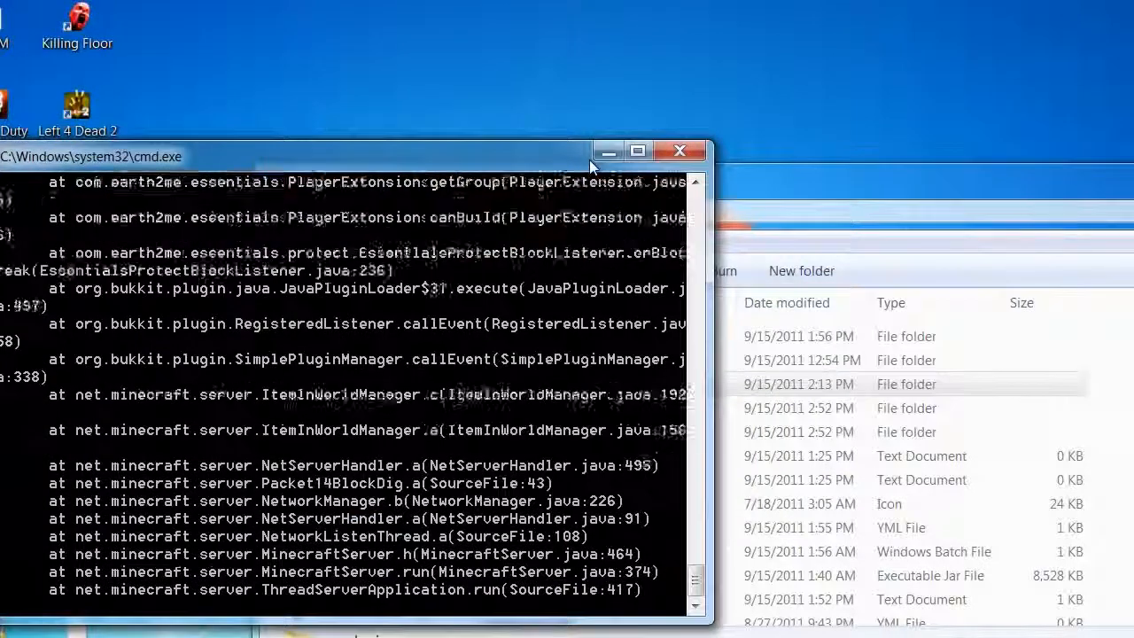
{"action": "left_click", "coordinate": [601, 156]}
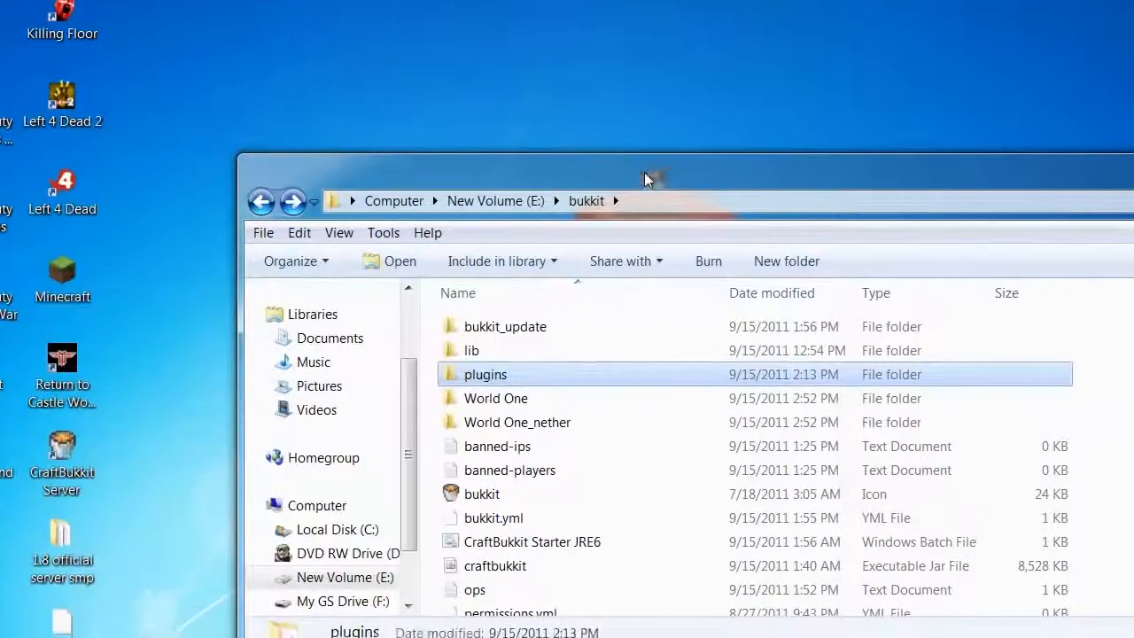
Close the bukkit folder window and dismiss the poke message on the desktop.
{"action": "left_click_drag", "start_coordinate": [644, 172], "coordinate": [351, 217]}
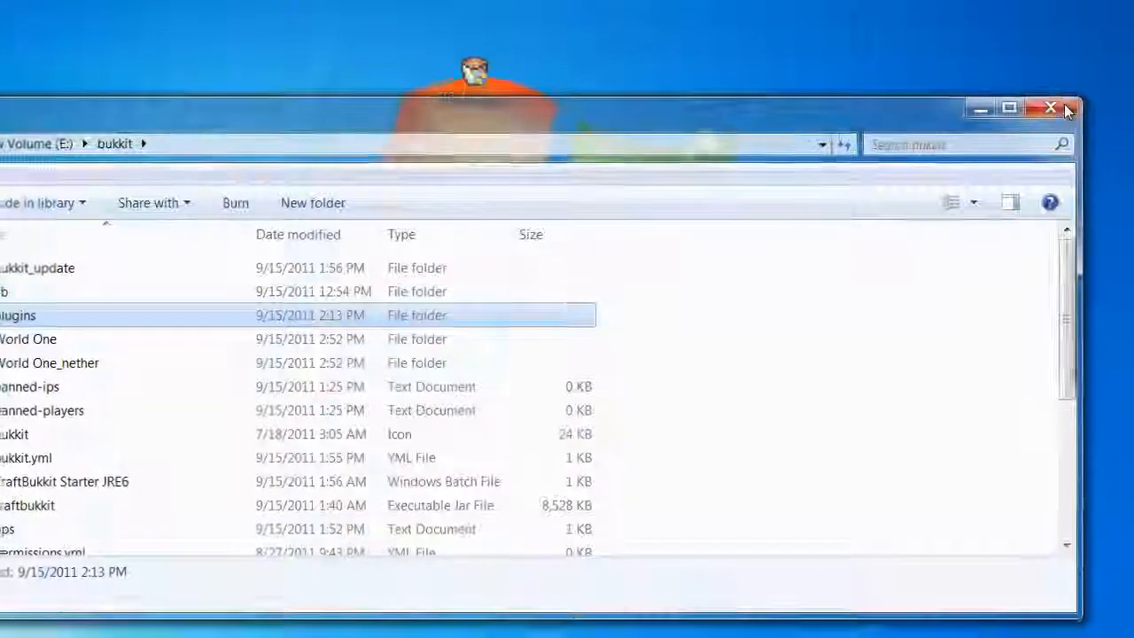
{"action": "left_click", "coordinate": [1057, 105]}
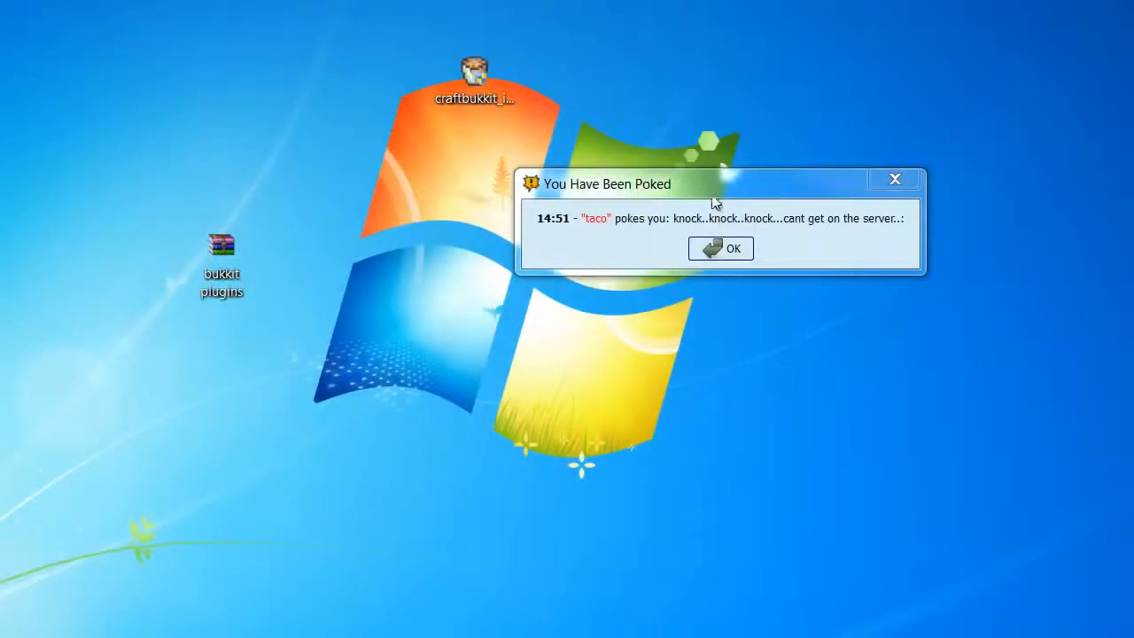
{"action": "left_click_drag", "start_coordinate": [706, 195], "coordinate": [589, 255]}
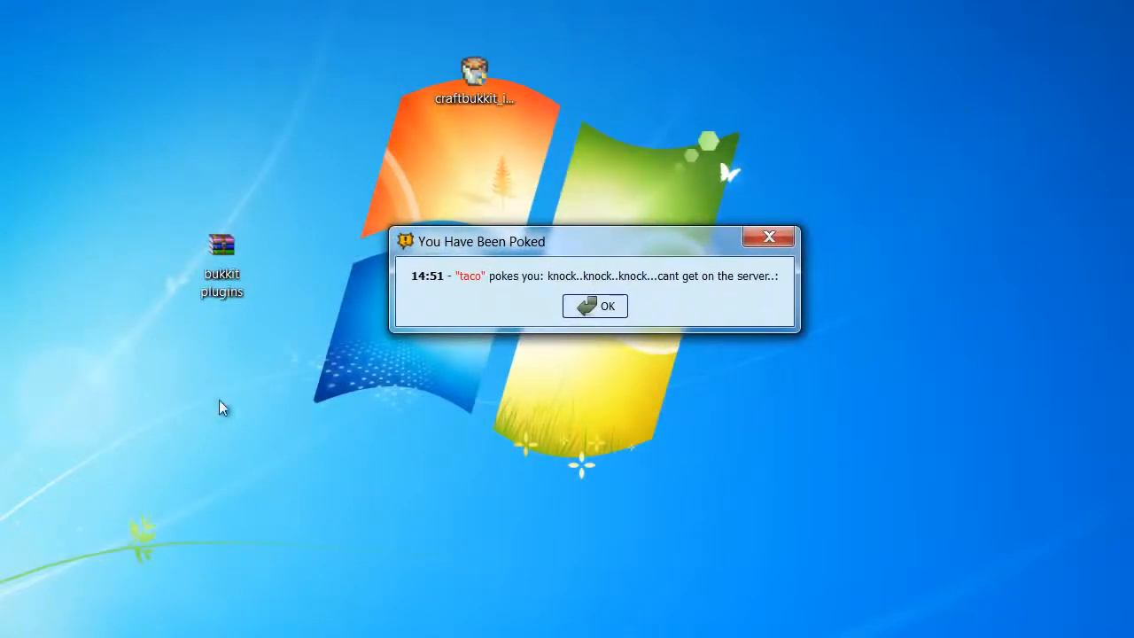
{"action": "left_click", "coordinate": [584, 315]}
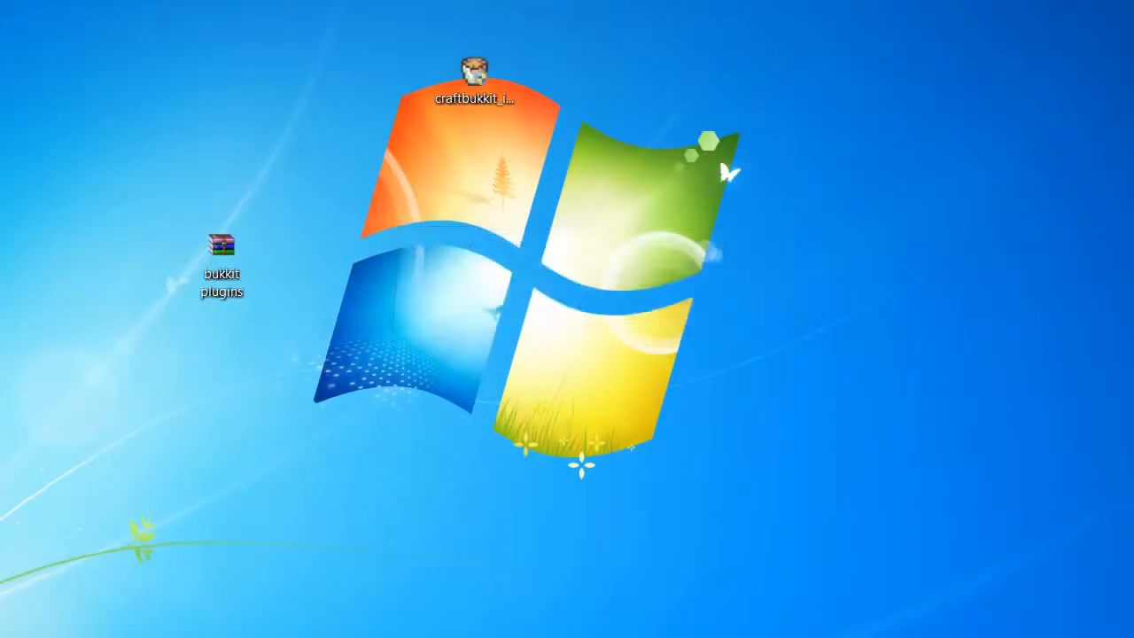
Open a Command Prompt, display the Windows IP configuration to read the IPv4 address and default gateway, and exit the prompt.
{"action": "key", "text": "super"}
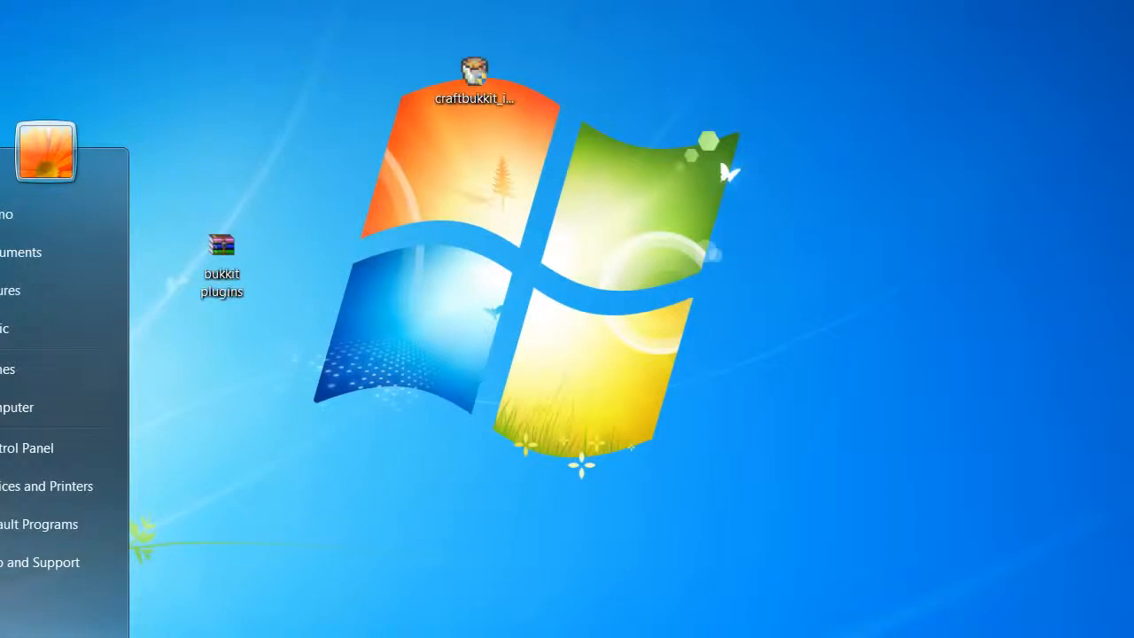
{"action": "type", "text": "cmd"}
{"action": "key", "text": "Return"}
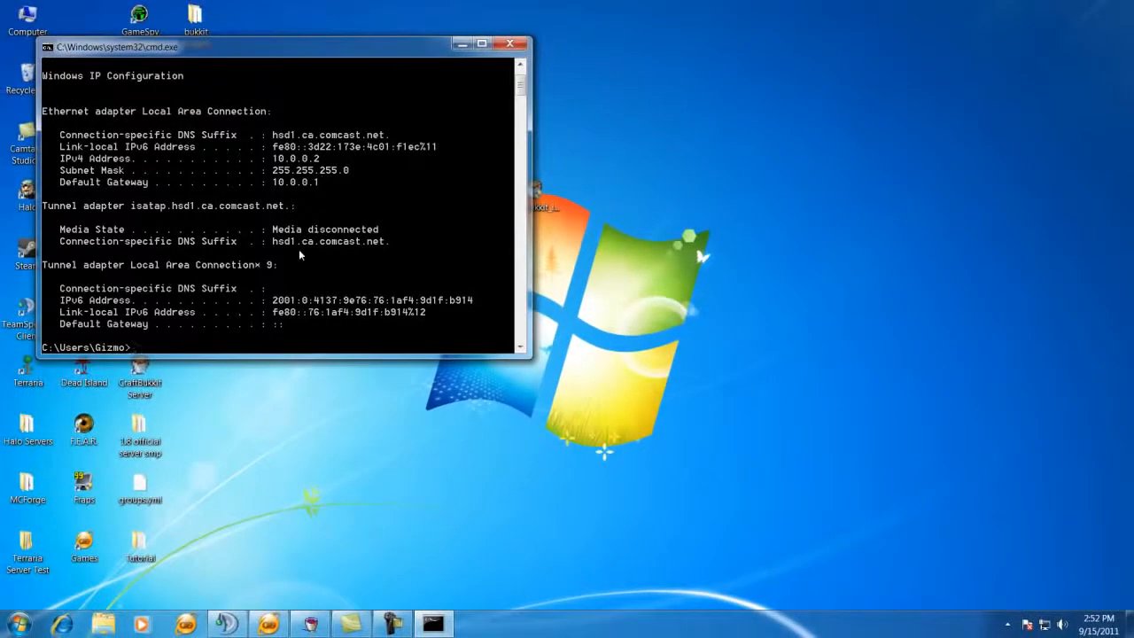
{"action": "type", "text": "xit"}
{"action": "key", "text": "Return"}
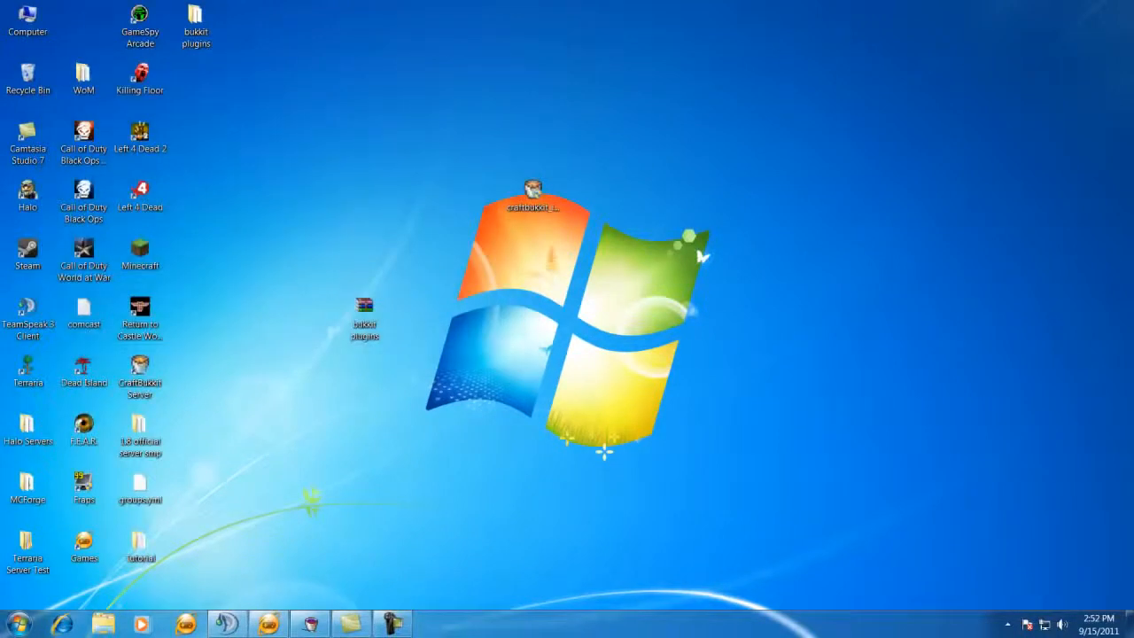
Switch to Internet Explorer and load the router's login page at 10.0.0.1.
{"action": "left_click", "coordinate": [62, 624]}
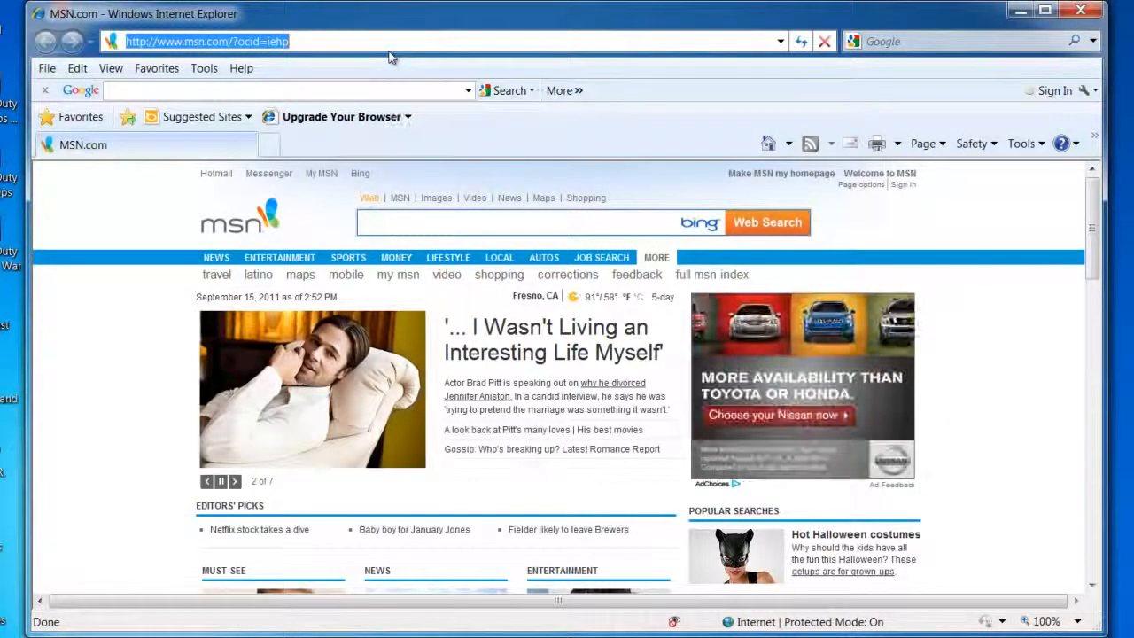
{"action": "type", "text": "10"}
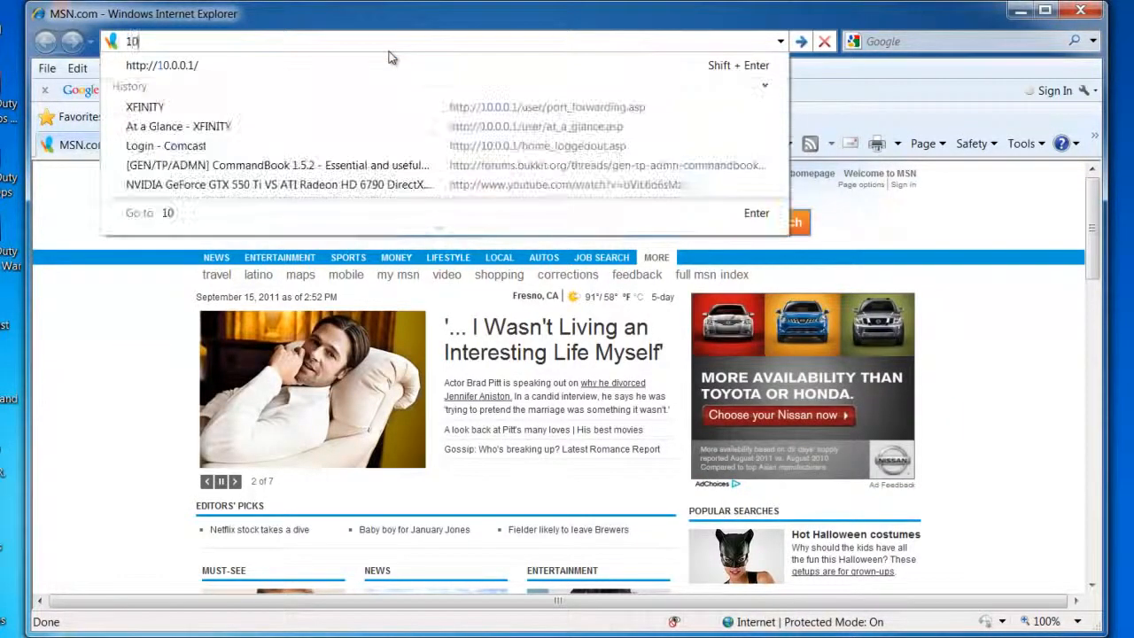
{"action": "type", "text": ".0.0.1"}
{"action": "key", "text": "Return"}
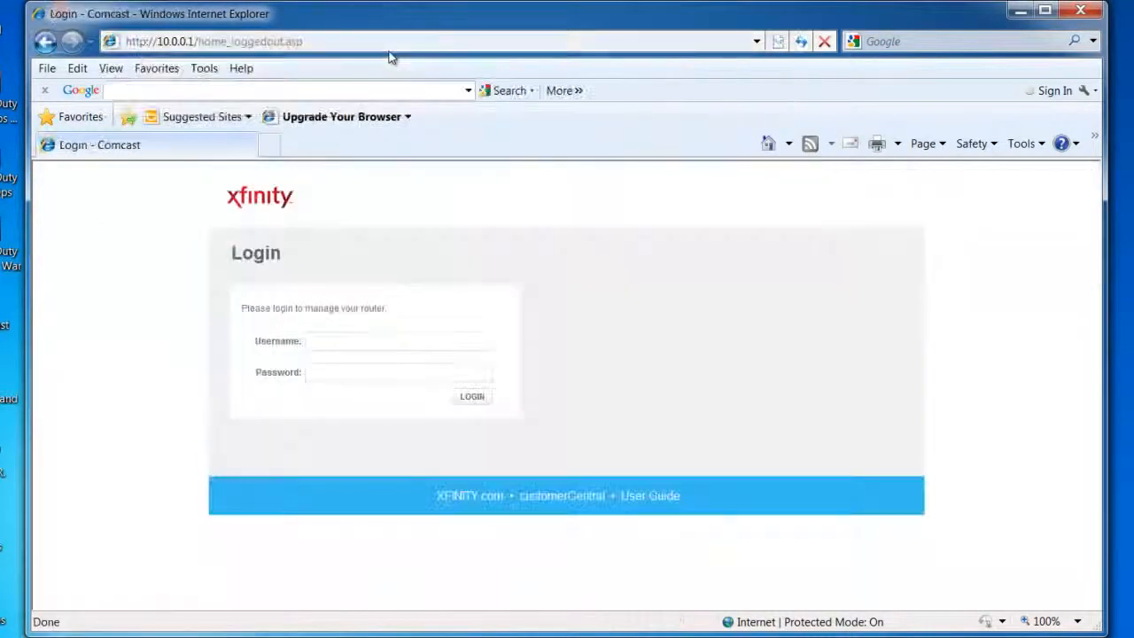
Log in to the router with the username admin and the saved account password.
{"action": "left_click", "coordinate": [359, 347]}
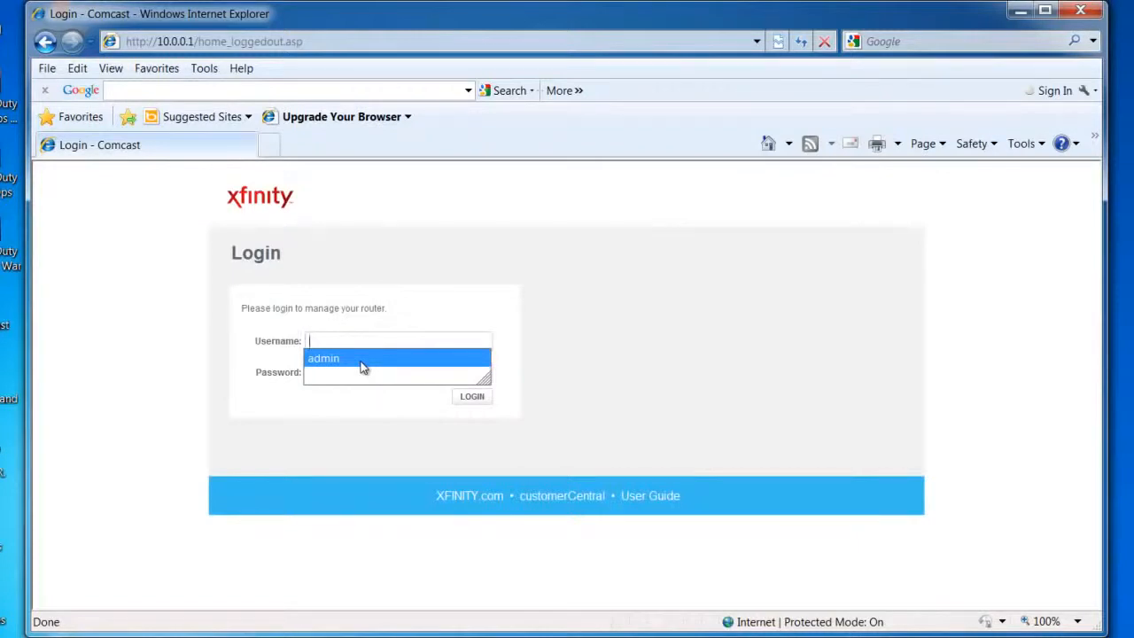
{"action": "left_click", "coordinate": [420, 257]}
{"action": "left_click", "coordinate": [374, 345]}
{"action": "left_click", "coordinate": [363, 357]}
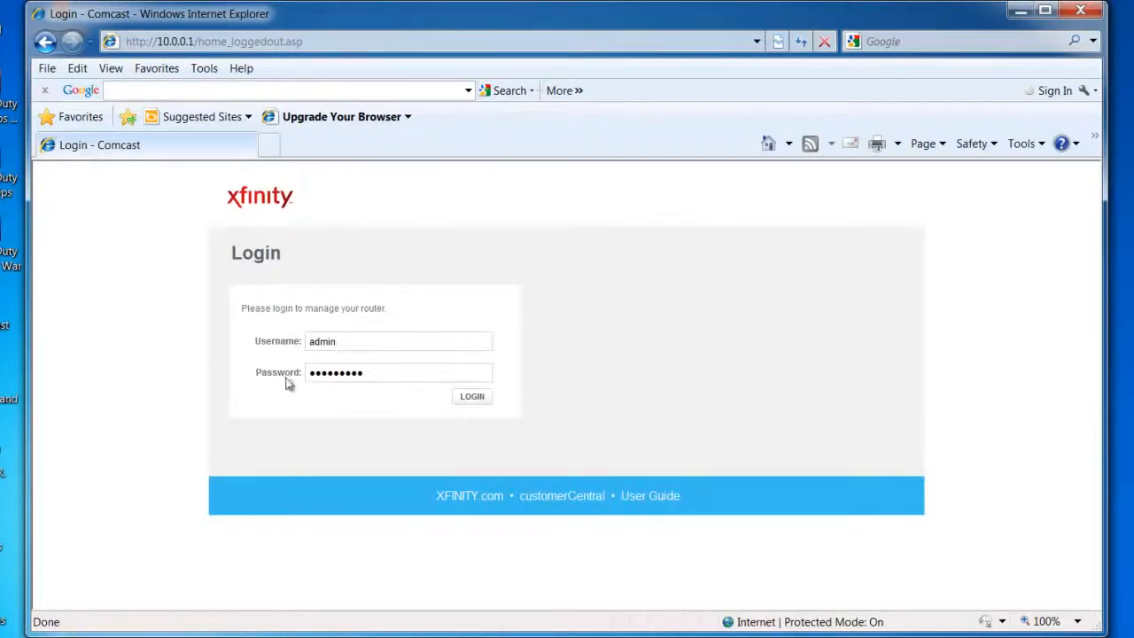
{"action": "left_click", "coordinate": [467, 401]}
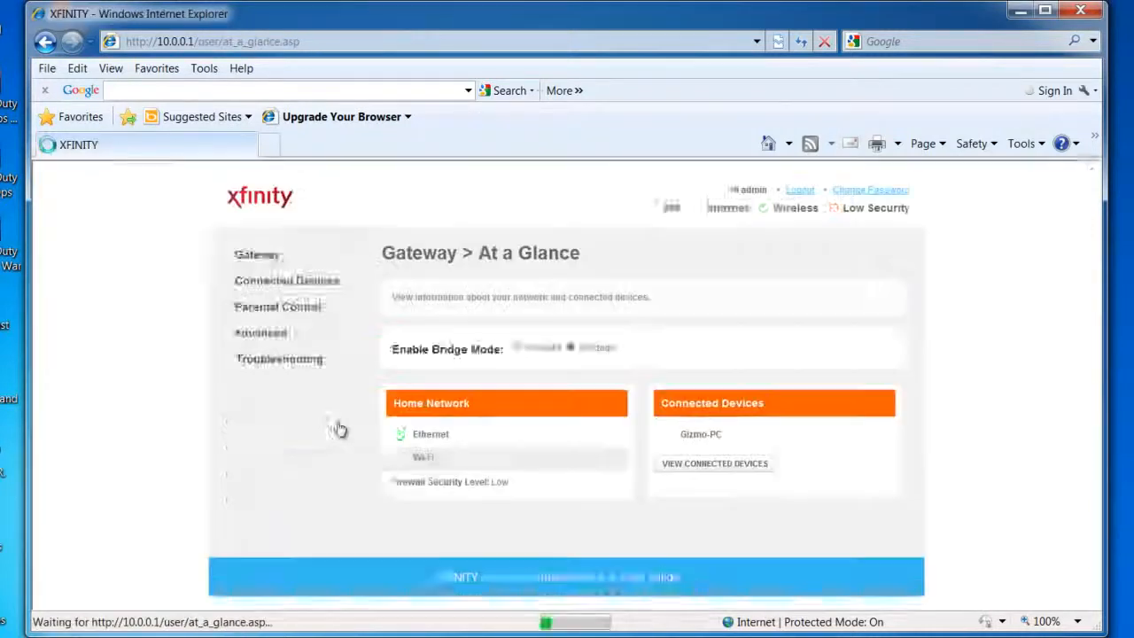
Open the router's advanced Port Forwarding page and examine the listed services, including the MC entry for port 25565.
{"action": "scroll", "coordinate": [341, 426], "scroll_direction": "down", "scroll_amount": 1}
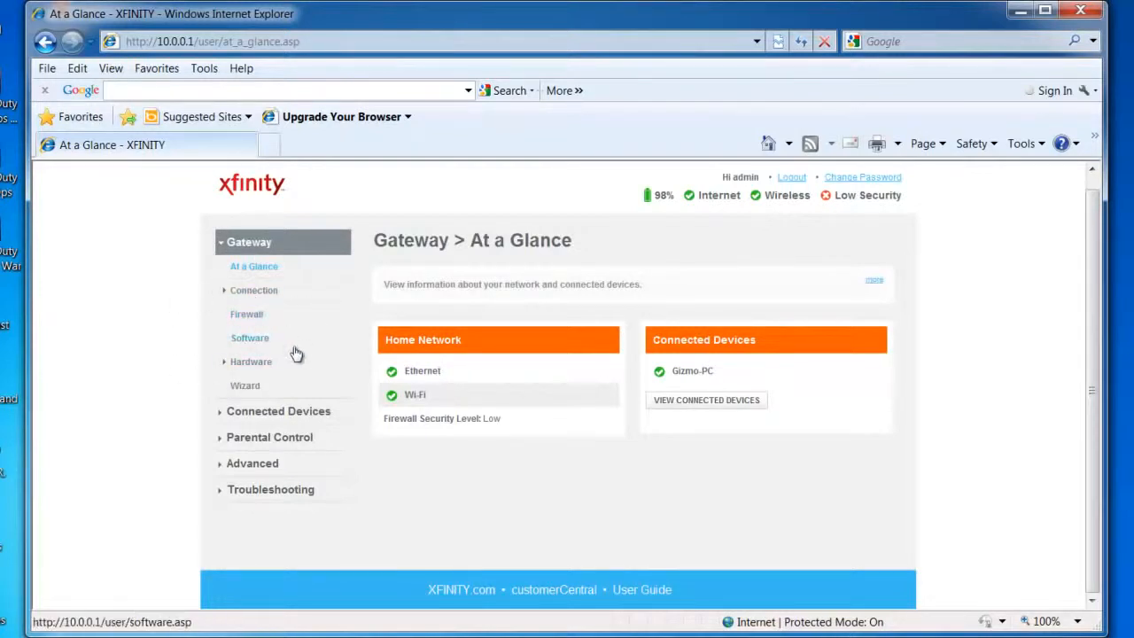
{"action": "left_click", "coordinate": [277, 463]}
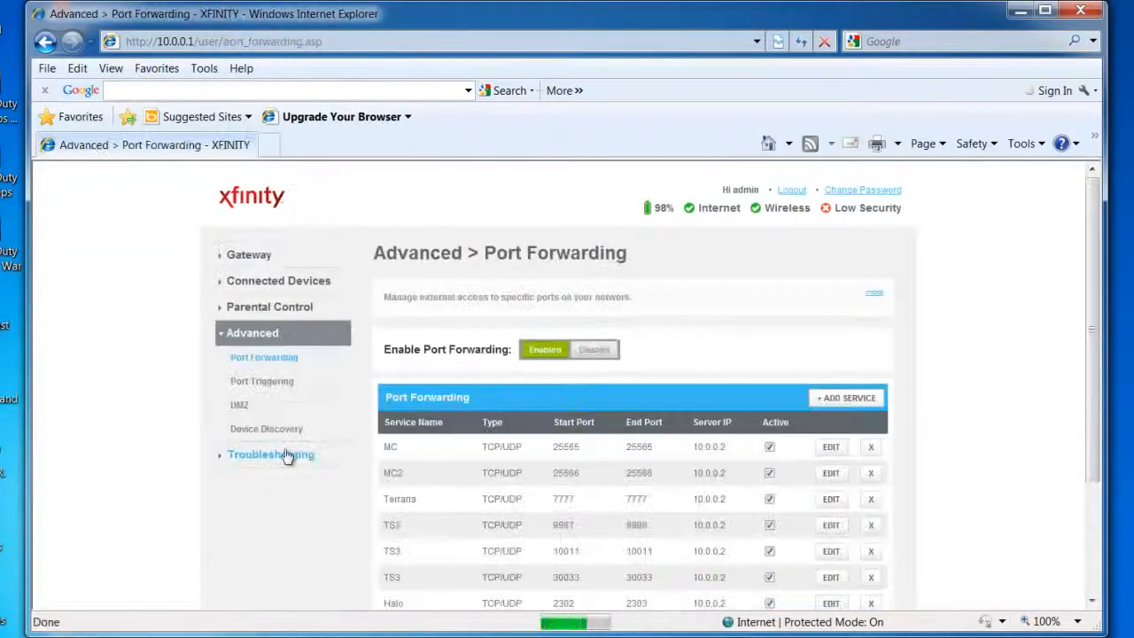
{"action": "scroll", "coordinate": [287, 453], "scroll_direction": "down", "scroll_amount": 3}
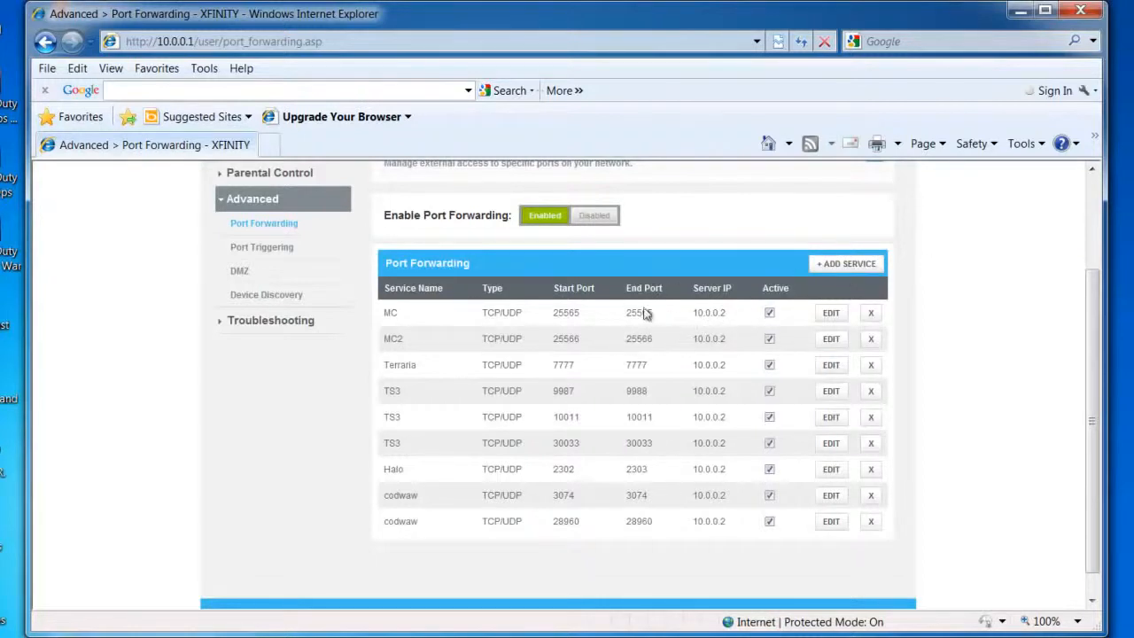
{"action": "scroll", "coordinate": [668, 345], "scroll_direction": "up", "scroll_amount": 3}
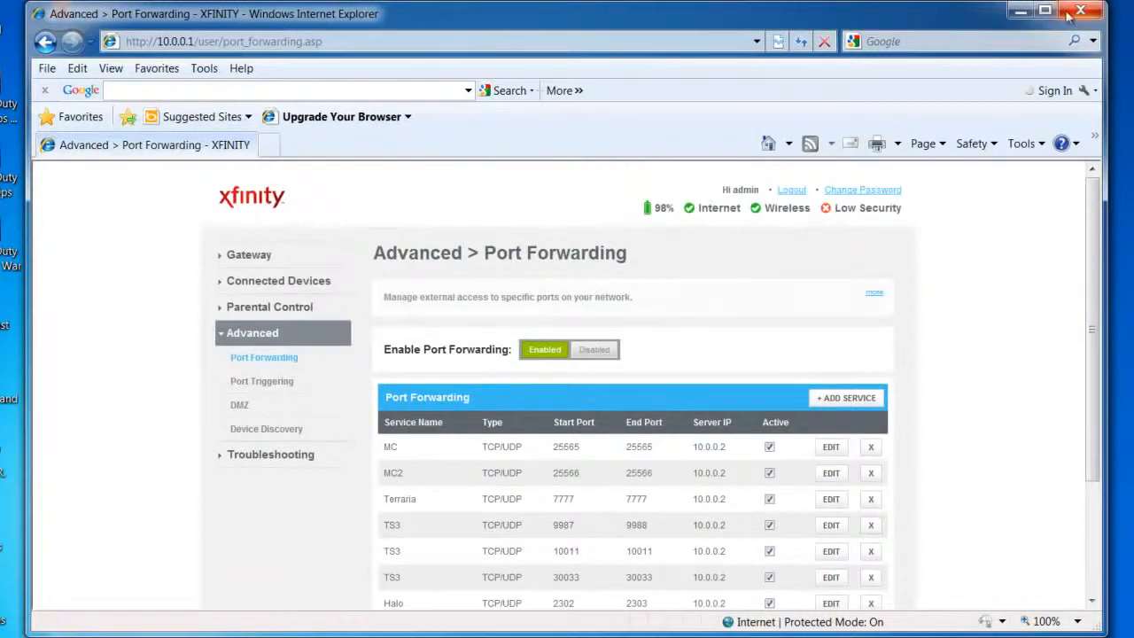
Go to the Google home page and search for "portforward".
{"action": "left_click", "coordinate": [756, 41]}
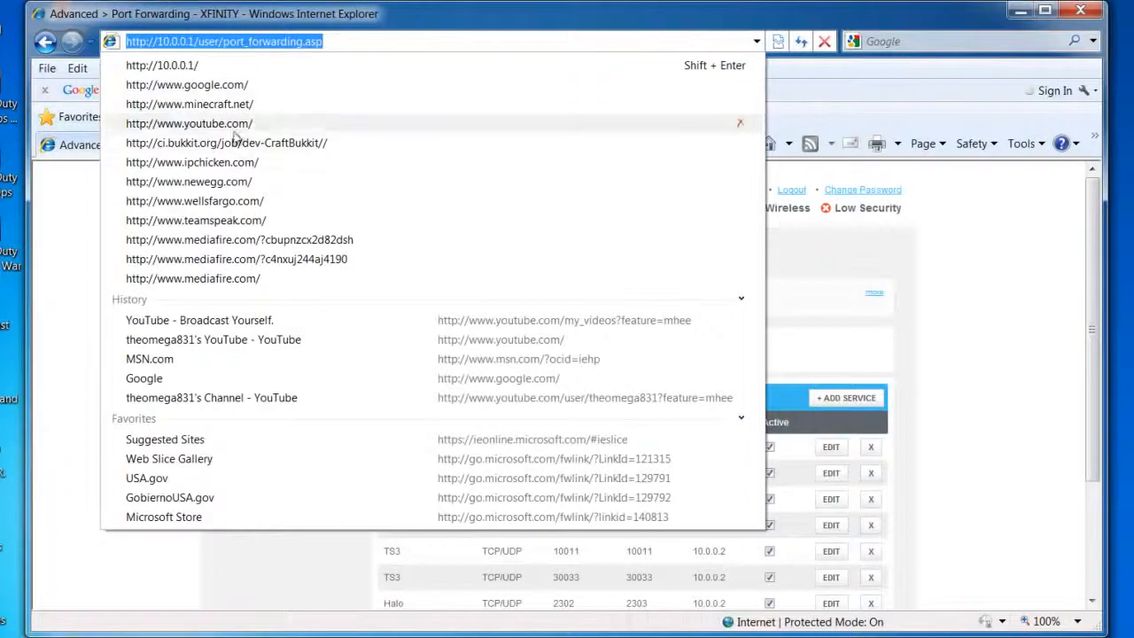
{"action": "left_click", "coordinate": [246, 85]}
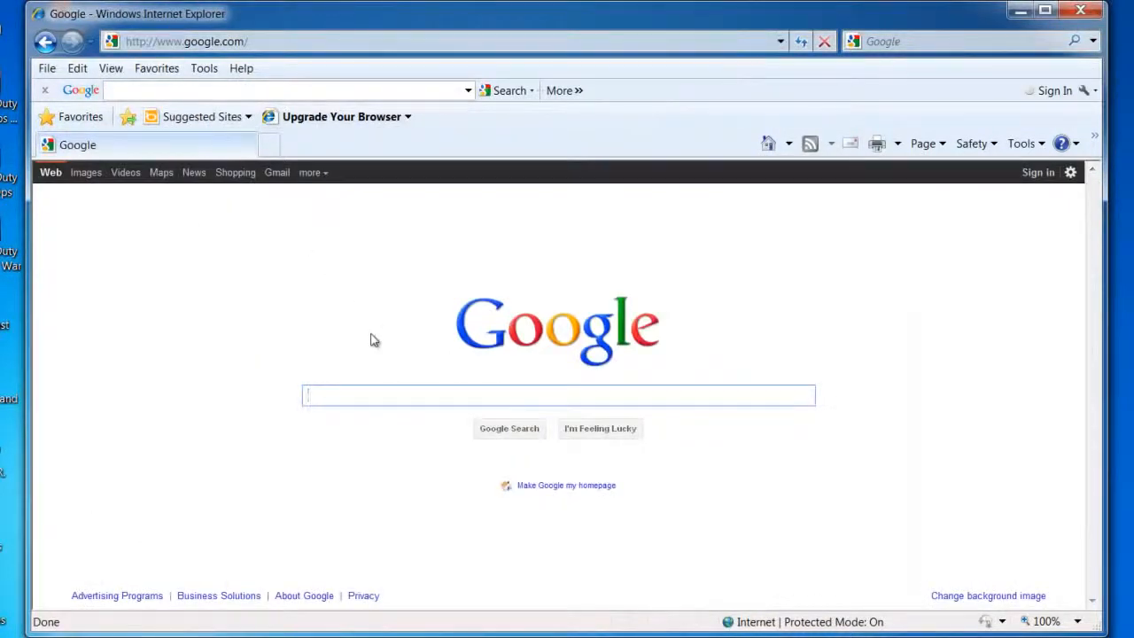
{"action": "type", "text": "portforw"}
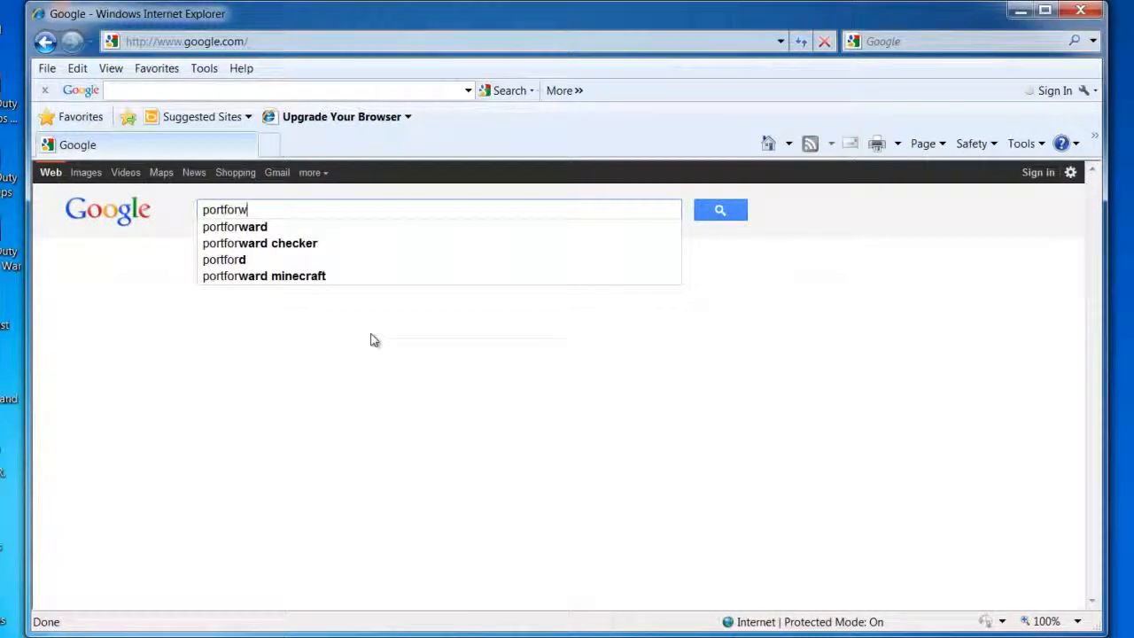
{"action": "type", "text": "ard"}
{"action": "key", "text": "Return"}
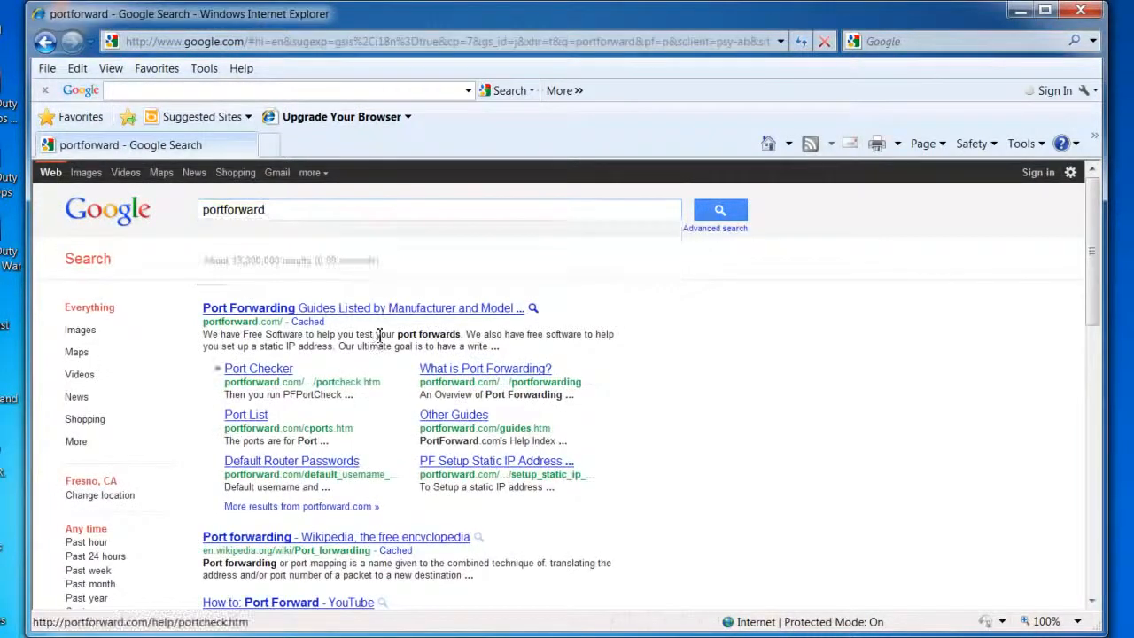
Return to the Google home page, search again for "portforward" and open the portforward.com Port Forwarding Guides result.
{"action": "key", "text": "alt+Left"}
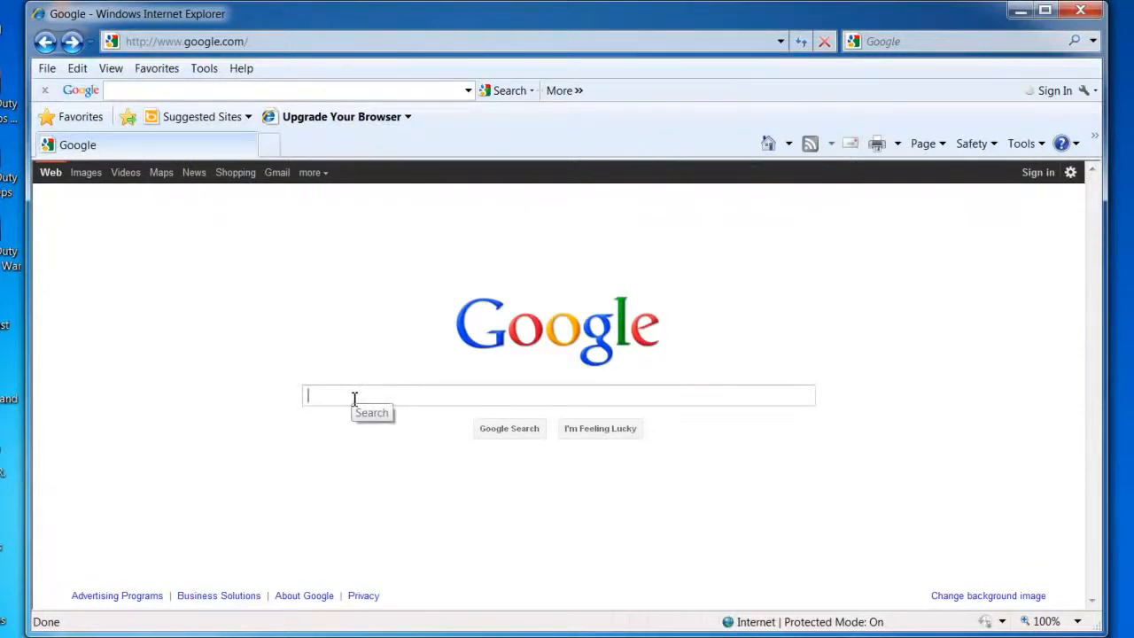
{"action": "type", "text": "por"}
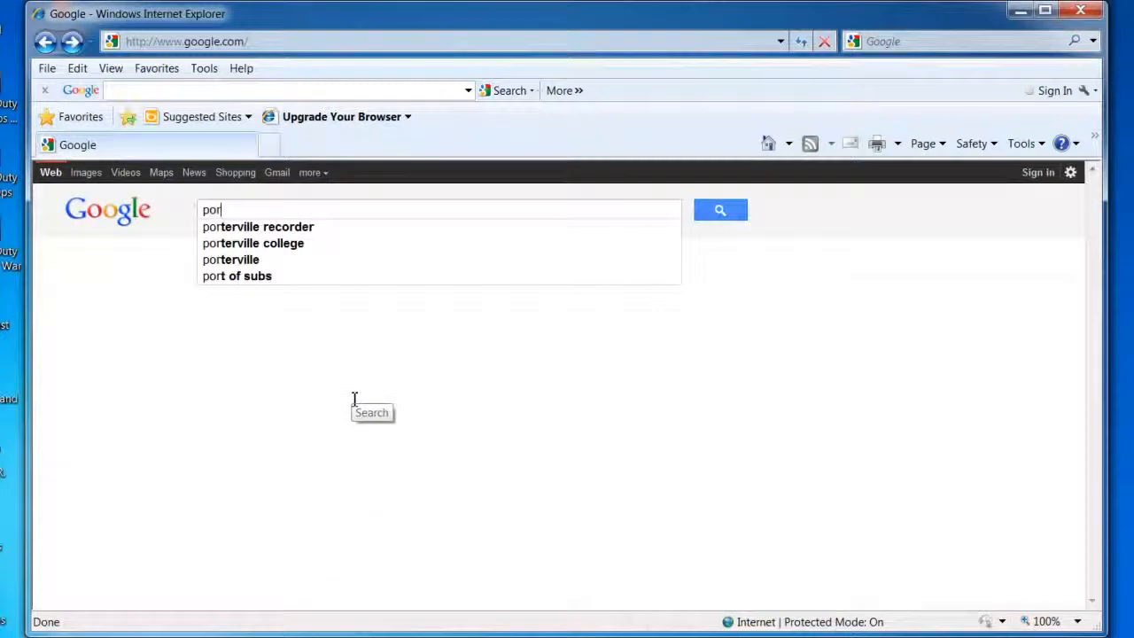
{"action": "type", "text": "t"}
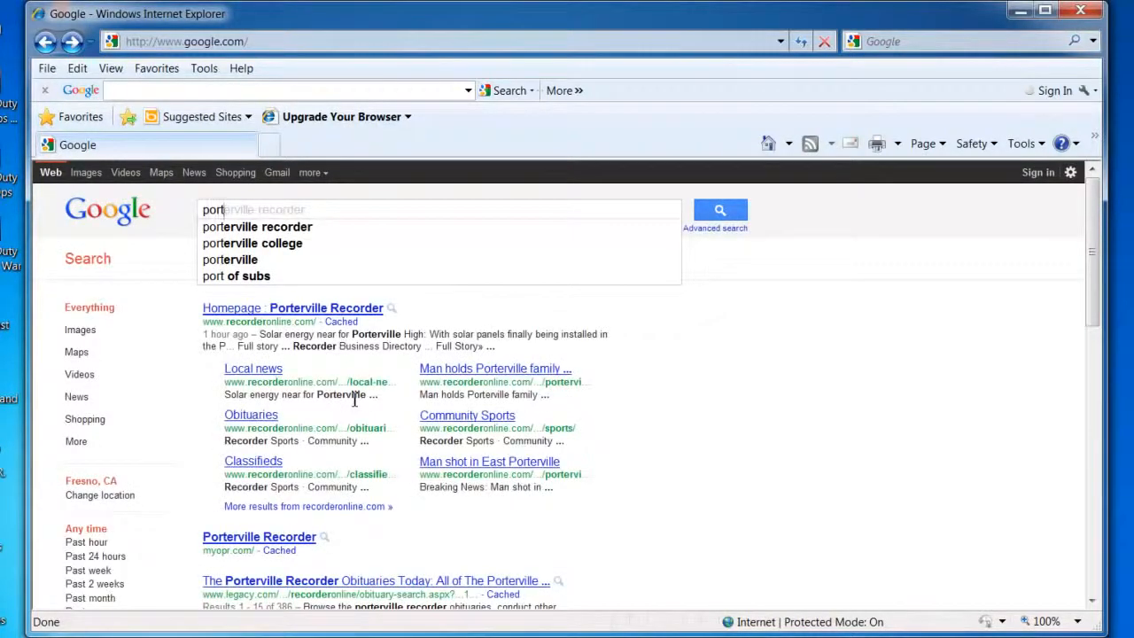
{"action": "type", "text": "forward"}
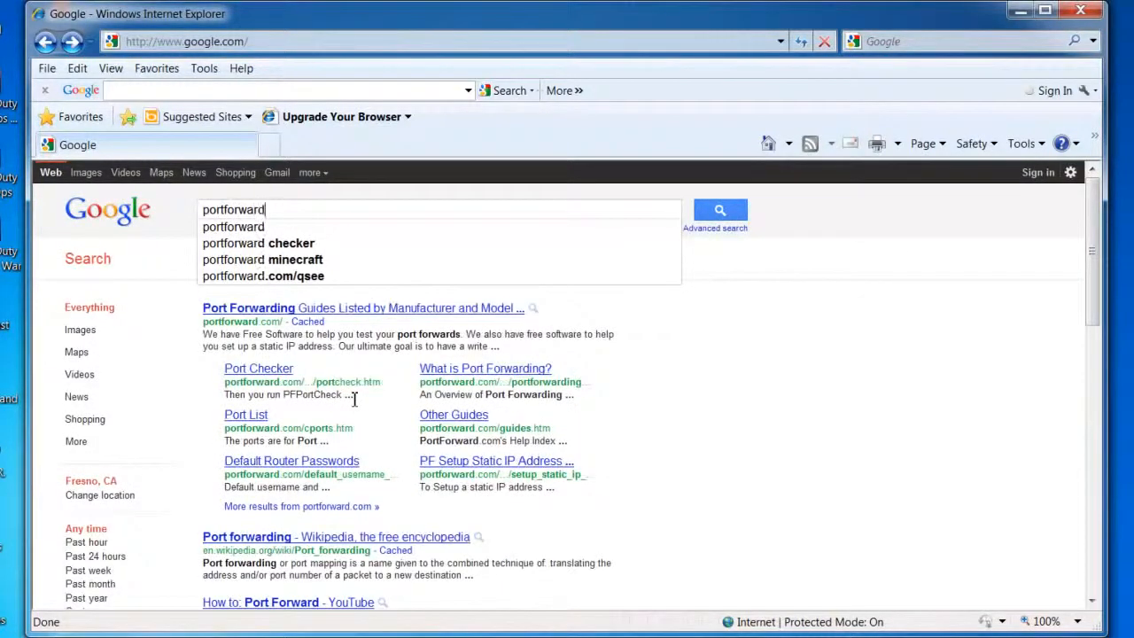
{"action": "key", "text": "Return"}
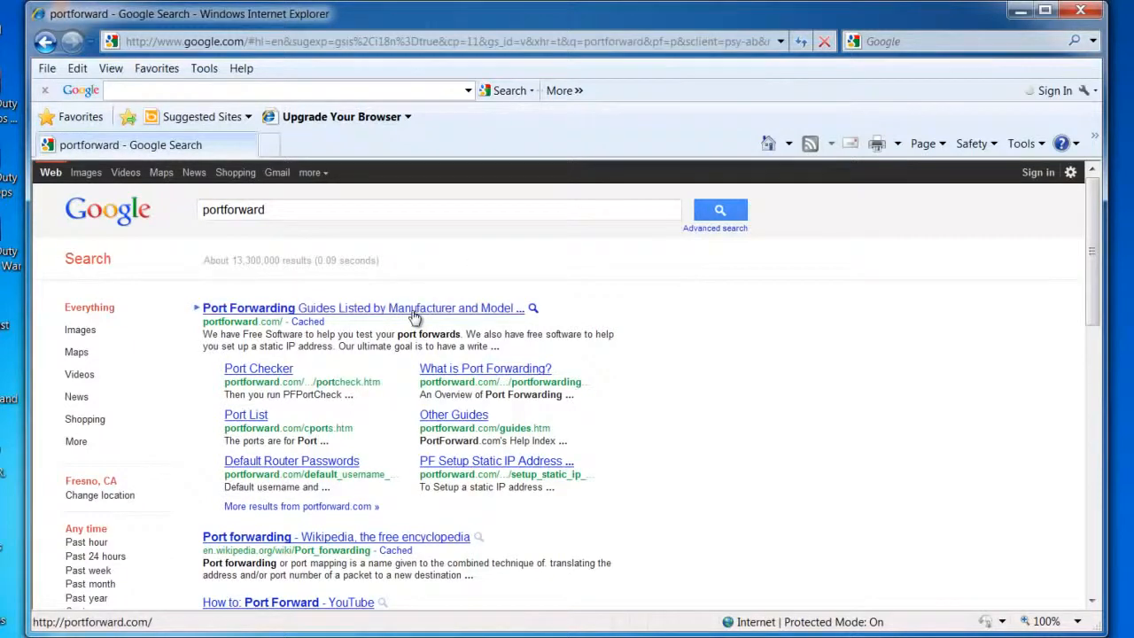
{"action": "left_click", "coordinate": [415, 309]}
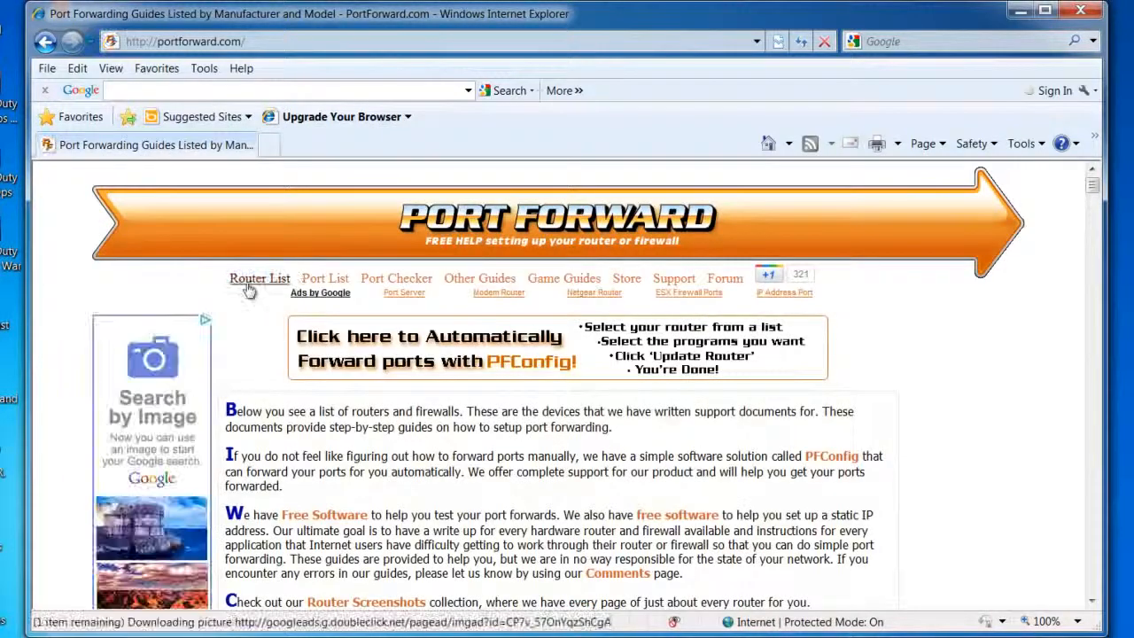
Open the Router List on portforward.com and examine the router brands and models that have guides.
{"action": "left_click", "coordinate": [255, 281]}
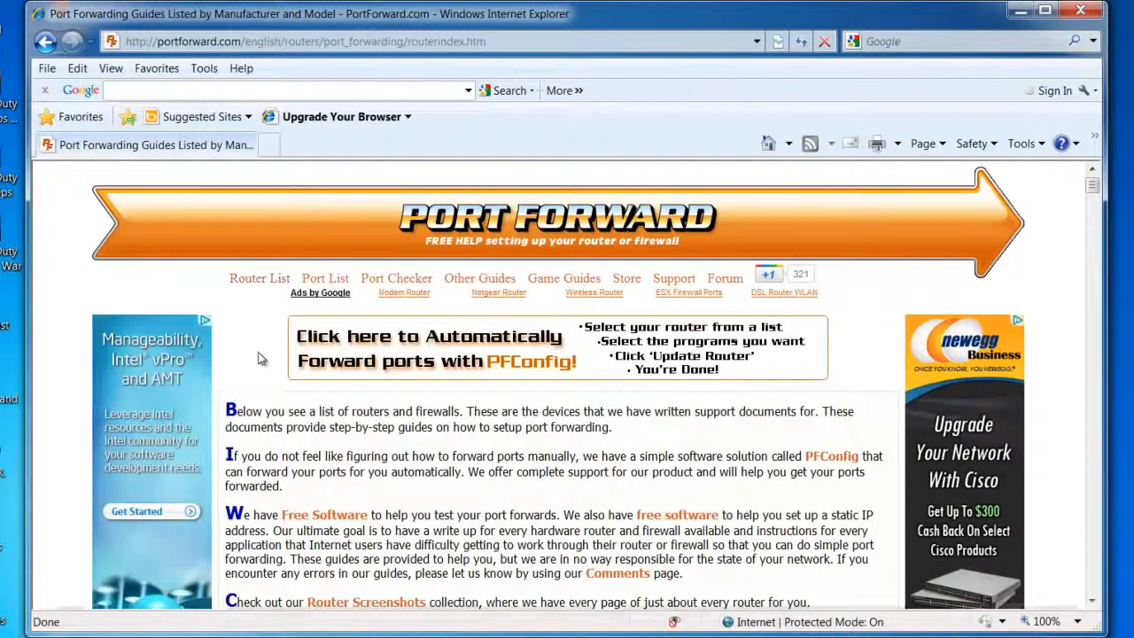
{"action": "scroll", "coordinate": [260, 350], "scroll_direction": "down", "scroll_amount": 6}
{"action": "scroll", "coordinate": [259, 359], "scroll_direction": "down", "scroll_amount": 3}
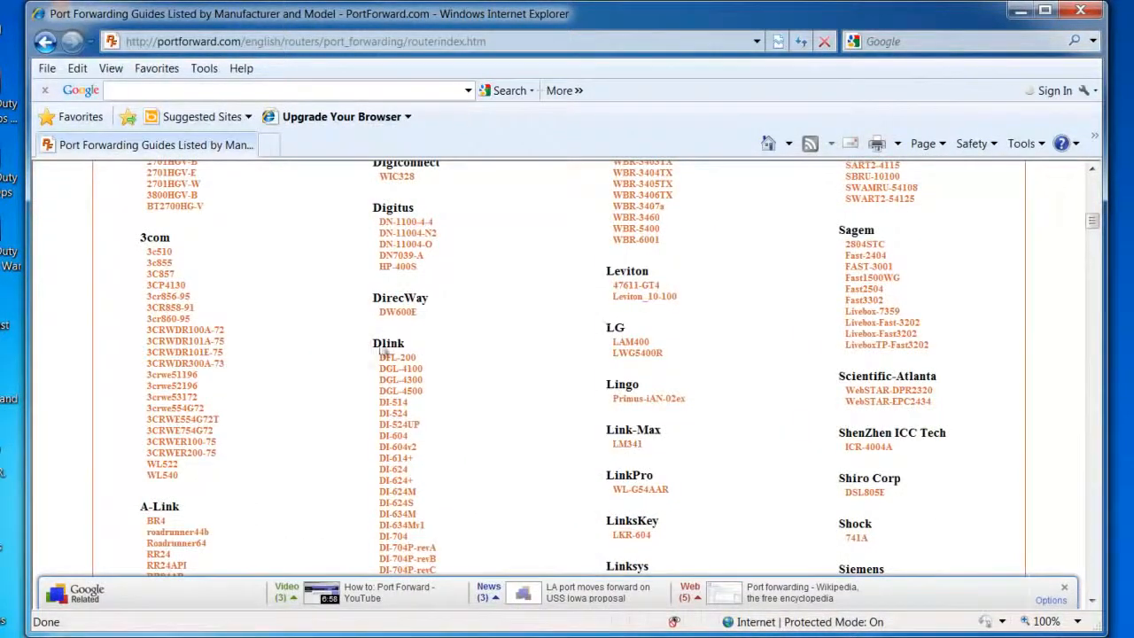
{"action": "scroll", "coordinate": [828, 330], "scroll_direction": "down", "scroll_amount": 3}
{"action": "scroll", "coordinate": [828, 330], "scroll_direction": "down", "scroll_amount": 4}
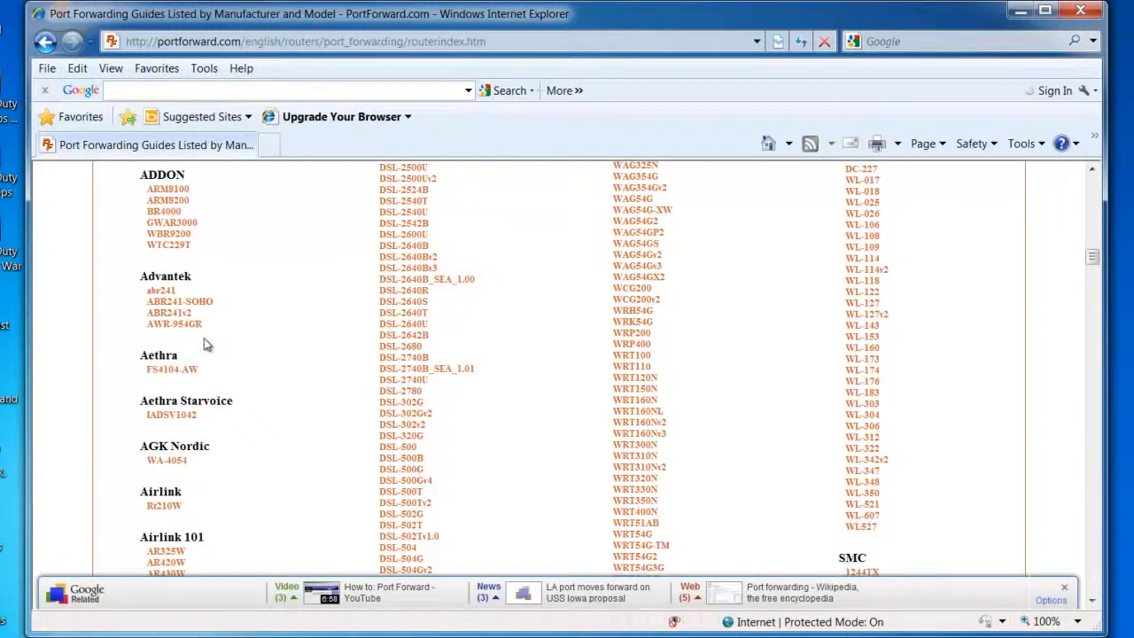
{"action": "scroll", "coordinate": [223, 336], "scroll_direction": "down", "scroll_amount": 3}
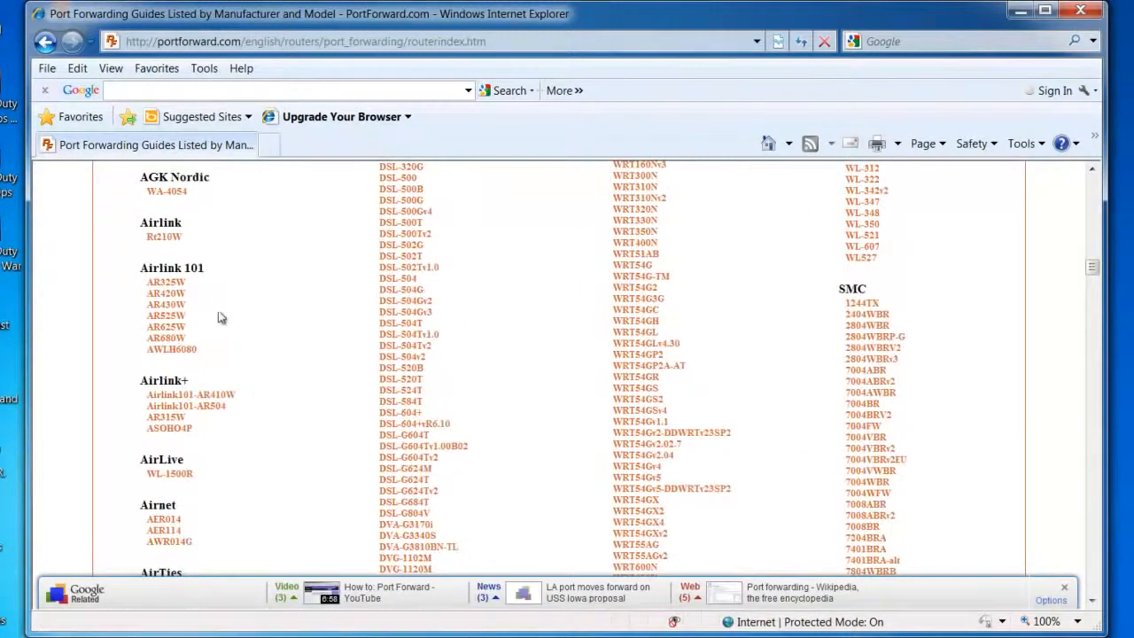
{"action": "scroll", "coordinate": [203, 322], "scroll_direction": "down", "scroll_amount": 4}
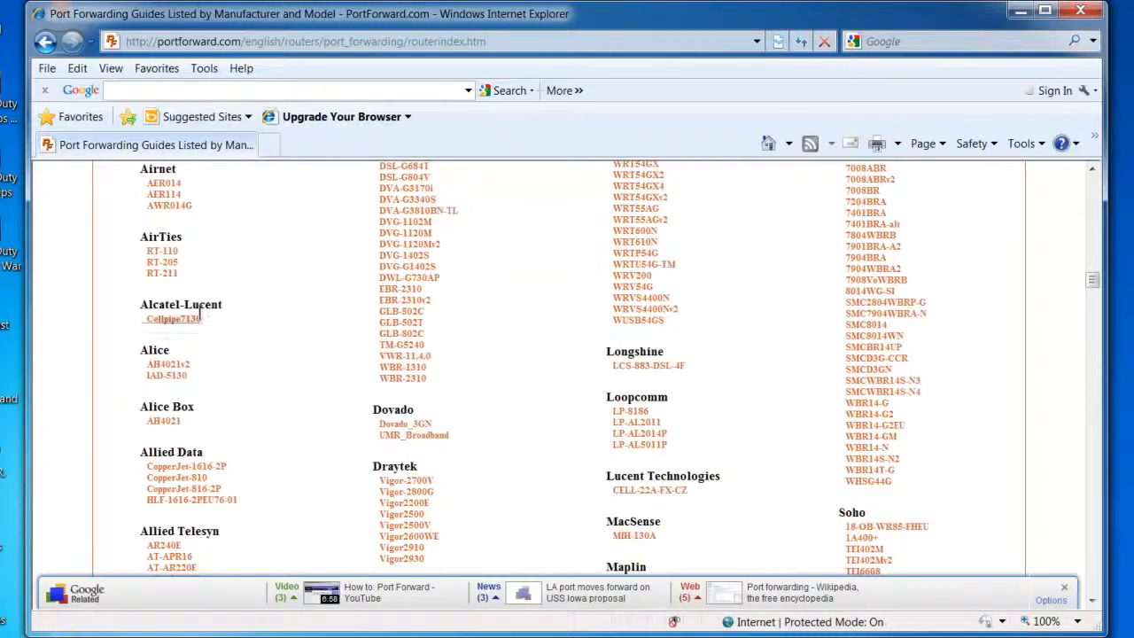
{"action": "scroll", "coordinate": [223, 312], "scroll_direction": "down", "scroll_amount": 2}
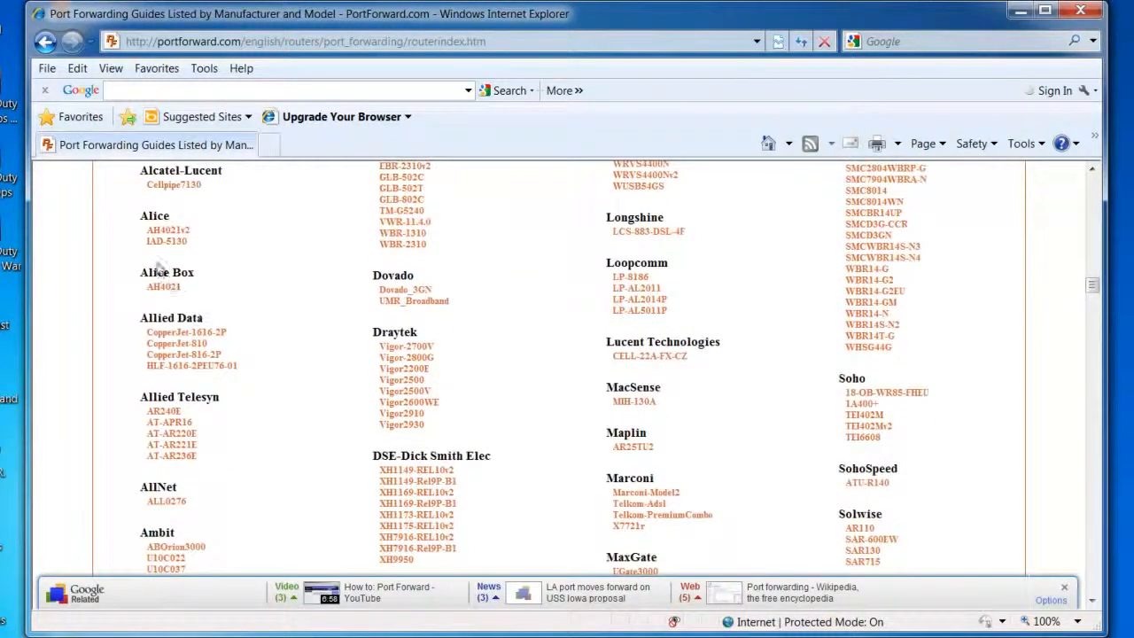
{"action": "scroll", "coordinate": [177, 305], "scroll_direction": "down", "scroll_amount": 15}
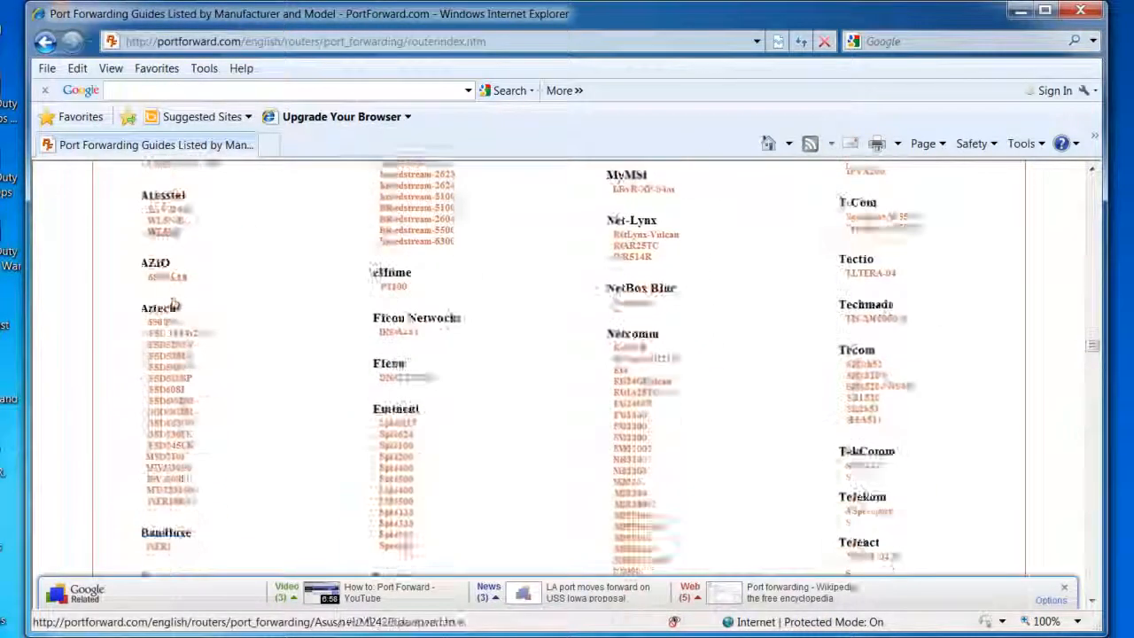
{"action": "scroll", "coordinate": [188, 312], "scroll_direction": "down", "scroll_amount": 15}
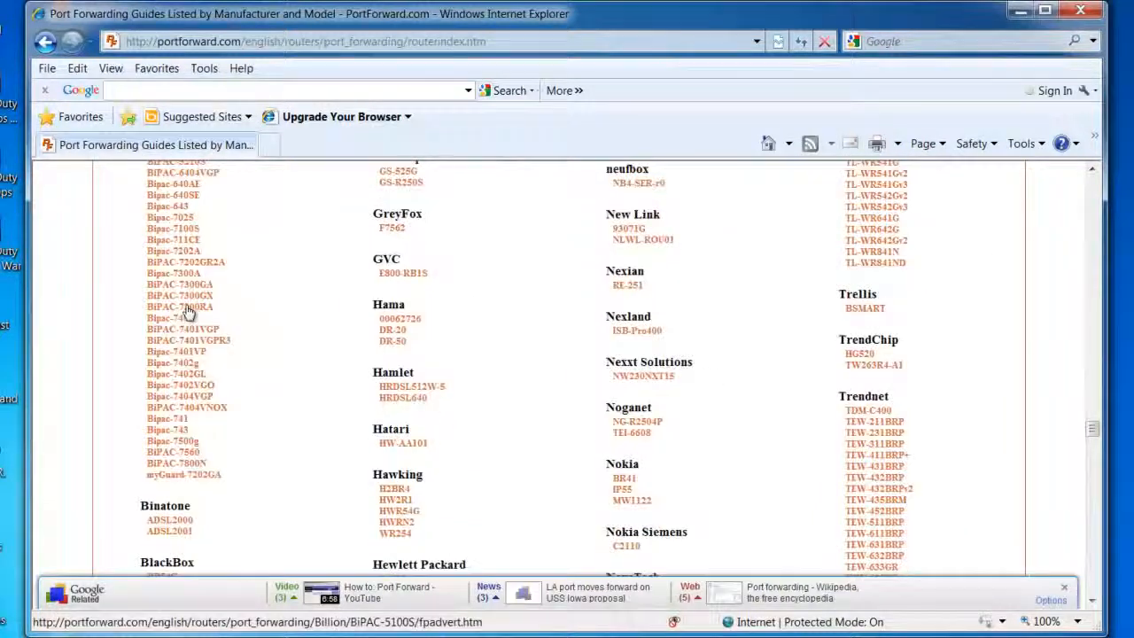
Open the guide list for the Comcast WCG200-CC router, skipping the PFConfig advertisement.
{"action": "scroll", "coordinate": [188, 312], "scroll_direction": "down", "scroll_amount": 12}
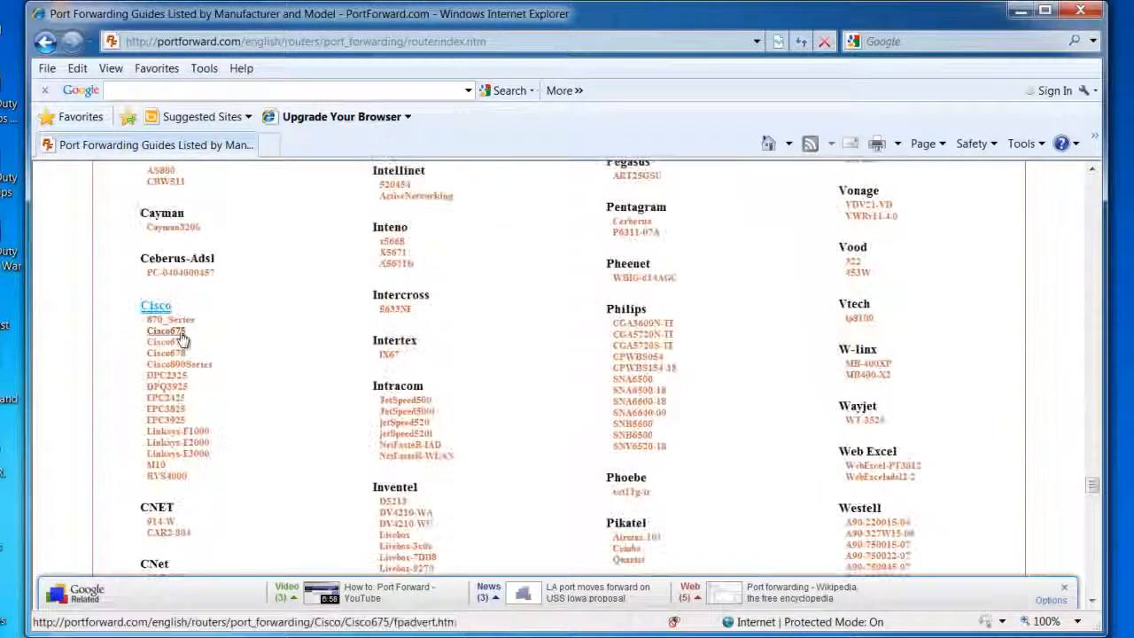
{"action": "scroll", "coordinate": [180, 335], "scroll_direction": "down", "scroll_amount": 5}
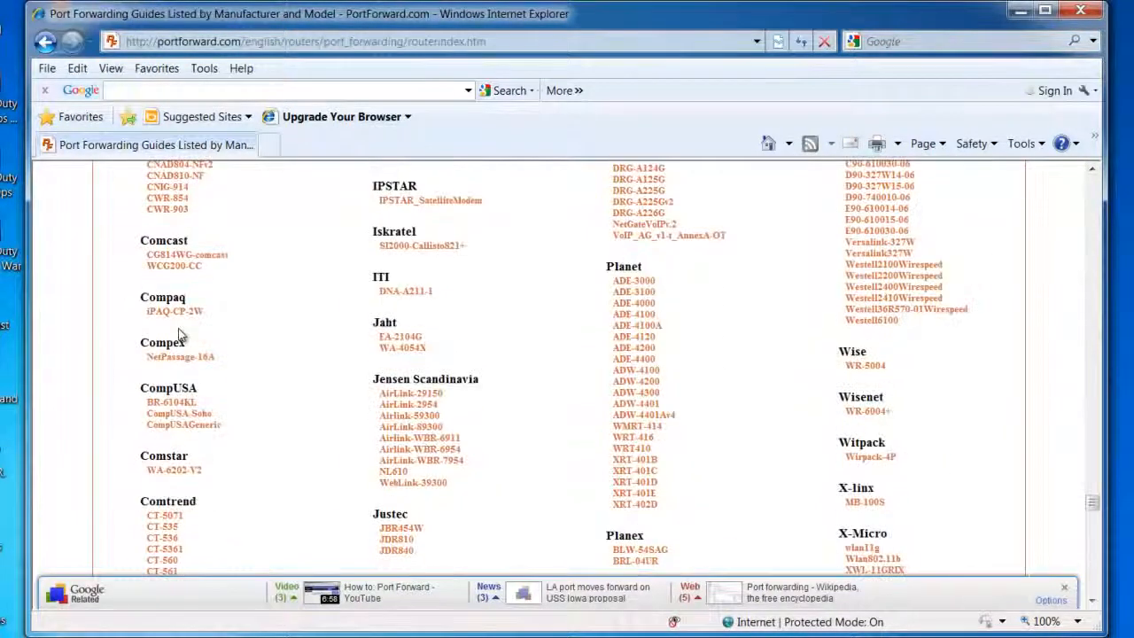
{"action": "scroll", "coordinate": [180, 335], "scroll_direction": "up", "scroll_amount": 1}
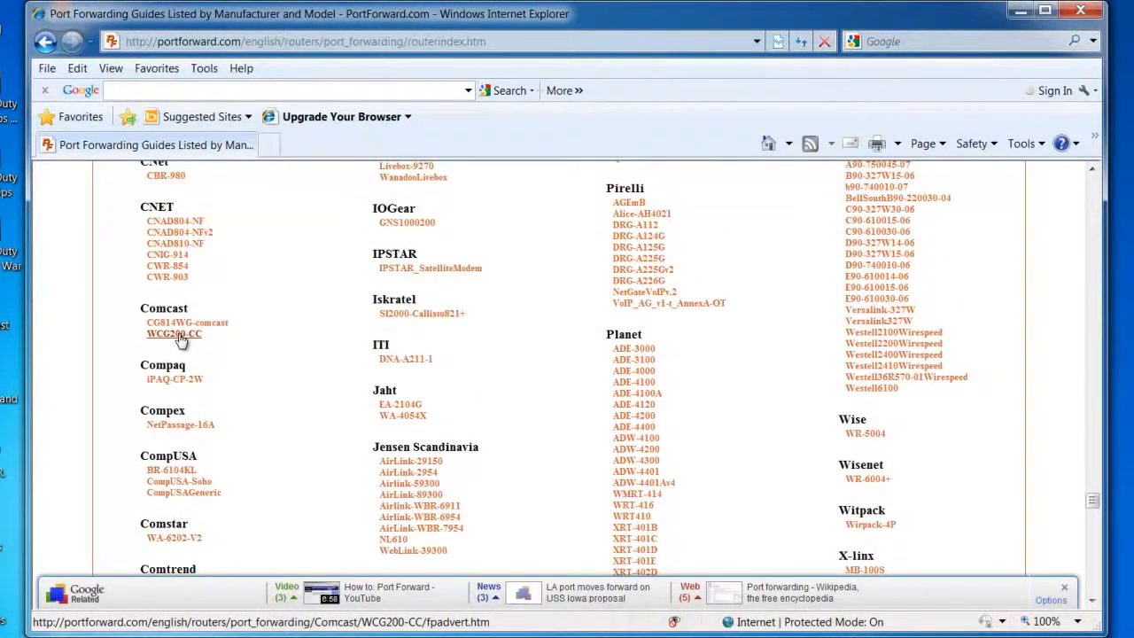
{"action": "left_click", "coordinate": [175, 334]}
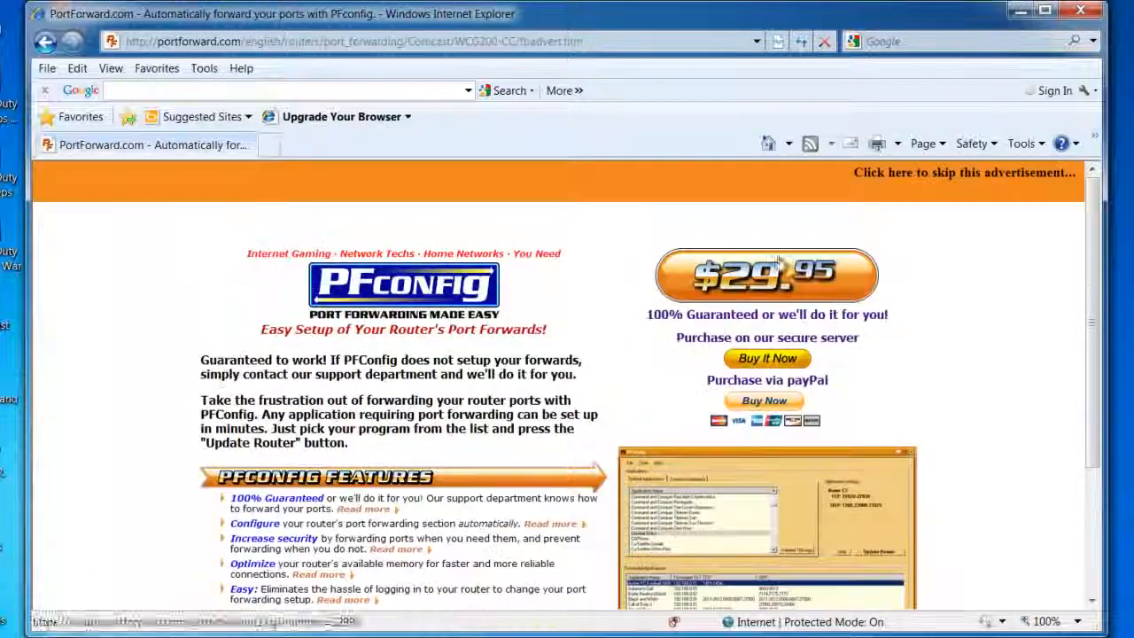
{"action": "left_click", "coordinate": [895, 174]}
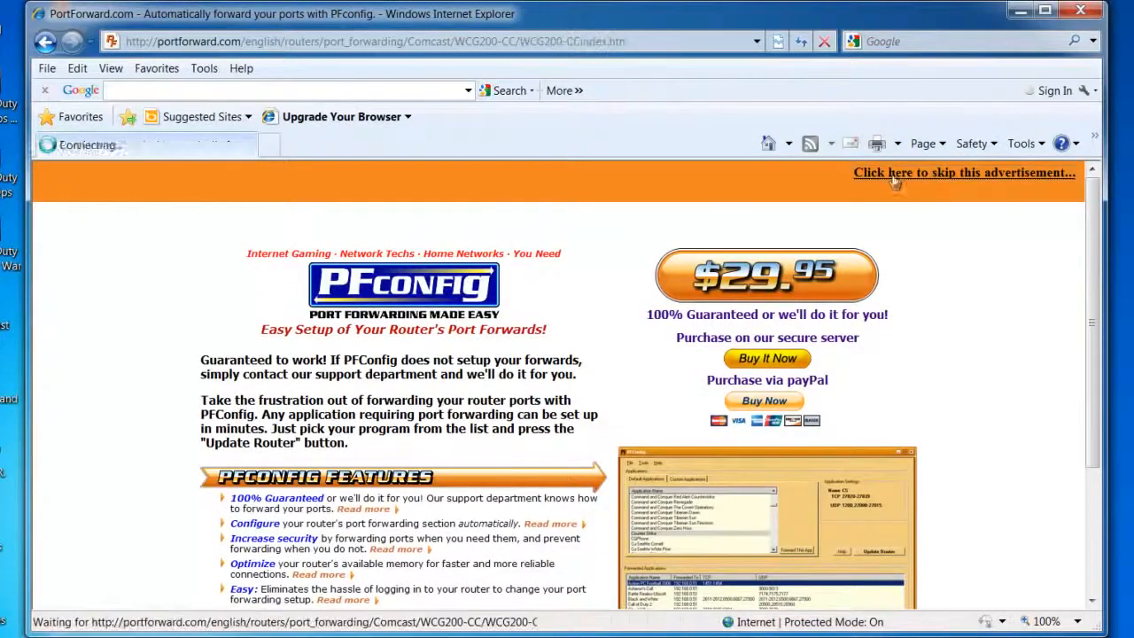
Find Minecraft Server in the Comcast WCG200-CC program list and open its port forwarding guide.
{"action": "scroll", "coordinate": [408, 337], "scroll_direction": "down", "scroll_amount": 15}
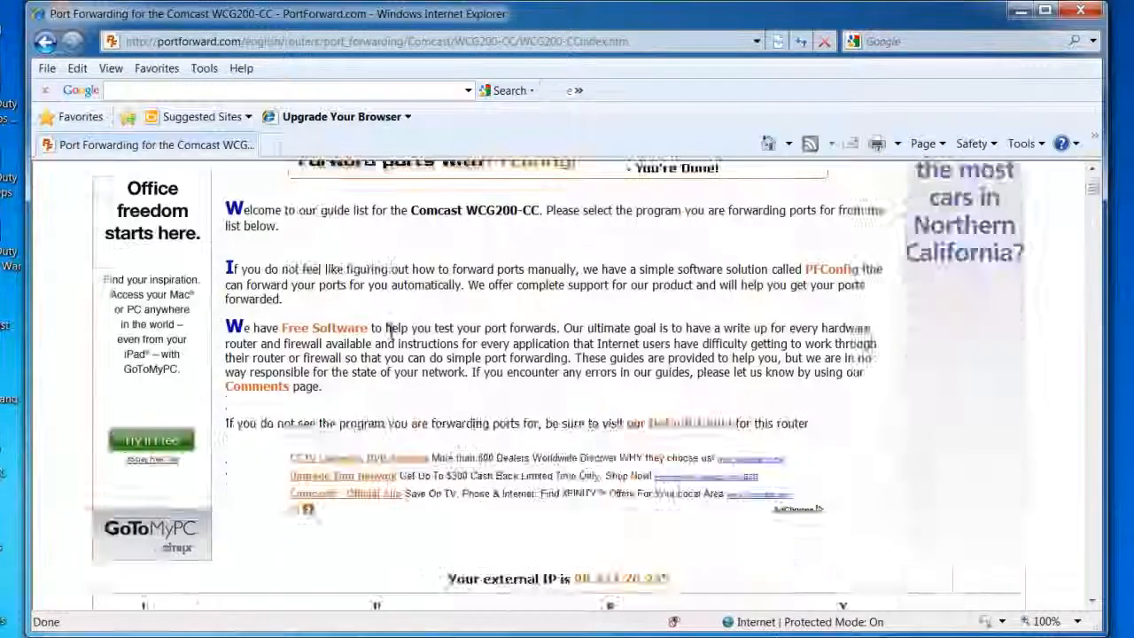
{"action": "scroll", "coordinate": [387, 337], "scroll_direction": "down", "scroll_amount": 5}
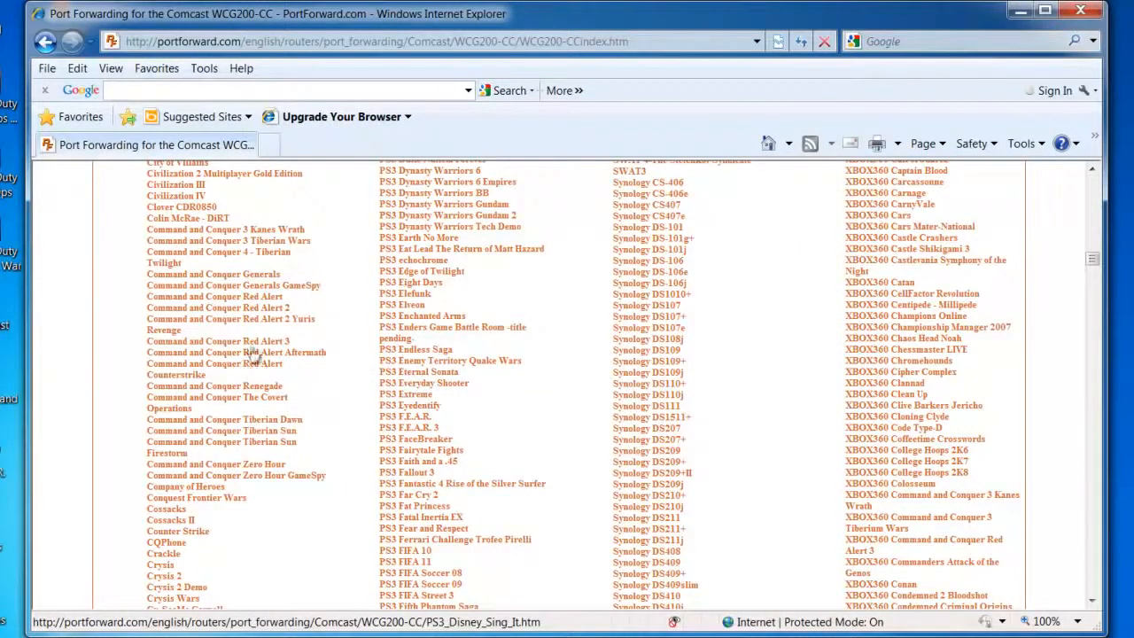
{"action": "scroll", "coordinate": [350, 376], "scroll_direction": "down", "scroll_amount": 15}
{"action": "scroll", "coordinate": [345, 390], "scroll_direction": "down", "scroll_amount": 8}
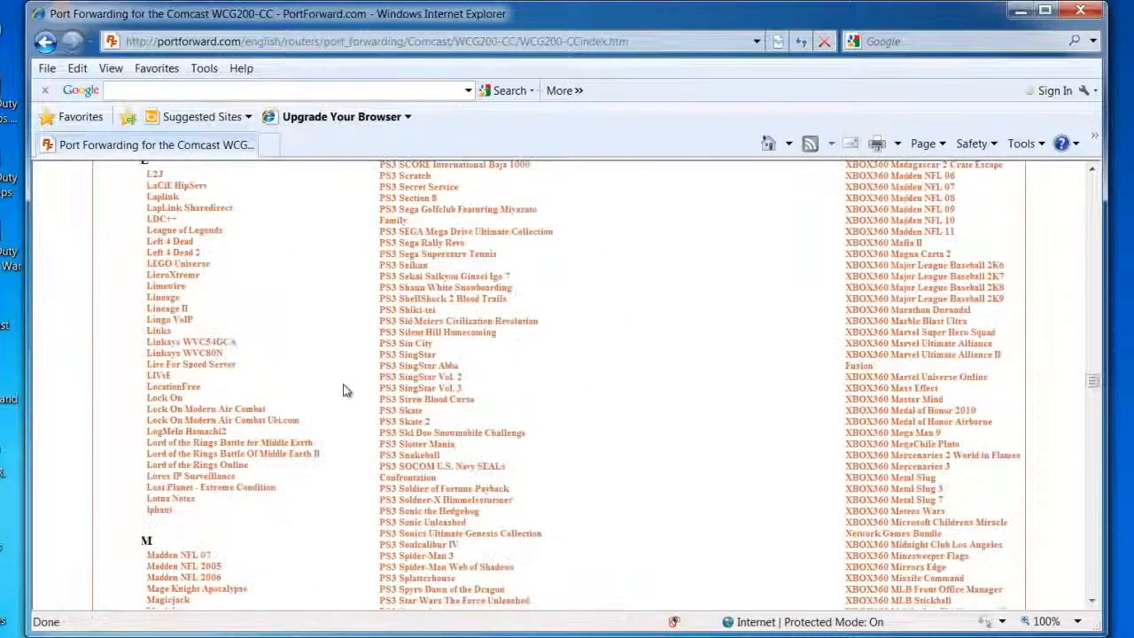
{"action": "scroll", "coordinate": [345, 391], "scroll_direction": "down", "scroll_amount": 10}
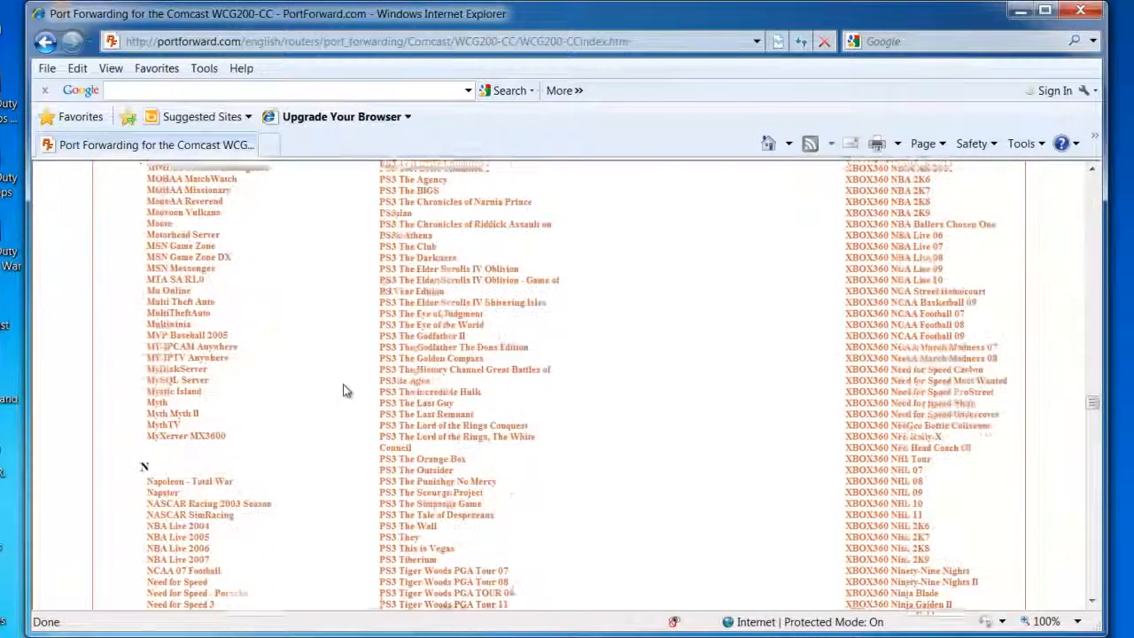
{"action": "scroll", "coordinate": [345, 390], "scroll_direction": "up", "scroll_amount": 5}
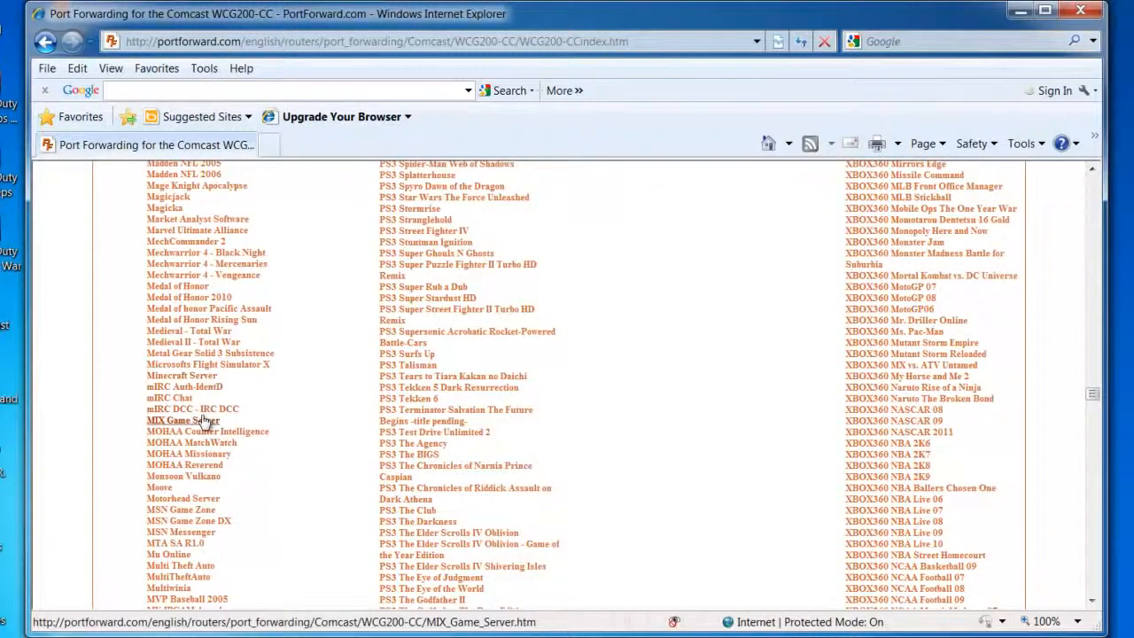
{"action": "scroll", "coordinate": [203, 420], "scroll_direction": "up", "scroll_amount": 3}
{"action": "scroll", "coordinate": [203, 419], "scroll_direction": "down", "scroll_amount": 5}
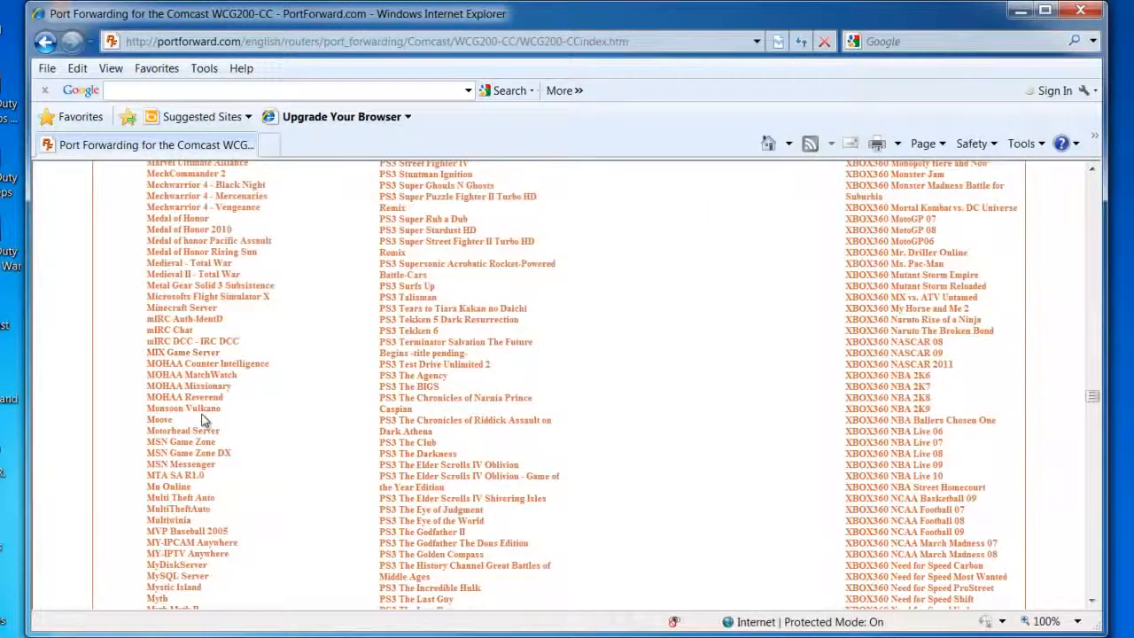
{"action": "scroll", "coordinate": [203, 414], "scroll_direction": "up", "scroll_amount": 1}
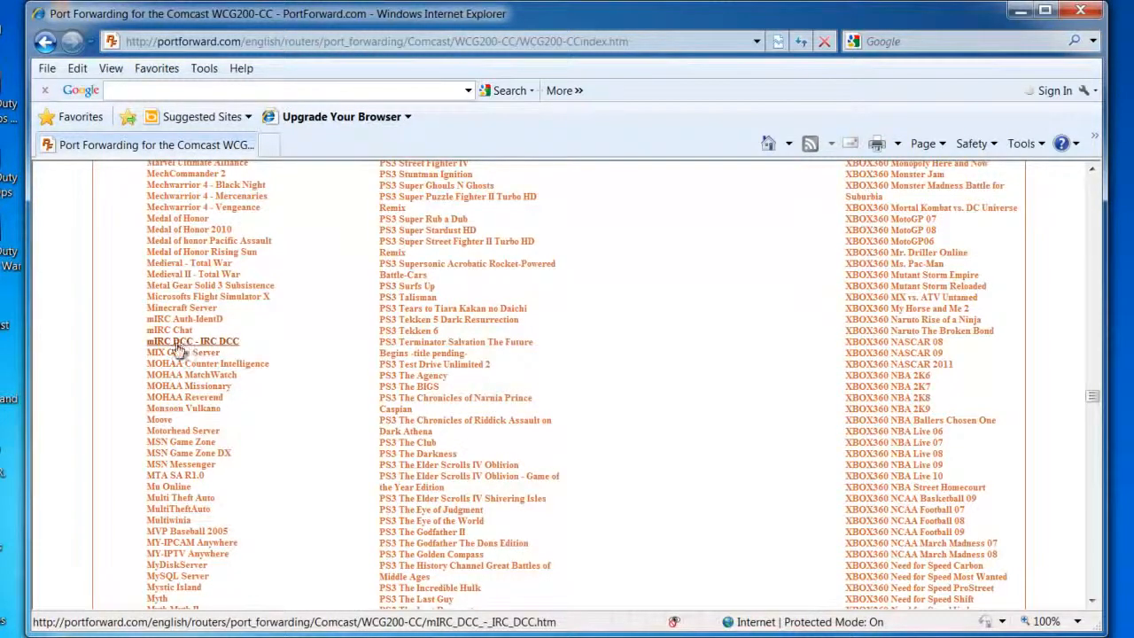
{"action": "left_click", "coordinate": [184, 310]}
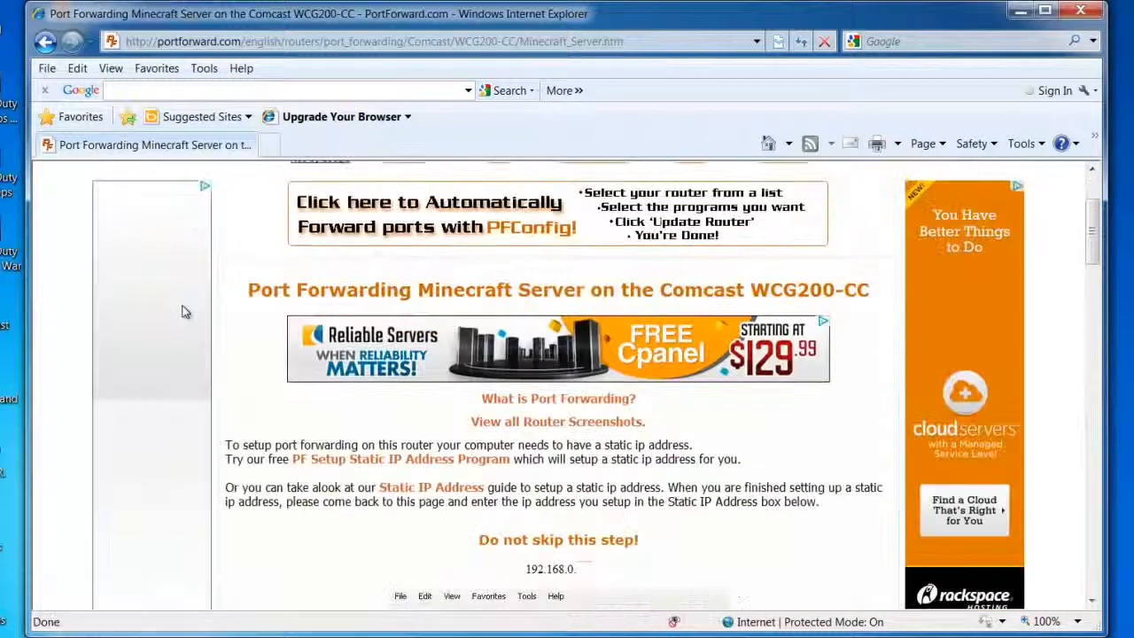
Look through the router login and port configuration instructions in the Minecraft Server guide, and close the browser window.
{"action": "scroll", "coordinate": [184, 311], "scroll_direction": "down", "scroll_amount": 7}
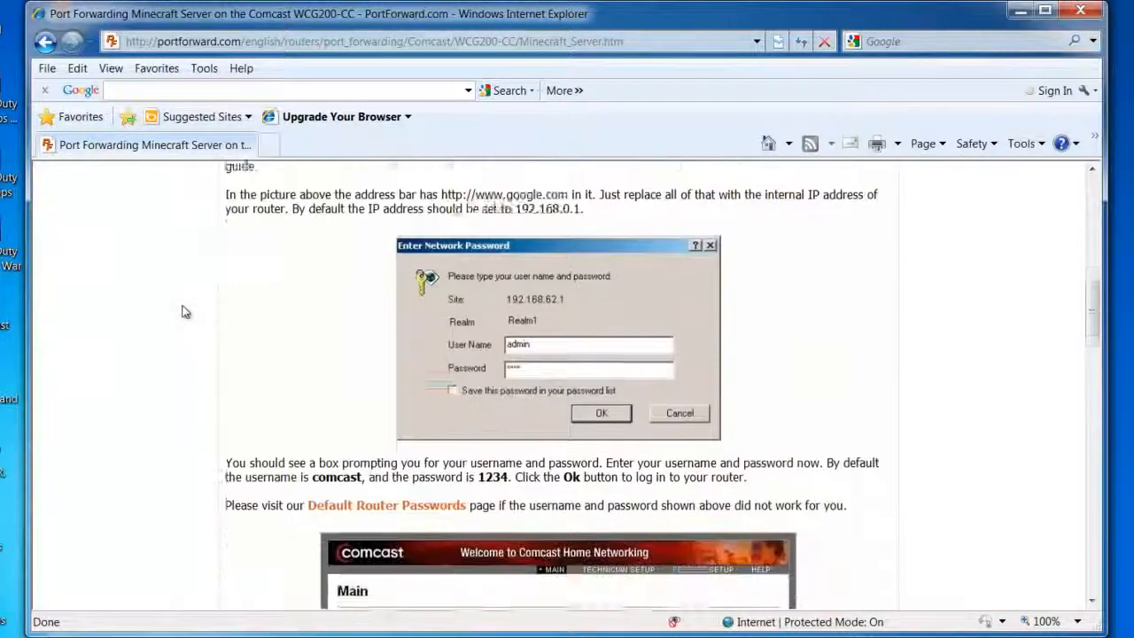
{"action": "scroll", "coordinate": [184, 311], "scroll_direction": "down", "scroll_amount": 8}
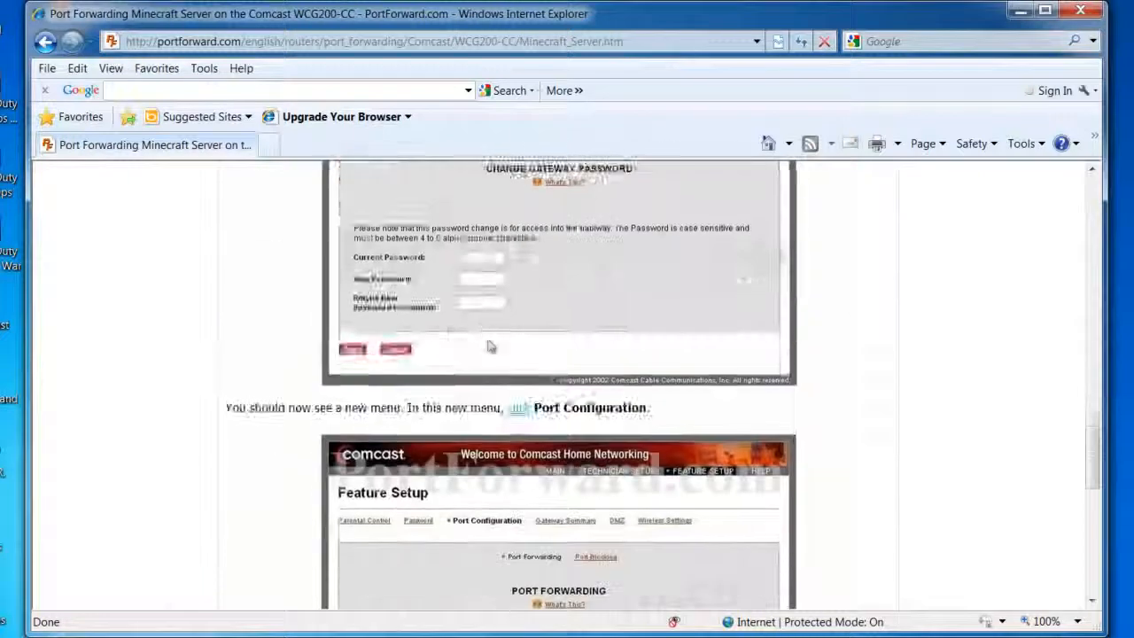
{"action": "scroll", "coordinate": [490, 333], "scroll_direction": "down", "scroll_amount": 3}
{"action": "scroll", "coordinate": [505, 338], "scroll_direction": "up", "scroll_amount": 14}
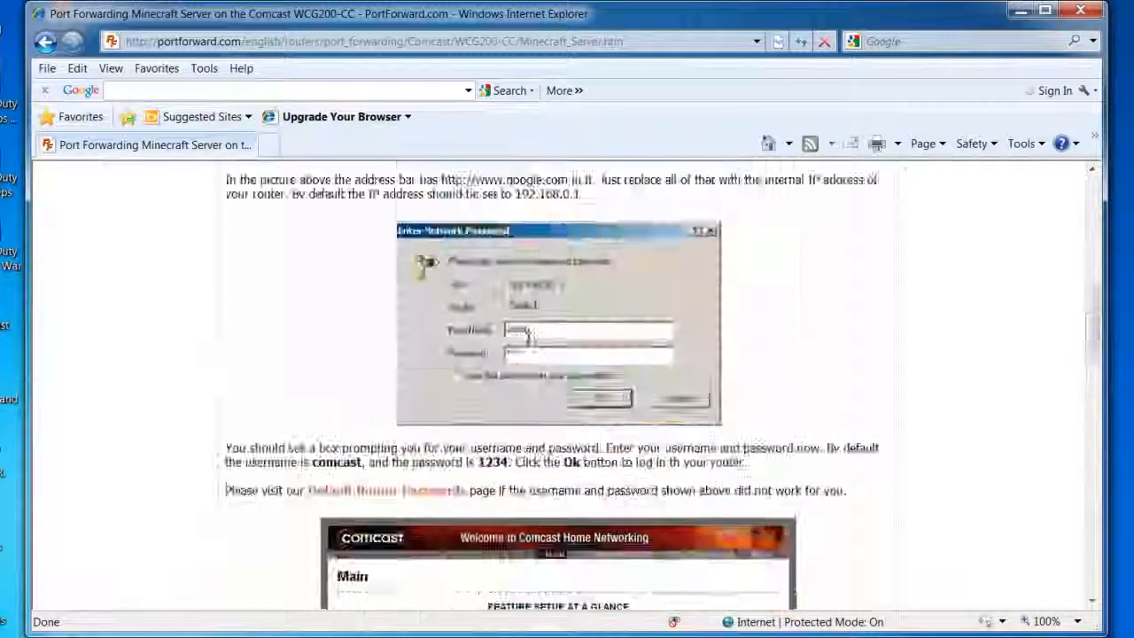
{"action": "scroll", "coordinate": [526, 345], "scroll_direction": "up", "scroll_amount": 15}
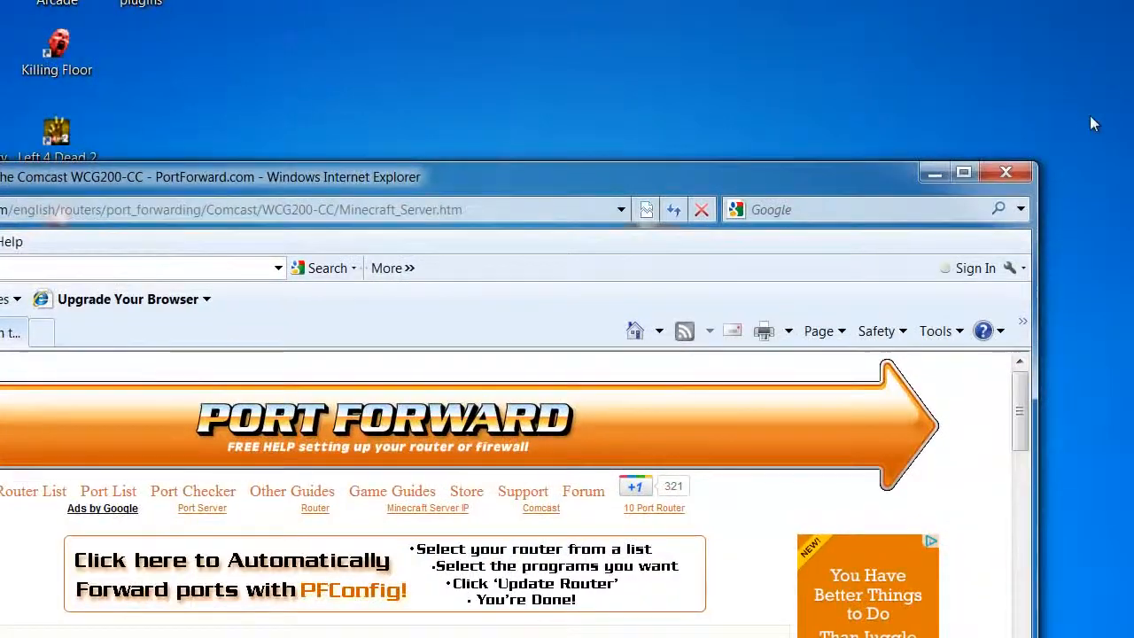
{"action": "left_click", "coordinate": [1009, 174]}
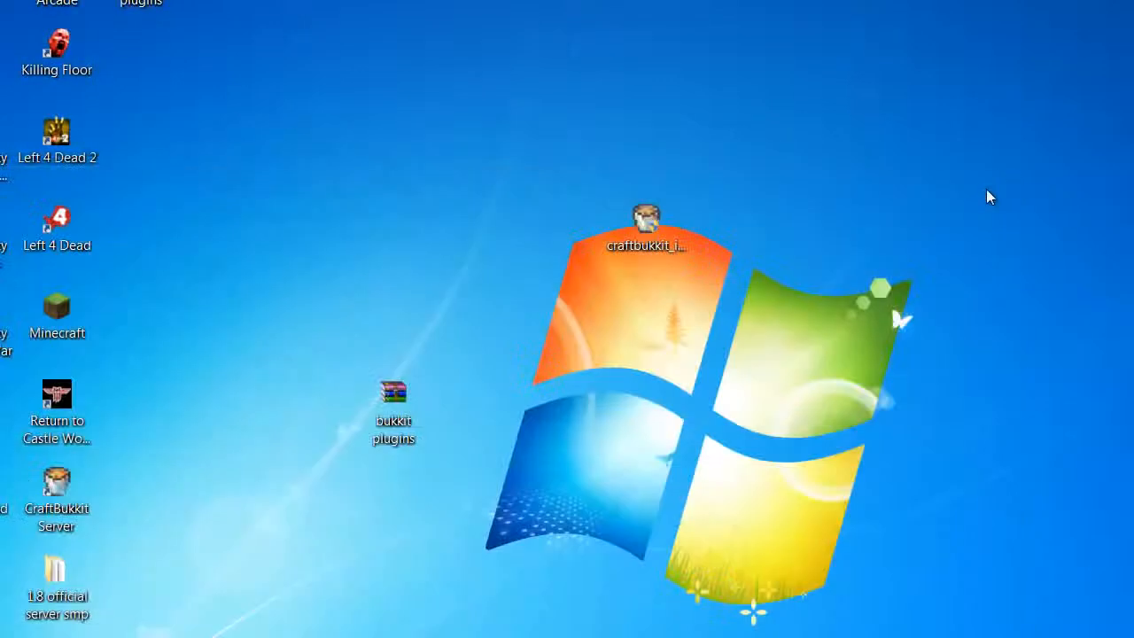